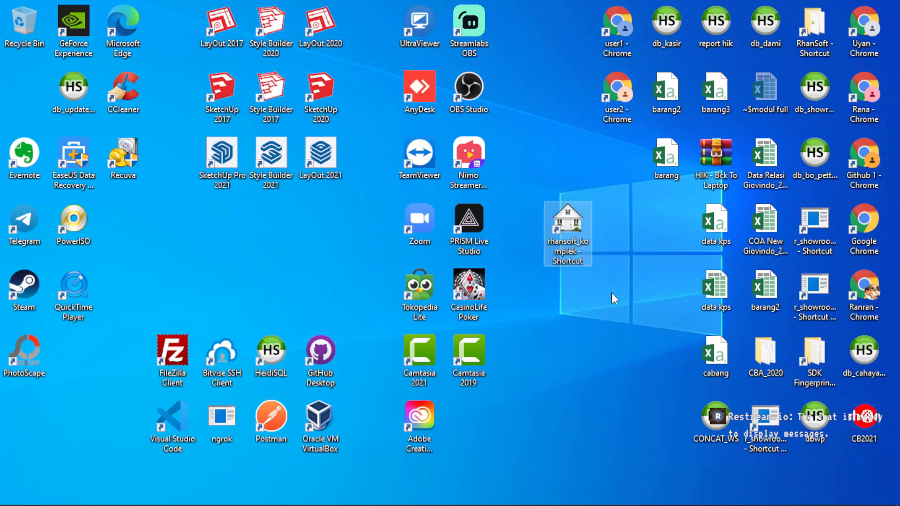
Launch Rhansoft komplek 2011 from the rhansoft_komplek desktop shortcut, cancelling an accidental rename.
{"action": "left_click_drag", "start_coordinate": [573, 221], "coordinate": [577, 217]}
{"action": "left_click", "coordinate": [582, 259]}
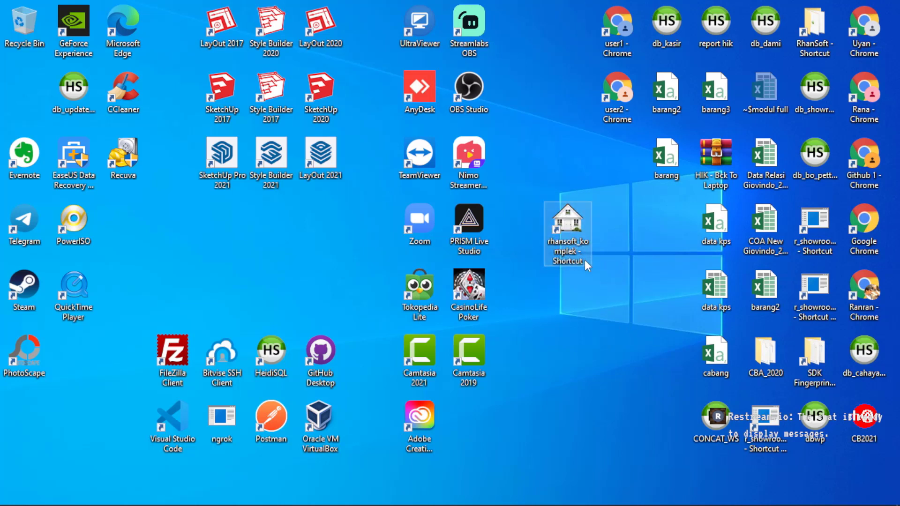
{"action": "left_click", "coordinate": [626, 264]}
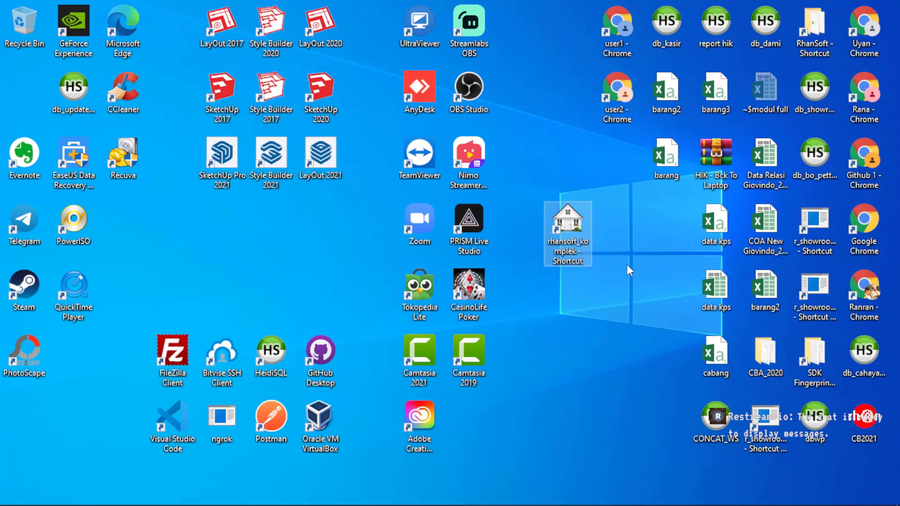
{"action": "double_click", "coordinate": [566, 219]}
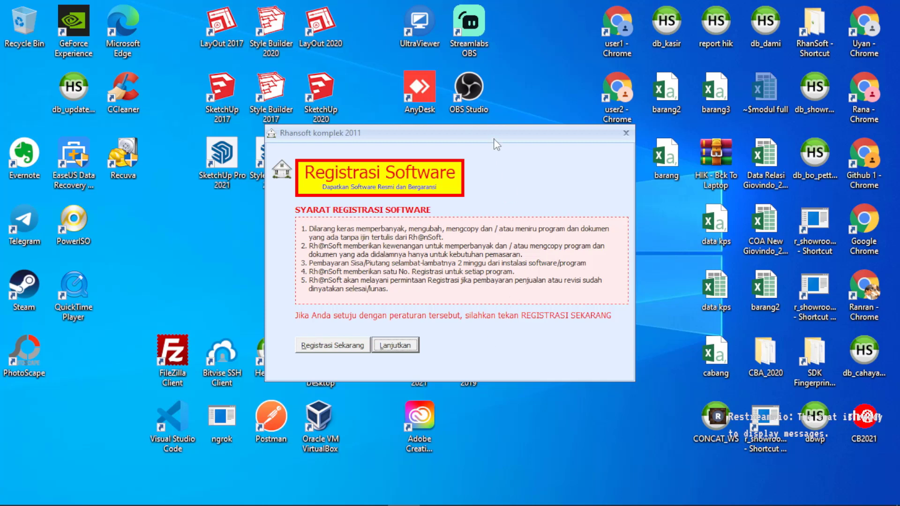
Skip the Registrasi Software dialog to reach the Rhansoft Perum demo login window.
{"action": "left_click", "coordinate": [328, 346]}
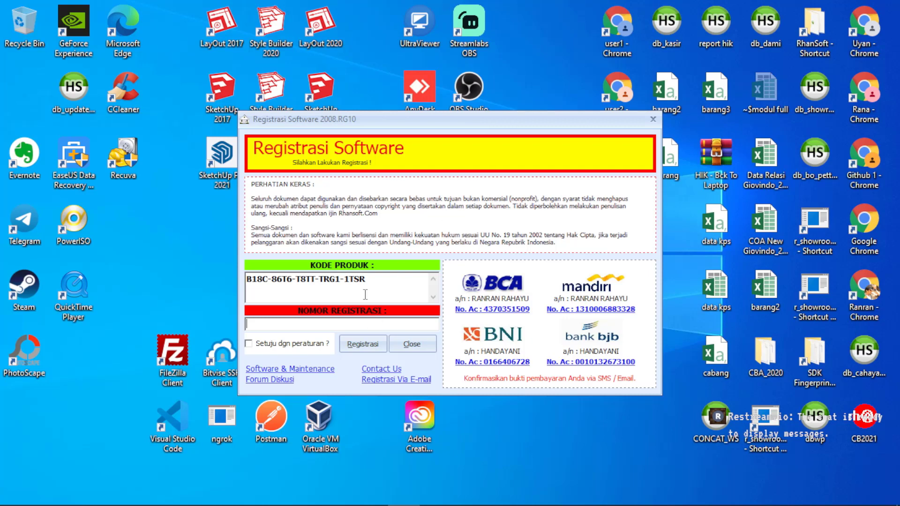
{"action": "left_click", "coordinate": [414, 345]}
{"action": "left_click", "coordinate": [411, 345]}
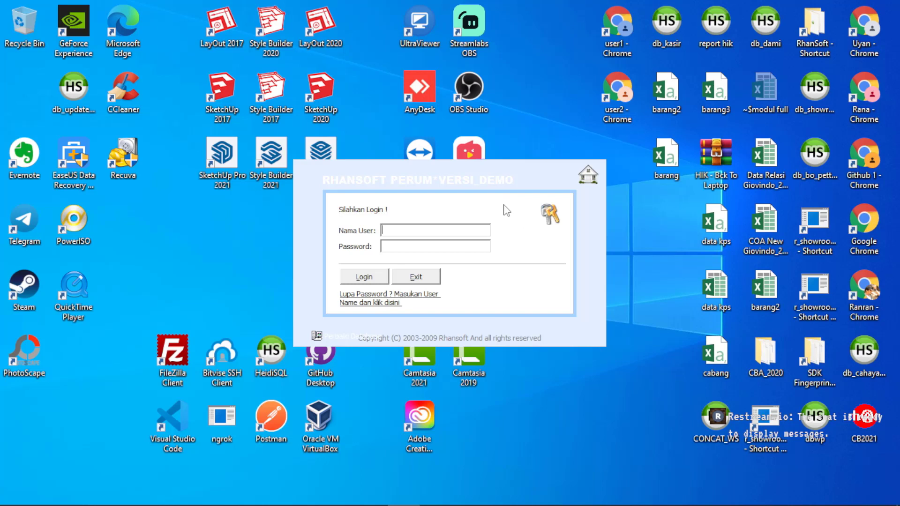
Log in with the administrator user name and password, dismissing the password-reminder warning.
{"action": "type", "text": "admin"}
{"action": "key", "text": "Tab"}
{"action": "type", "text": "admin"}
{"action": "key", "text": "shift+Tab"}
{"action": "key", "text": "Tab"}
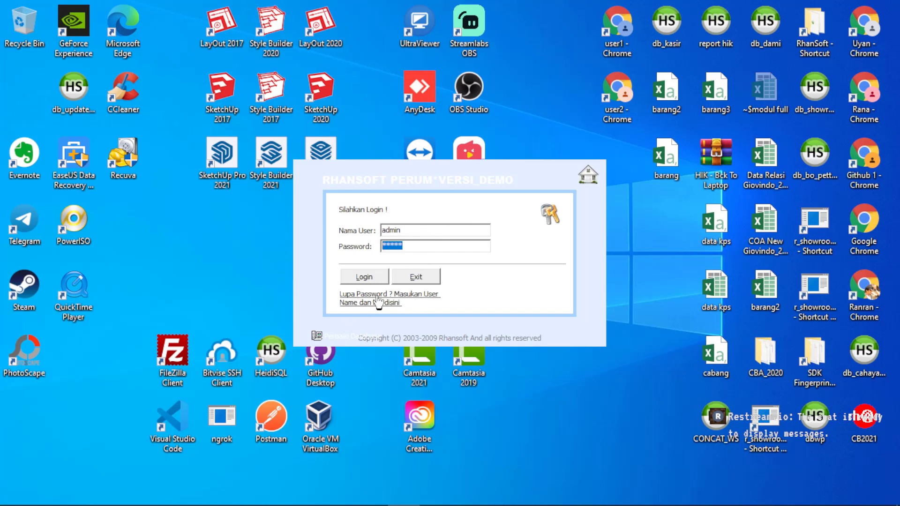
{"action": "left_click", "coordinate": [379, 302]}
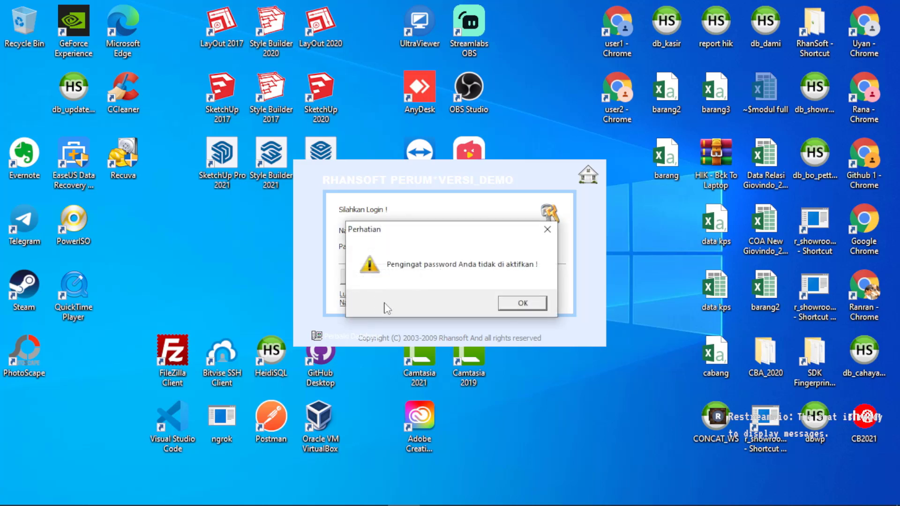
{"action": "left_click", "coordinate": [526, 308]}
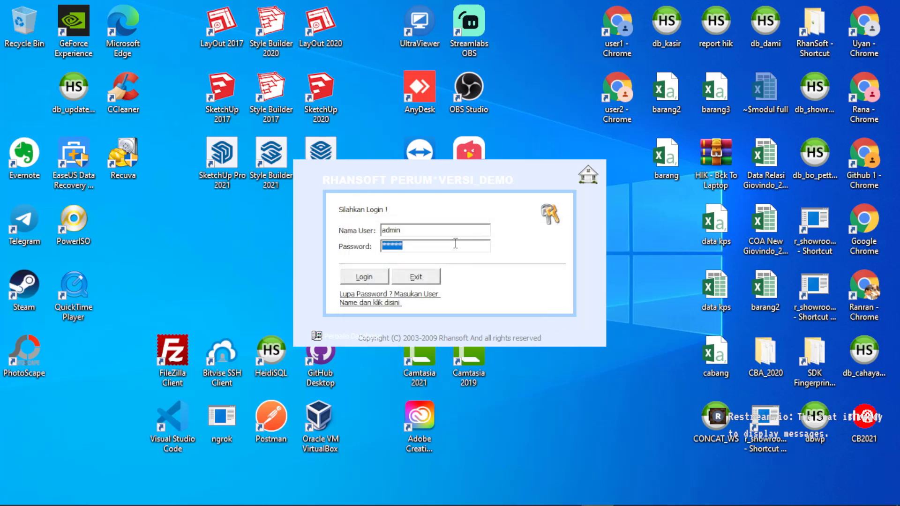
{"action": "left_click", "coordinate": [359, 279]}
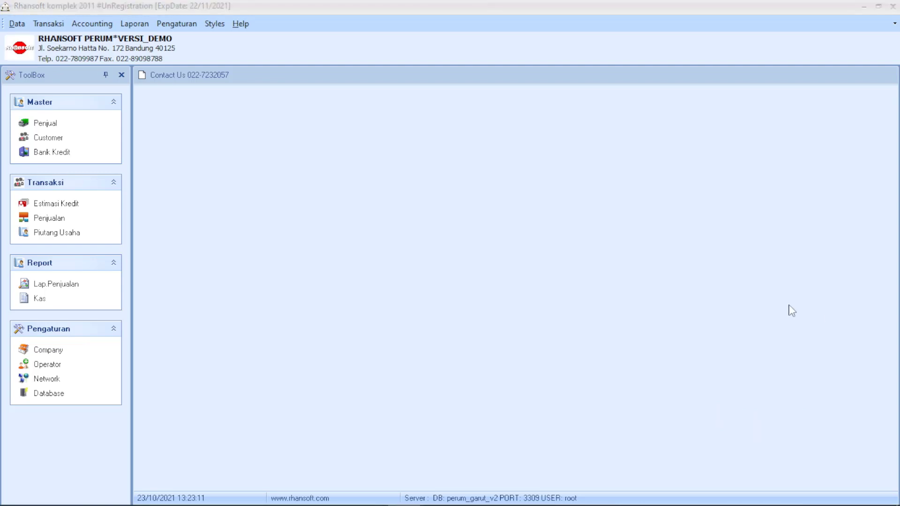
{"action": "left_click", "coordinate": [417, 201]}
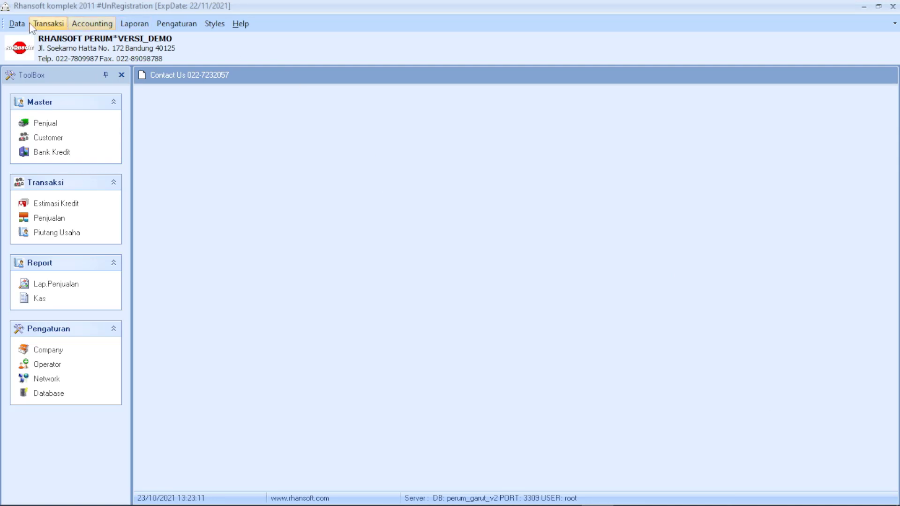
{"action": "left_click", "coordinate": [17, 23]}
{"action": "mouse_move", "coordinate": [44, 29]}
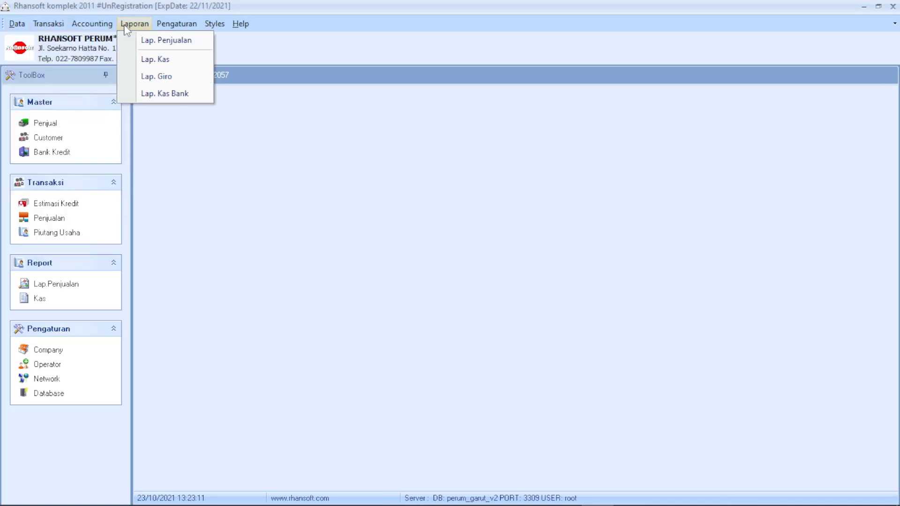
{"action": "mouse_move", "coordinate": [173, 28]}
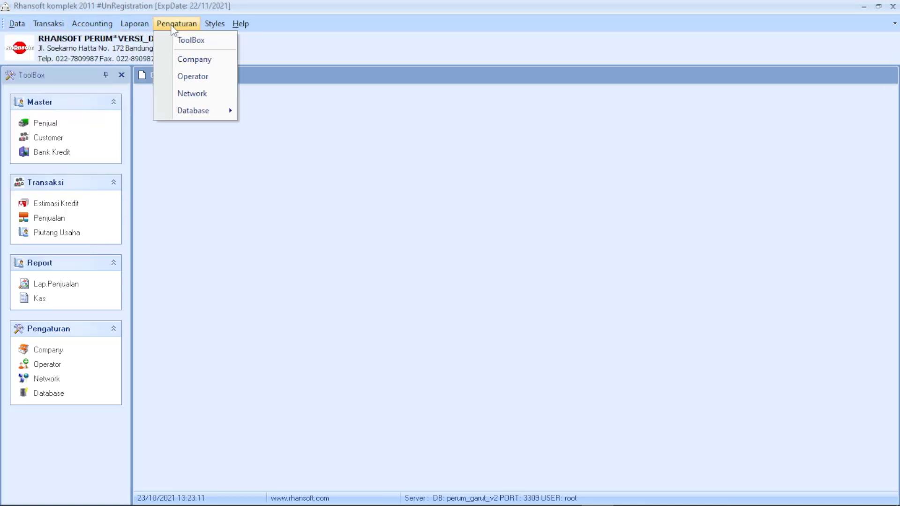
{"action": "left_click", "coordinate": [204, 167]}
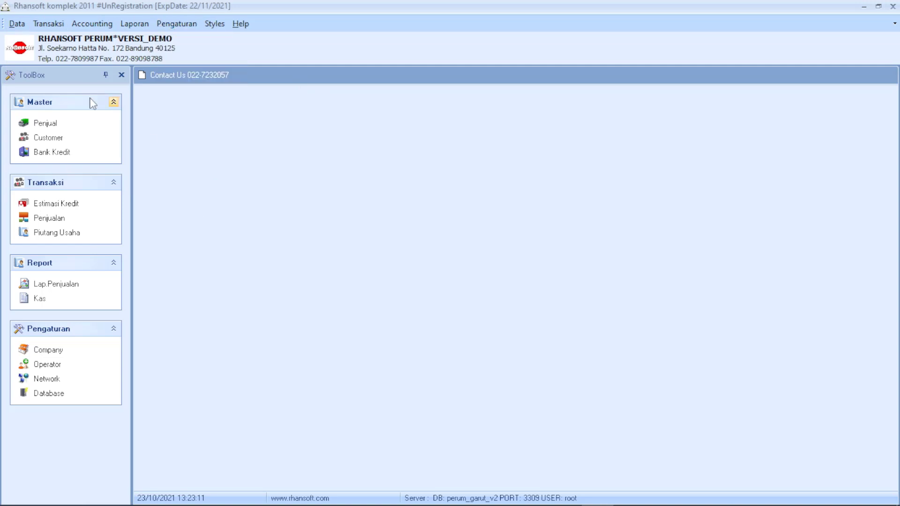
{"action": "left_click", "coordinate": [17, 24]}
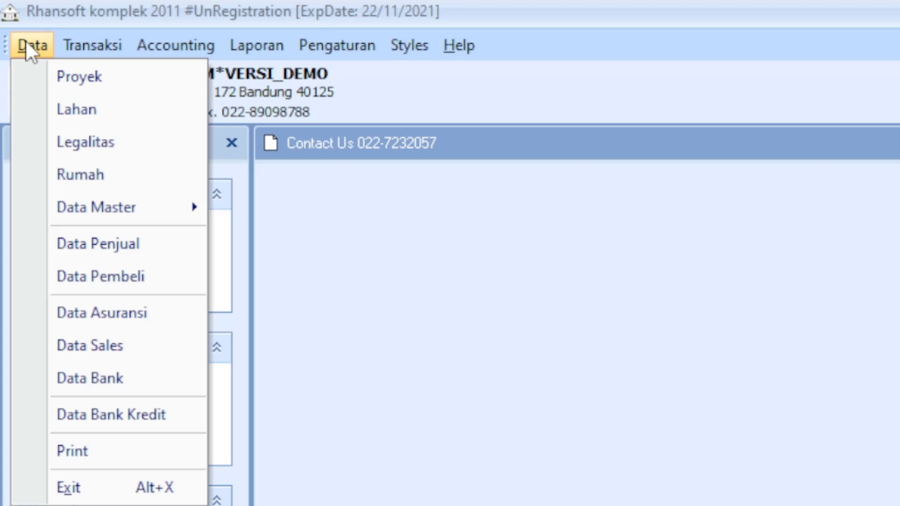
Look over the Transaksi, Accounting and Laporan menus.
{"action": "mouse_move", "coordinate": [83, 52]}
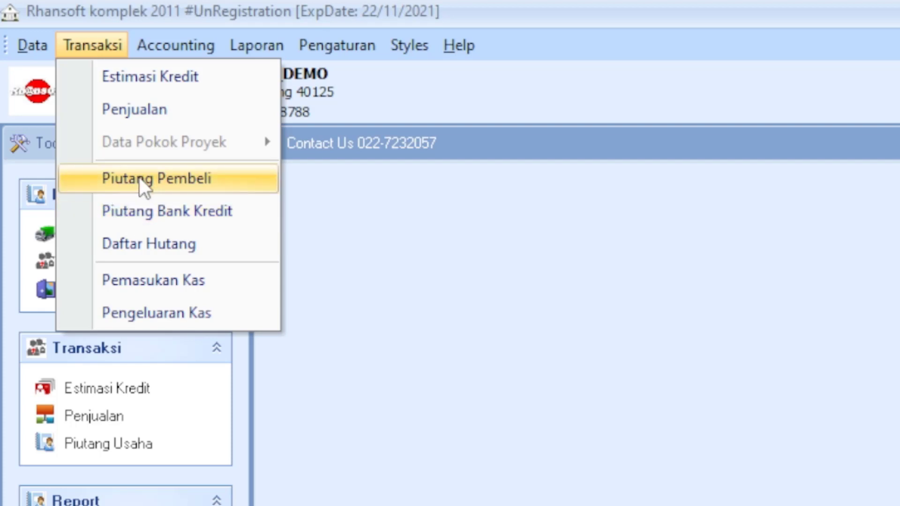
{"action": "mouse_move", "coordinate": [162, 46]}
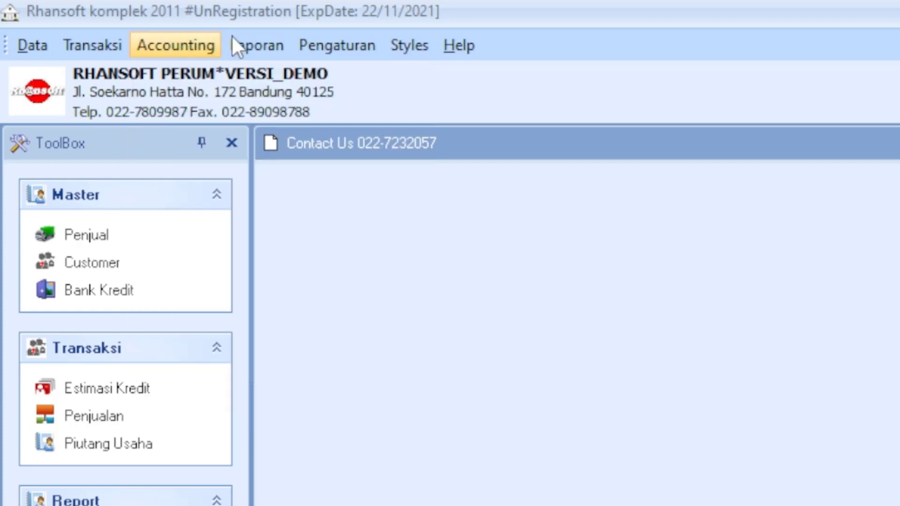
{"action": "mouse_move", "coordinate": [234, 44]}
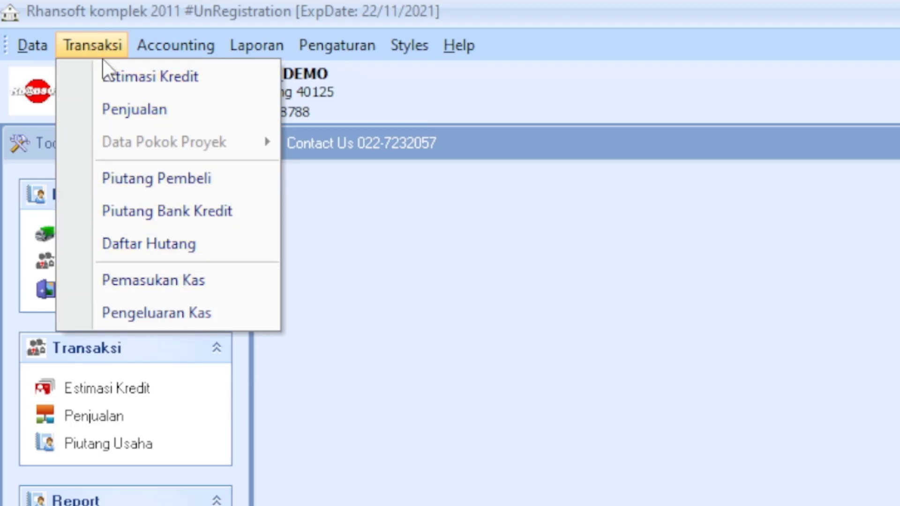
{"action": "left_click", "coordinate": [411, 197]}
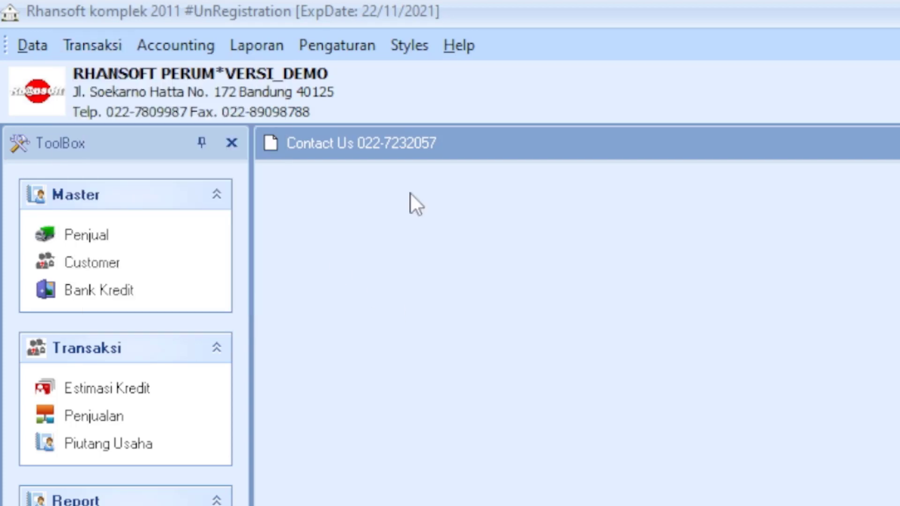
{"action": "left_click", "coordinate": [101, 45]}
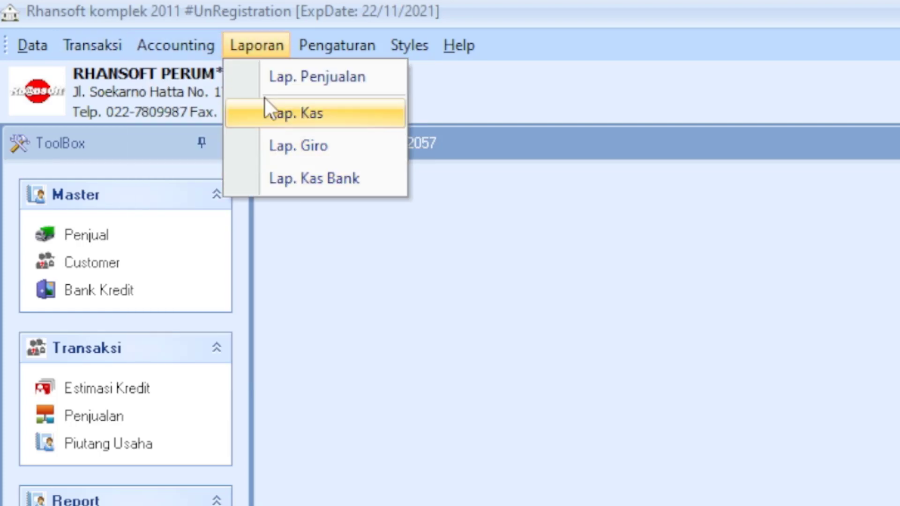
Open the Koneksi Database settings via Pengaturan > Network.
{"action": "mouse_move", "coordinate": [327, 50]}
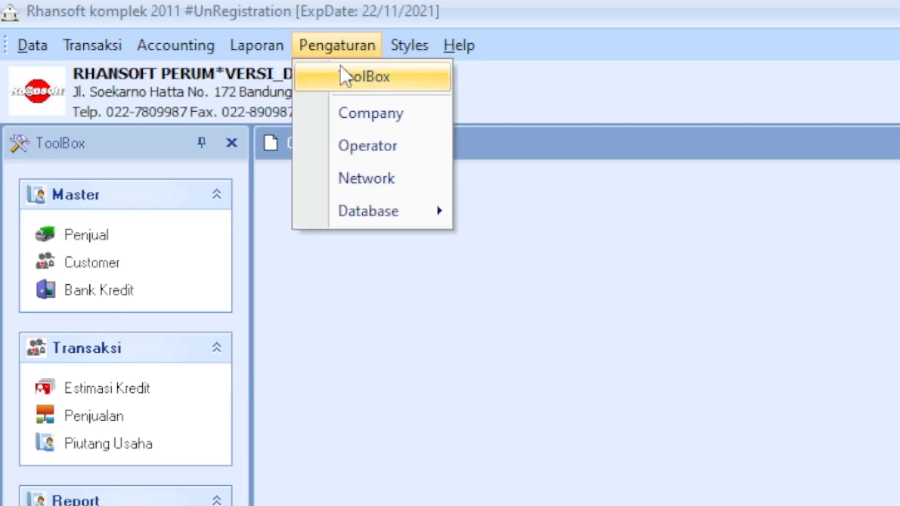
{"action": "mouse_move", "coordinate": [356, 211]}
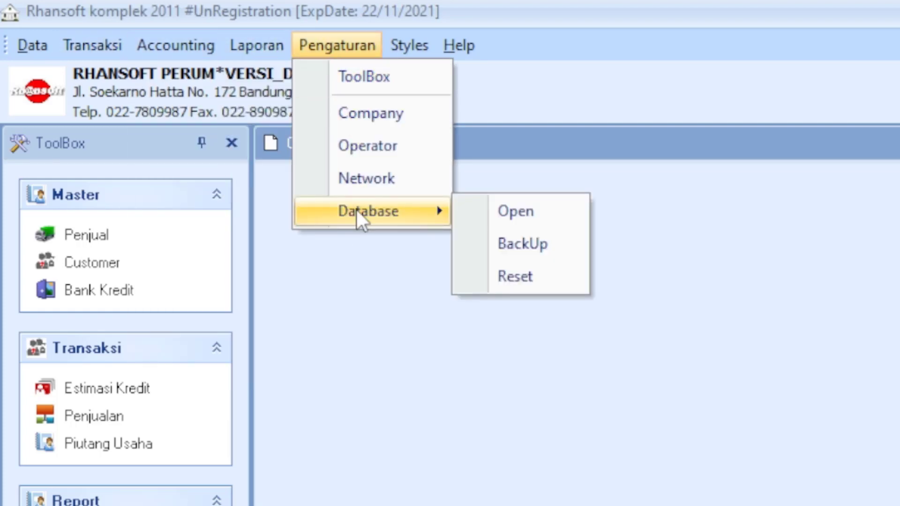
{"action": "left_click", "coordinate": [374, 181]}
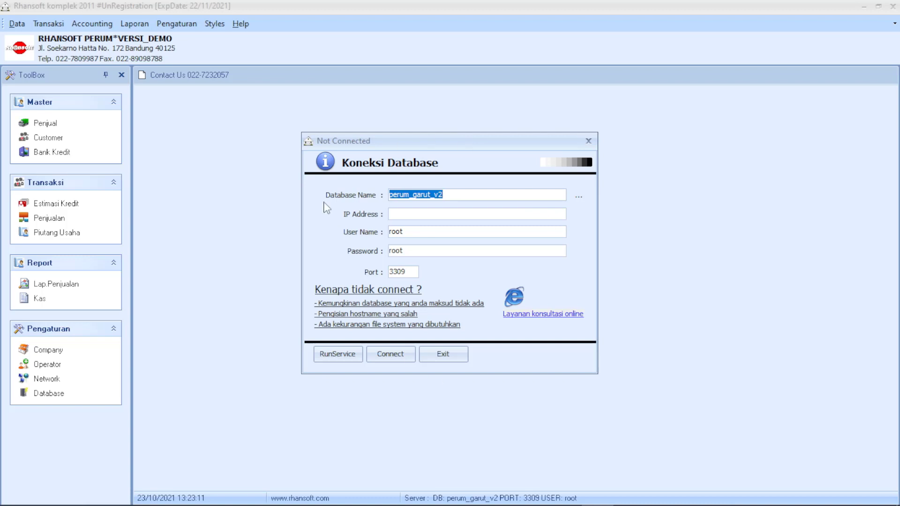
Connect to the perum_garut_v2 database and bring up the Pengaturan > Company details.
{"action": "left_click", "coordinate": [389, 353]}
{"action": "left_click", "coordinate": [534, 302]}
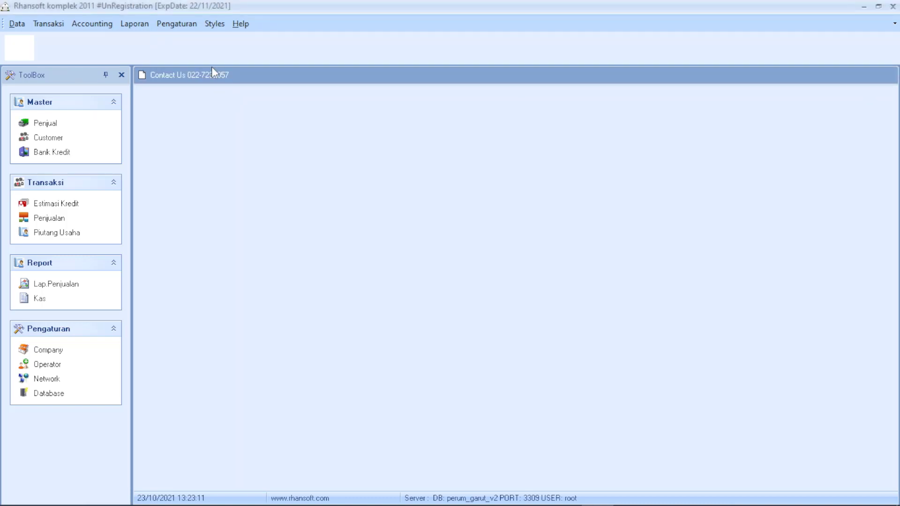
{"action": "left_click", "coordinate": [181, 23]}
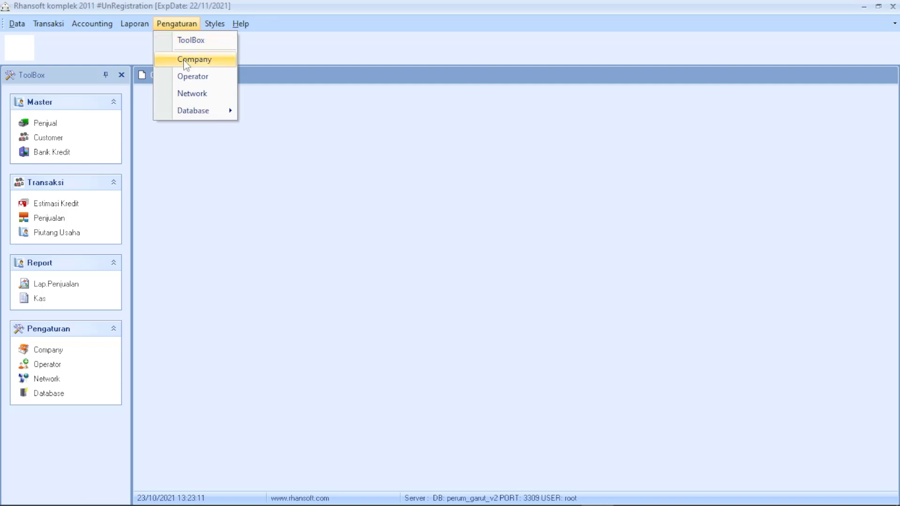
{"action": "left_click", "coordinate": [188, 60]}
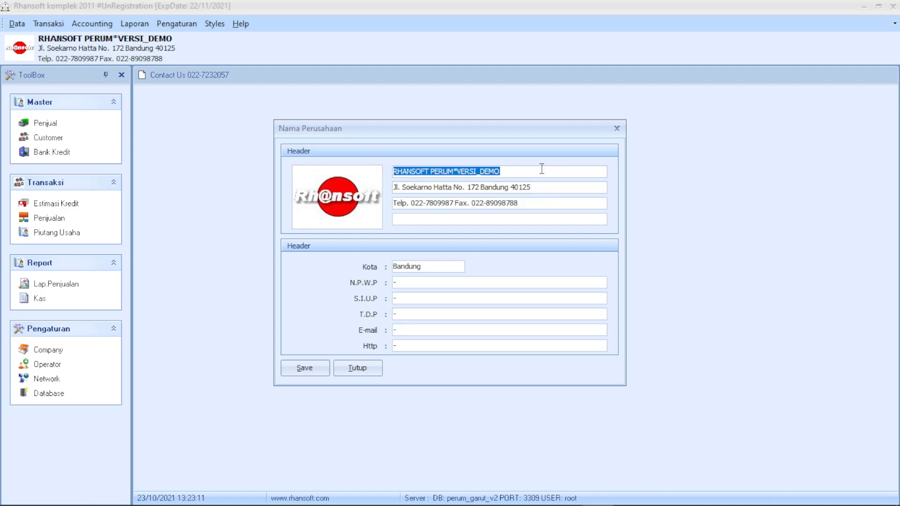
Review the Nama Perusahaan company name, address and phone/fax lines, then close them.
{"action": "left_click_drag", "start_coordinate": [541, 169], "coordinate": [362, 169]}
{"action": "left_click", "coordinate": [568, 203]}
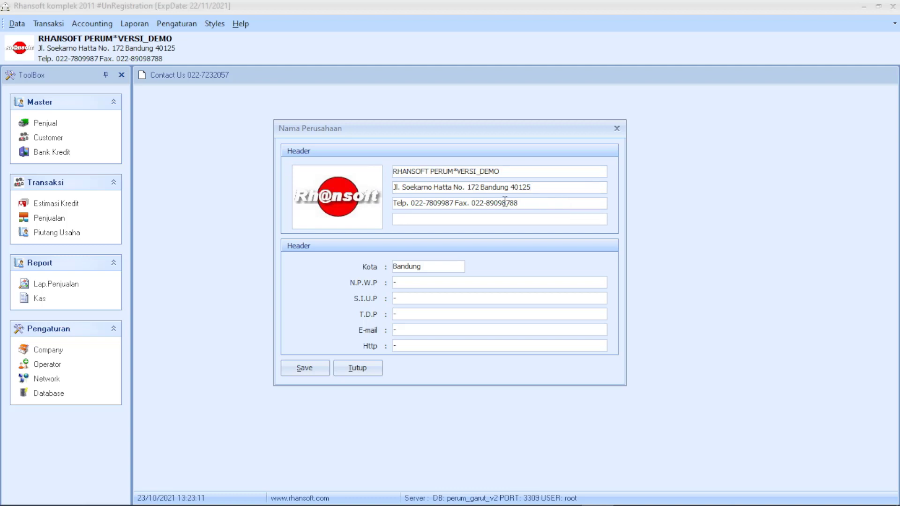
{"action": "key", "text": "shift+Home"}
{"action": "left_click_drag", "start_coordinate": [563, 187], "coordinate": [359, 187]}
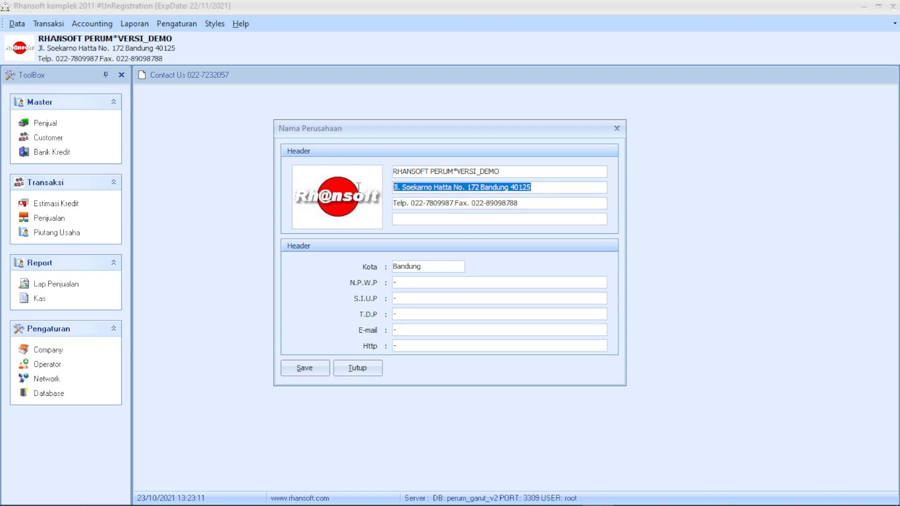
{"action": "left_click", "coordinate": [354, 370]}
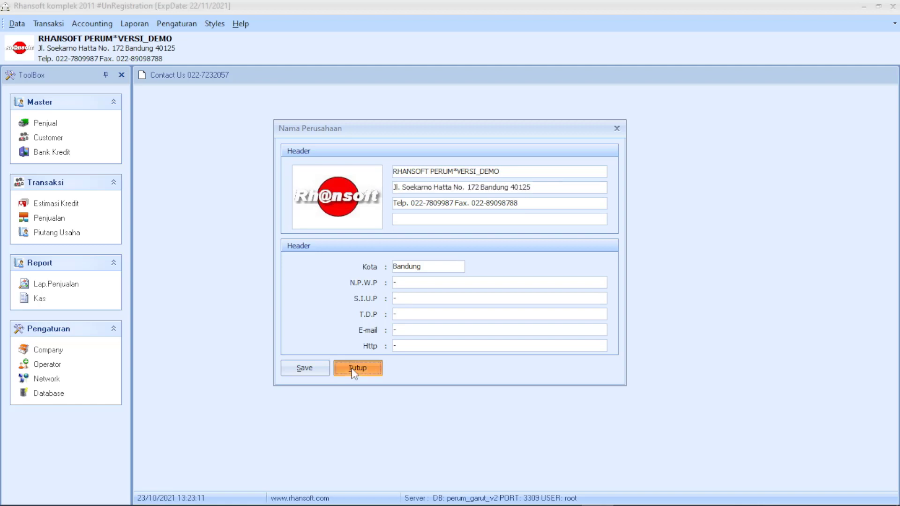
{"action": "left_click", "coordinate": [193, 28]}
Reopen a database from the available-databases list and show the Data menu sections.
{"action": "mouse_move", "coordinate": [221, 111]}
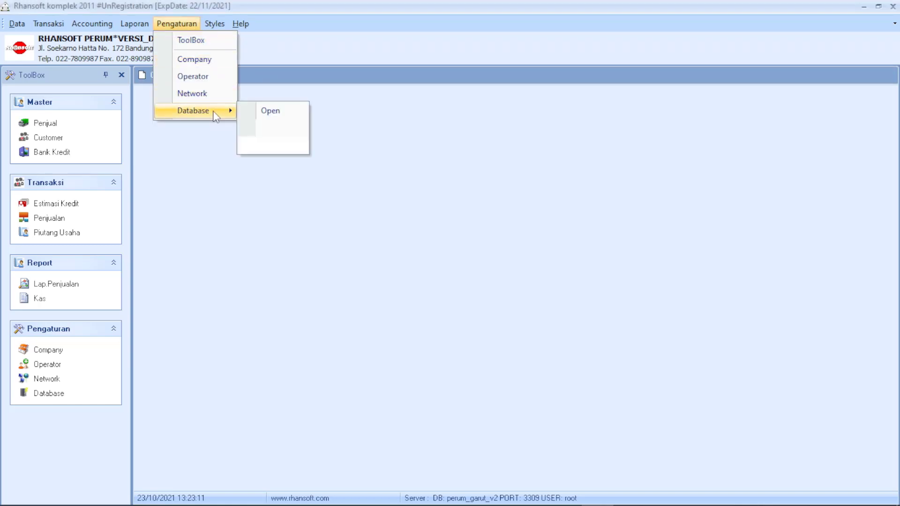
{"action": "left_click", "coordinate": [287, 115]}
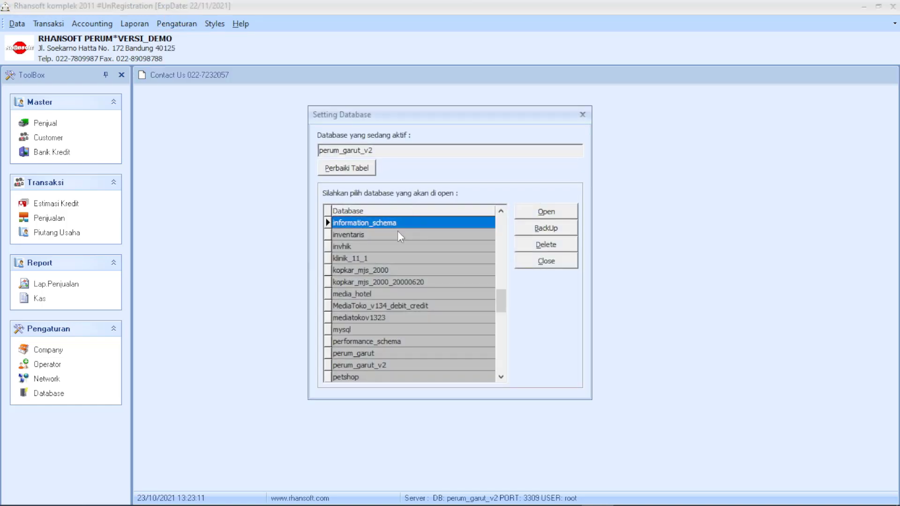
{"action": "left_click_drag", "start_coordinate": [398, 230], "coordinate": [409, 282]}
{"action": "double_click", "coordinate": [409, 283]}
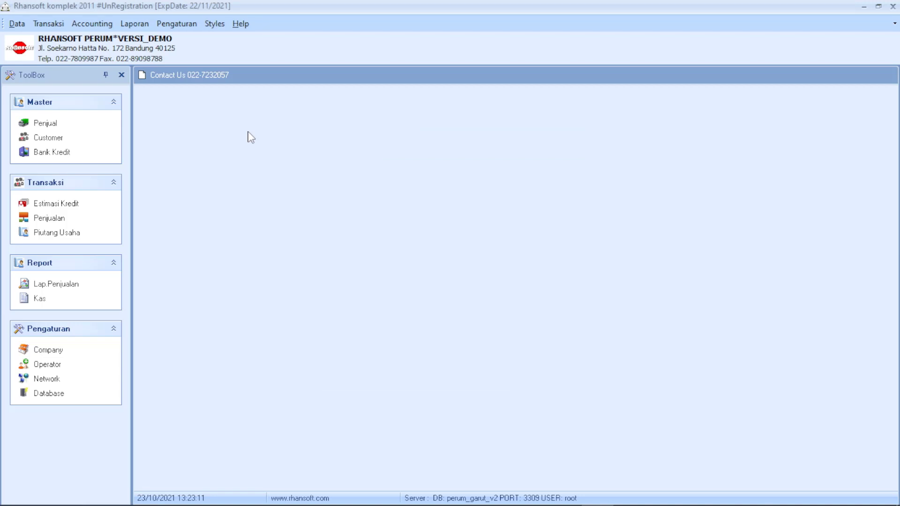
{"action": "left_click", "coordinate": [17, 23]}
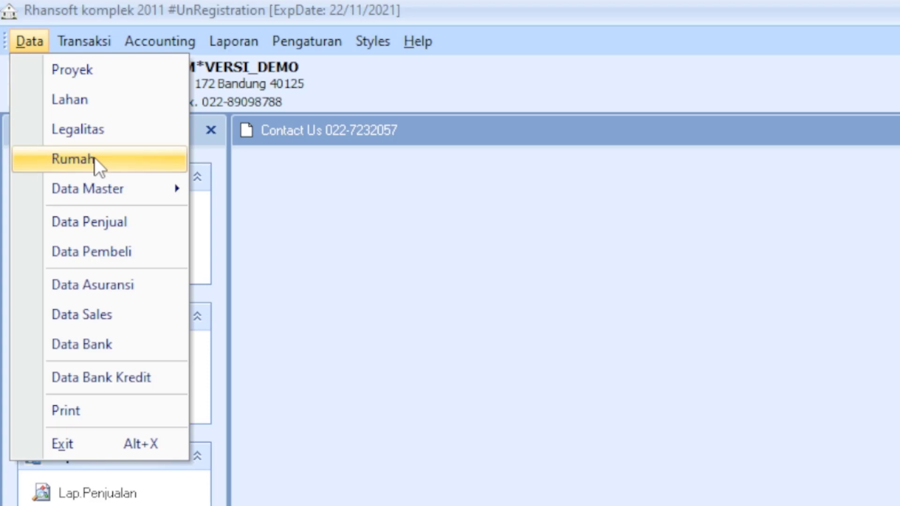
In the Rumah list, select A01, try Blok, Type, No.Kavling and None grouping, then regroup by Proyek.
{"action": "left_click", "coordinate": [95, 158]}
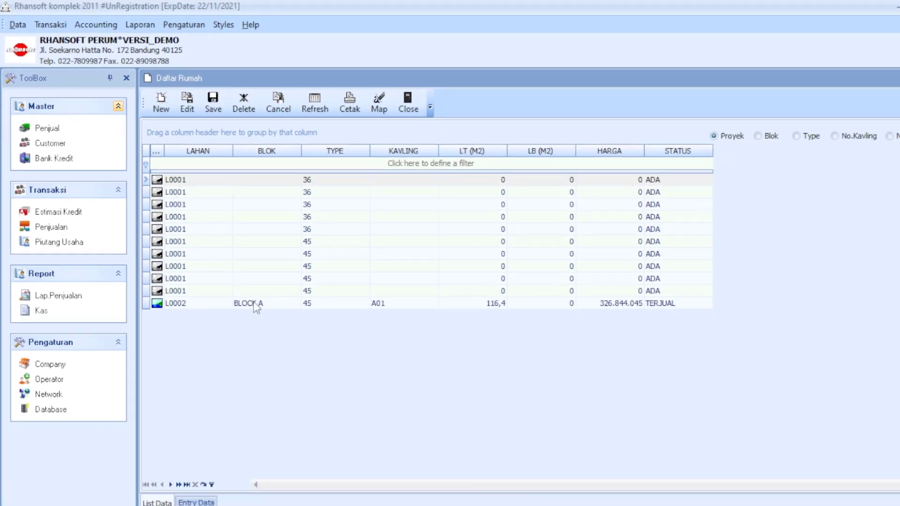
{"action": "left_click", "coordinate": [256, 307]}
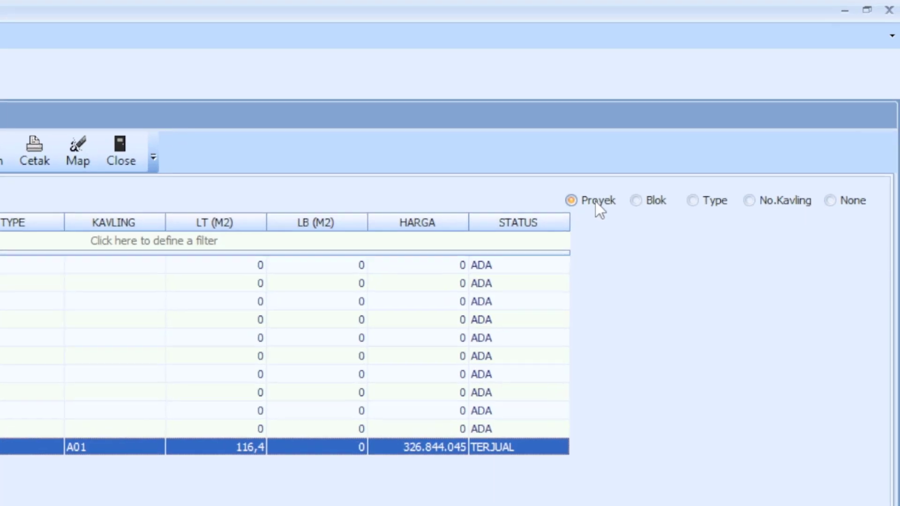
{"action": "left_click", "coordinate": [703, 131]}
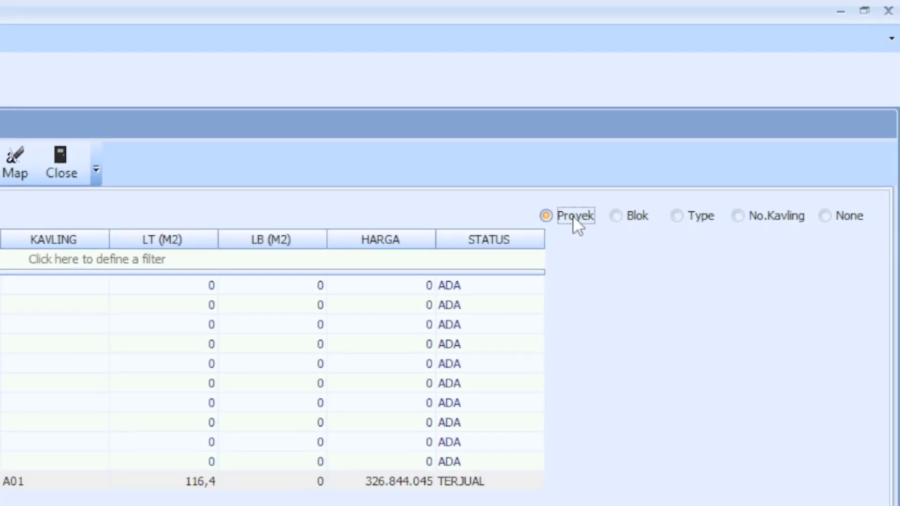
{"action": "left_click", "coordinate": [622, 216]}
{"action": "left_click", "coordinate": [698, 216]}
{"action": "left_click", "coordinate": [771, 215]}
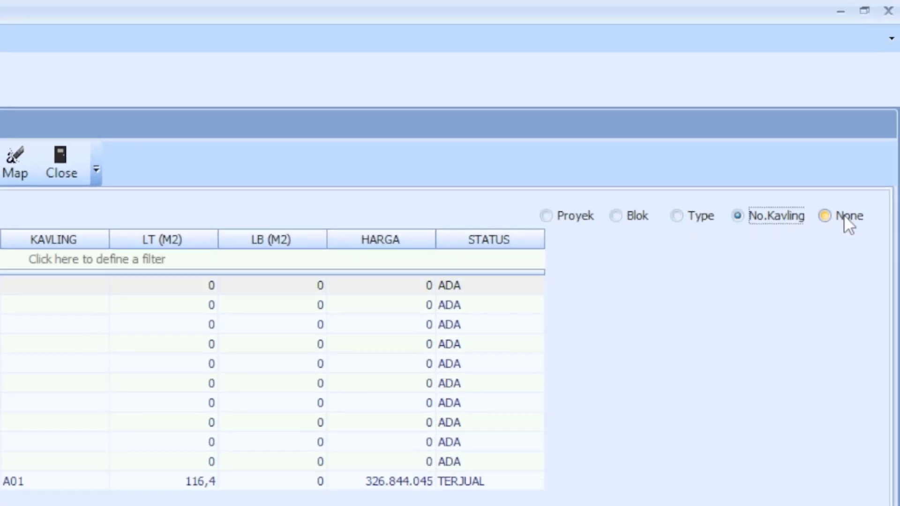
{"action": "left_click", "coordinate": [839, 219]}
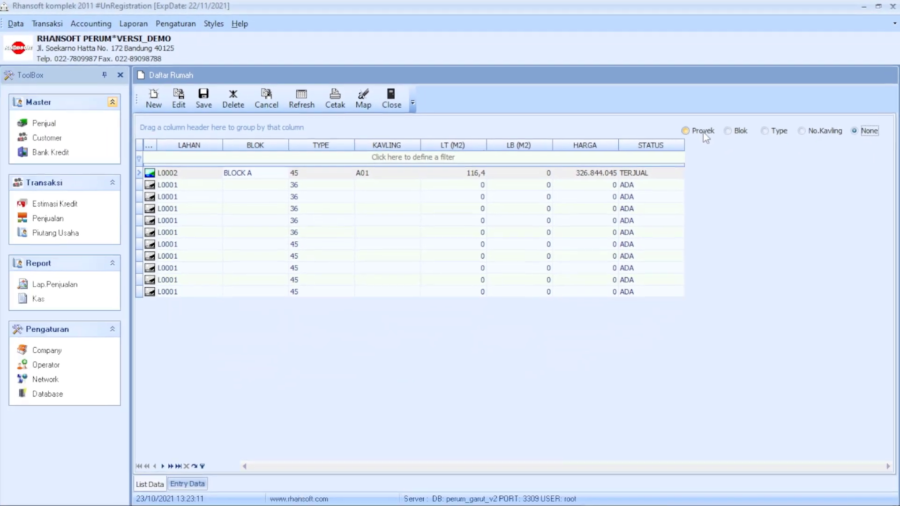
{"action": "left_click", "coordinate": [633, 182]}
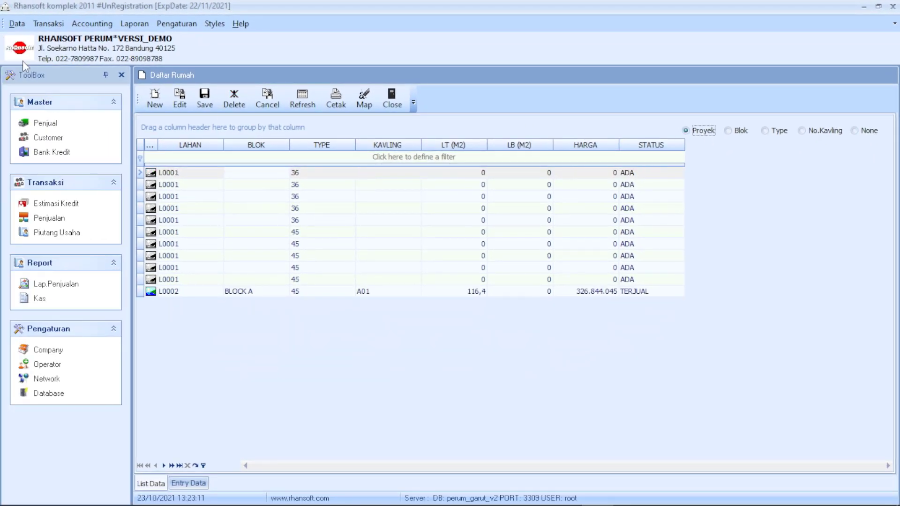
{"action": "left_click", "coordinate": [17, 23]}
{"action": "left_click", "coordinate": [32, 41]}
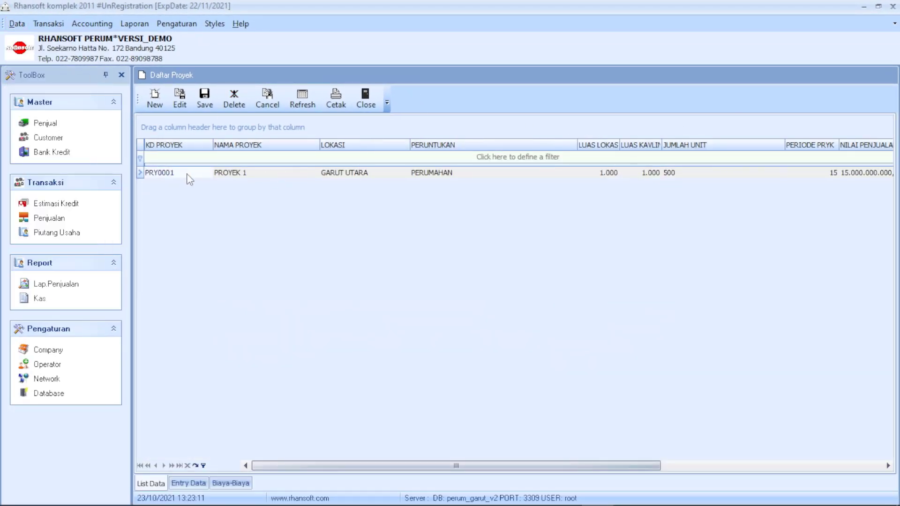
Select PROYEK 1 and widen the LUAS KAVLING column to inspect its values.
{"action": "left_click", "coordinate": [193, 177]}
{"action": "left_click", "coordinate": [253, 177]}
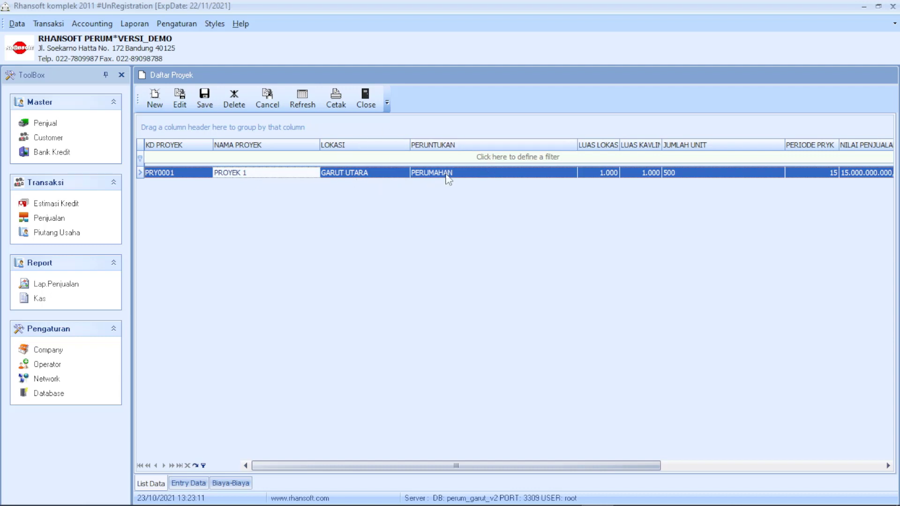
{"action": "left_click", "coordinate": [449, 177]}
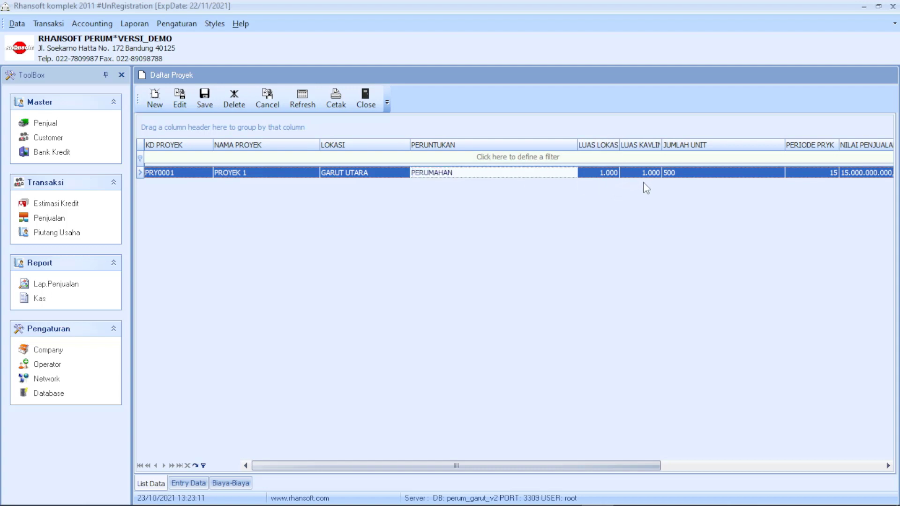
{"action": "left_click_drag", "start_coordinate": [661, 146], "coordinate": [675, 146]}
{"action": "left_click", "coordinate": [652, 173]}
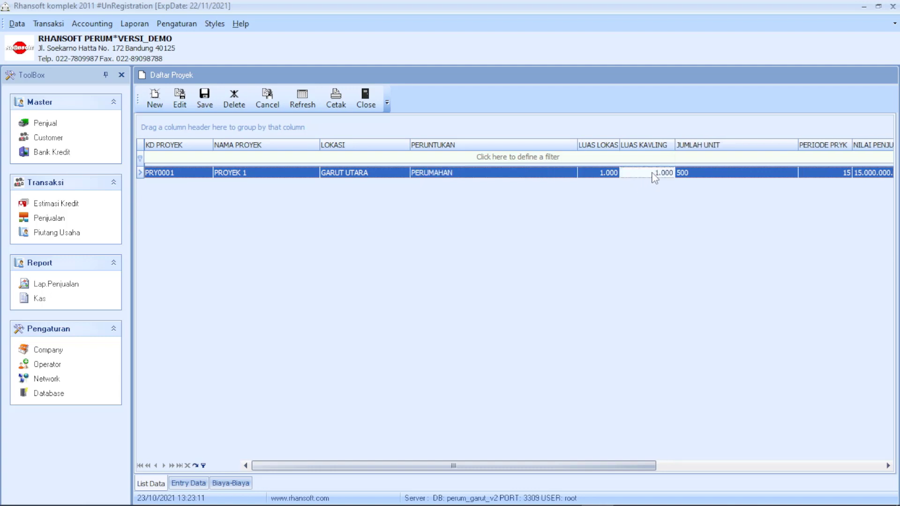
{"action": "left_click", "coordinate": [697, 174]}
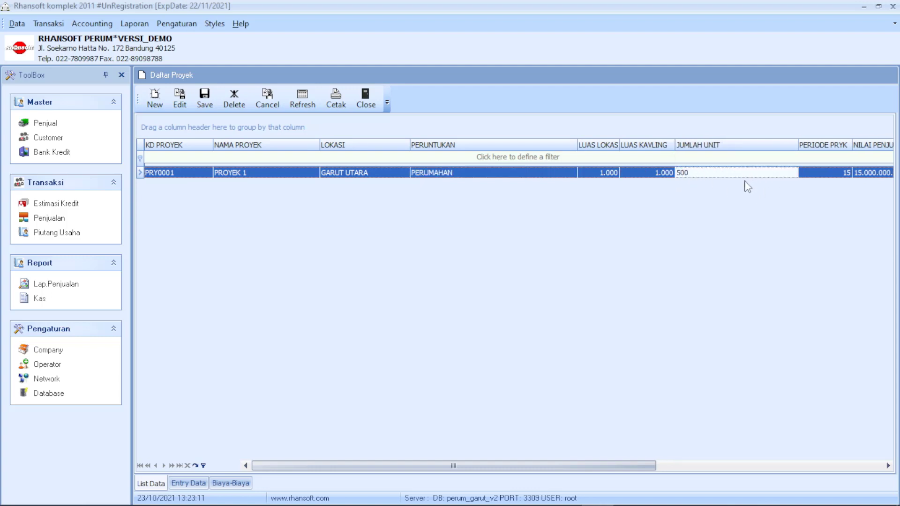
Resize the JUMLAH UNIT, NILAI PENJUALAN and DEVELOPER columns, then view the 5.000.000,00 Lahan costs.
{"action": "left_click_drag", "start_coordinate": [798, 146], "coordinate": [742, 146]}
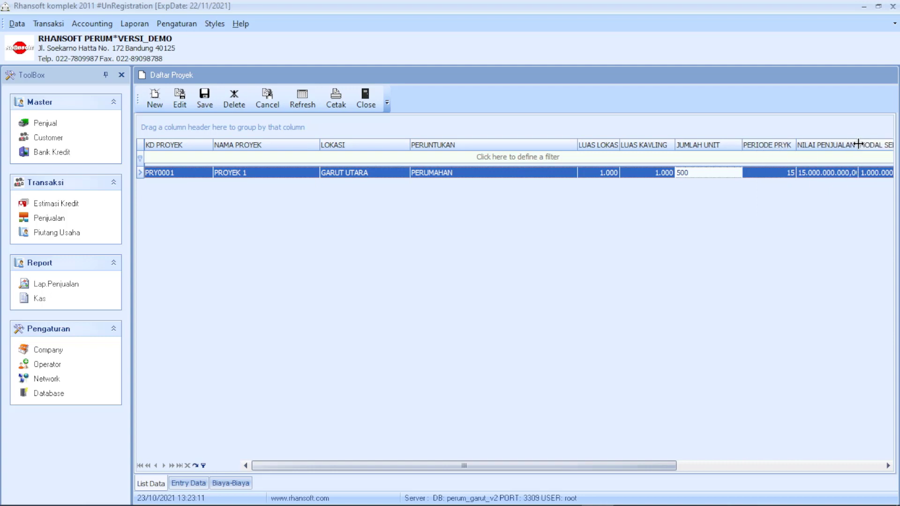
{"action": "left_click_drag", "start_coordinate": [857, 144], "coordinate": [865, 144]}
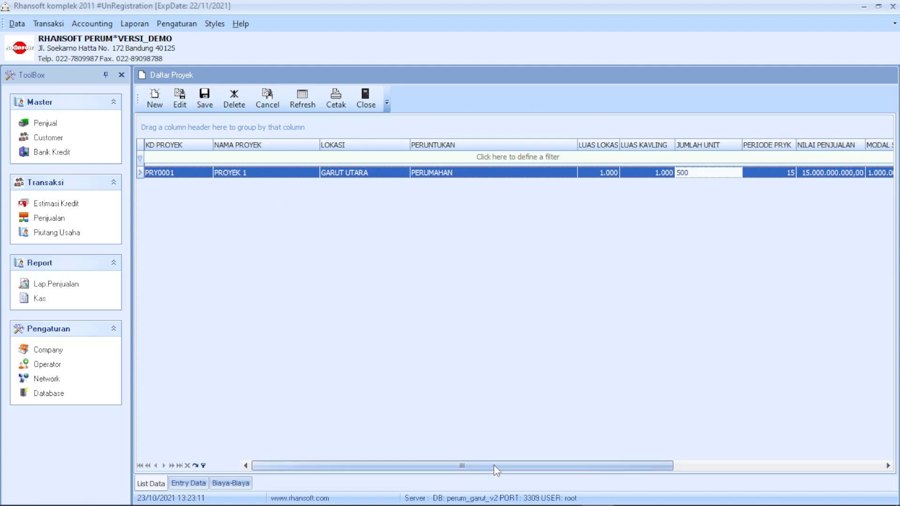
{"action": "left_click_drag", "start_coordinate": [461, 465], "coordinate": [721, 473]}
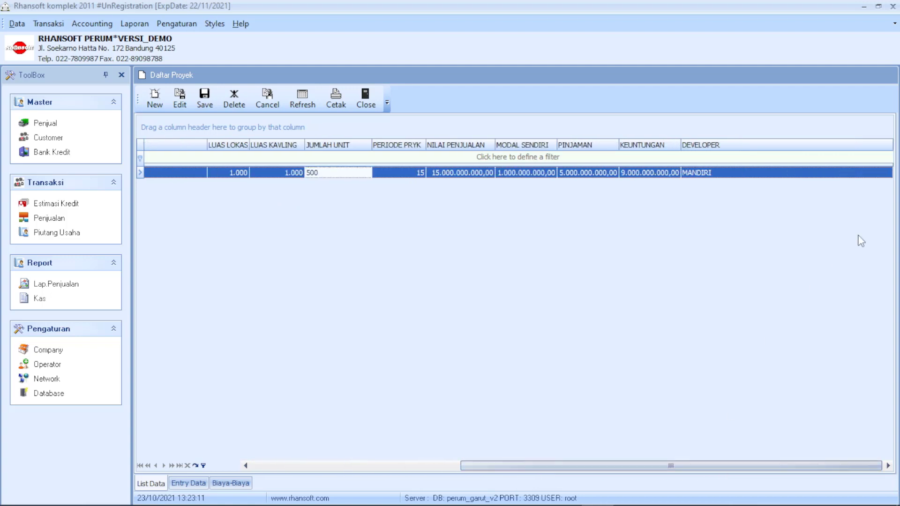
{"action": "left_click_drag", "start_coordinate": [890, 142], "coordinate": [727, 142]}
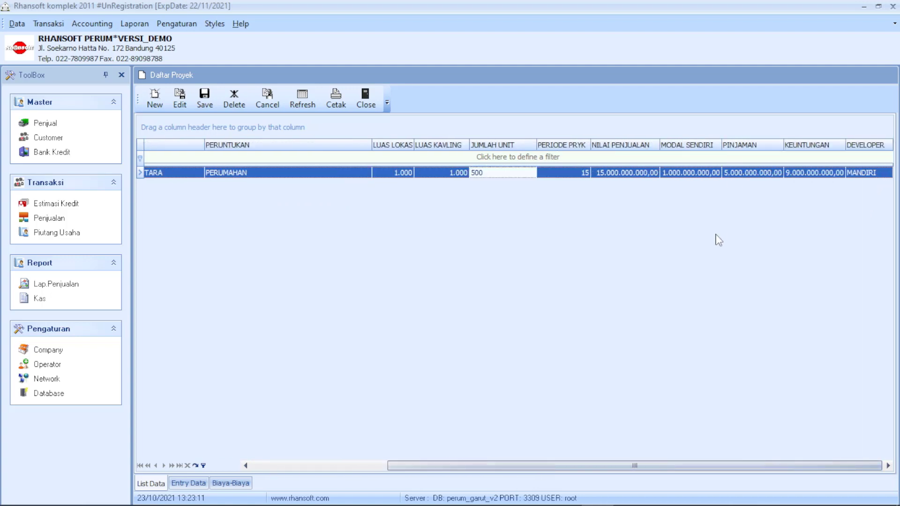
{"action": "scroll", "coordinate": [300, 392], "scroll_direction": "left", "scroll_amount": 5}
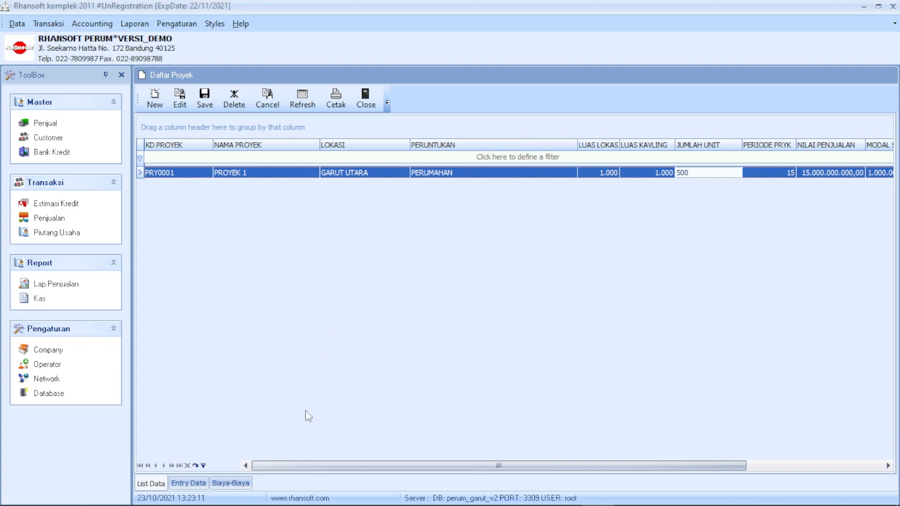
{"action": "left_click", "coordinate": [188, 484]}
{"action": "left_click", "coordinate": [231, 483]}
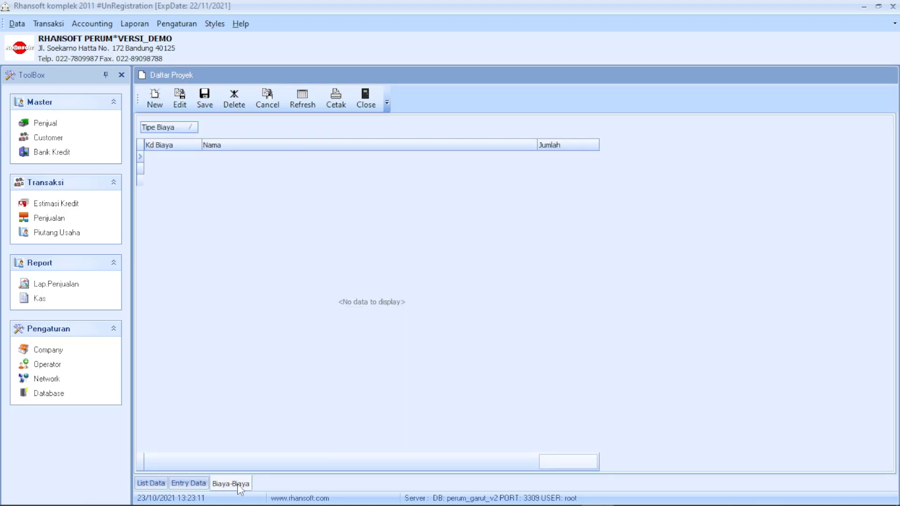
Switch between PROYEK 1's List Data, Entry Data and Biaya-Biaya tabs.
{"action": "left_click", "coordinate": [160, 484]}
{"action": "left_click", "coordinate": [188, 483]}
{"action": "left_click", "coordinate": [231, 484]}
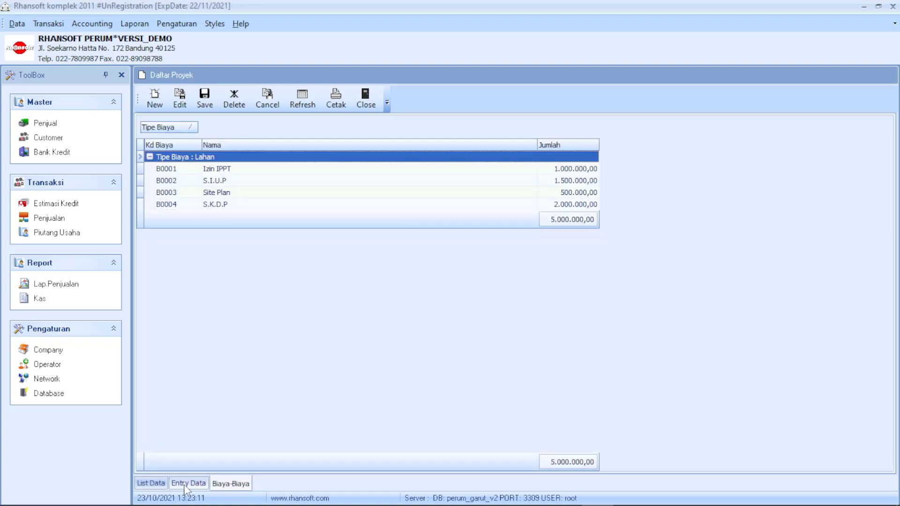
{"action": "left_click", "coordinate": [188, 484]}
{"action": "left_click", "coordinate": [227, 486]}
{"action": "left_click", "coordinate": [206, 483]}
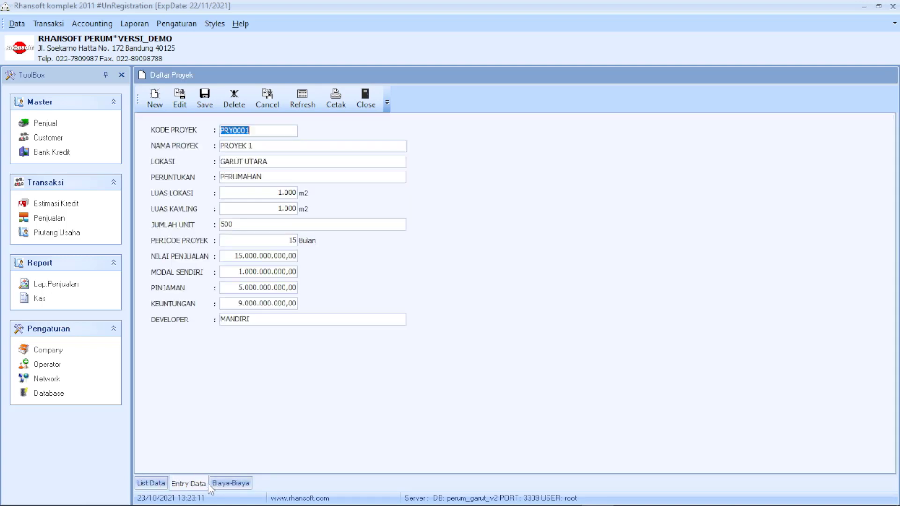
{"action": "left_click", "coordinate": [231, 483]}
{"action": "left_click", "coordinate": [194, 484]}
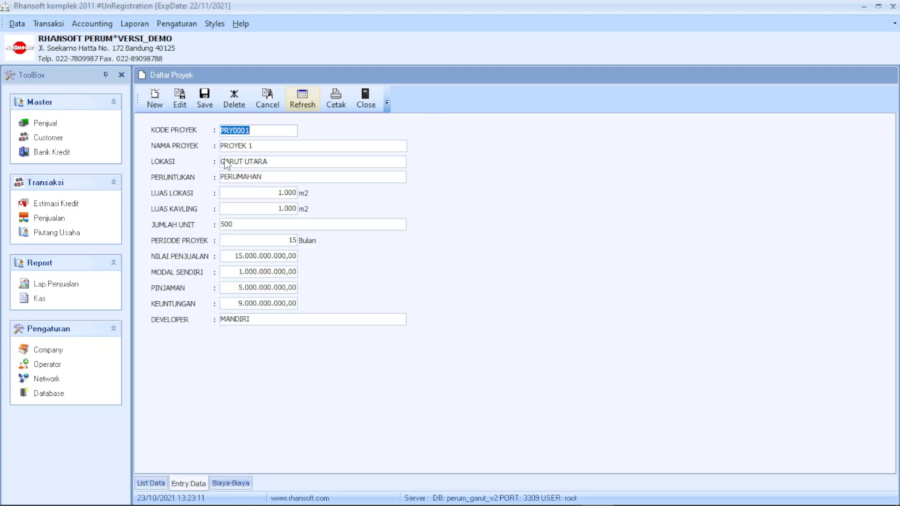
Review NILAI PENJUALAN, MODAL SENDIRI, PINJAMAN, KEUNTUNGAN and DEVELOPER, then close both lists.
{"action": "left_click", "coordinate": [277, 253]}
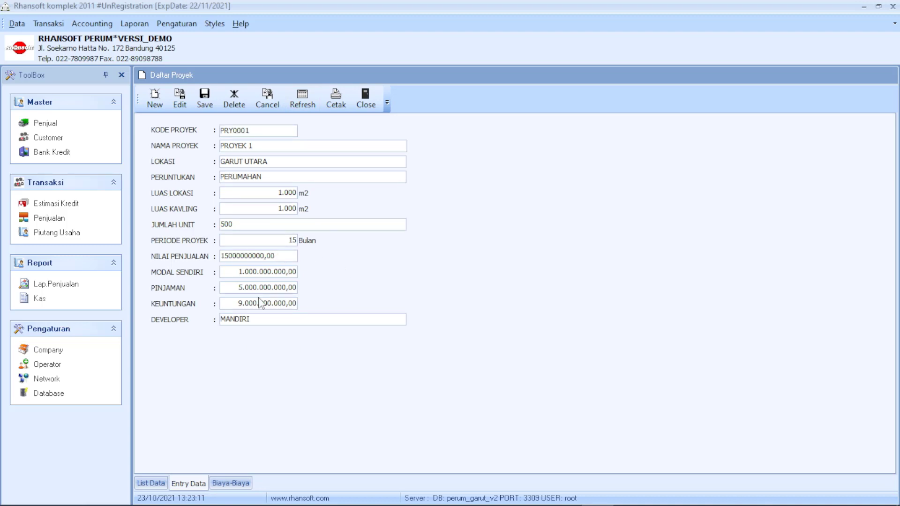
{"action": "left_click", "coordinate": [315, 316]}
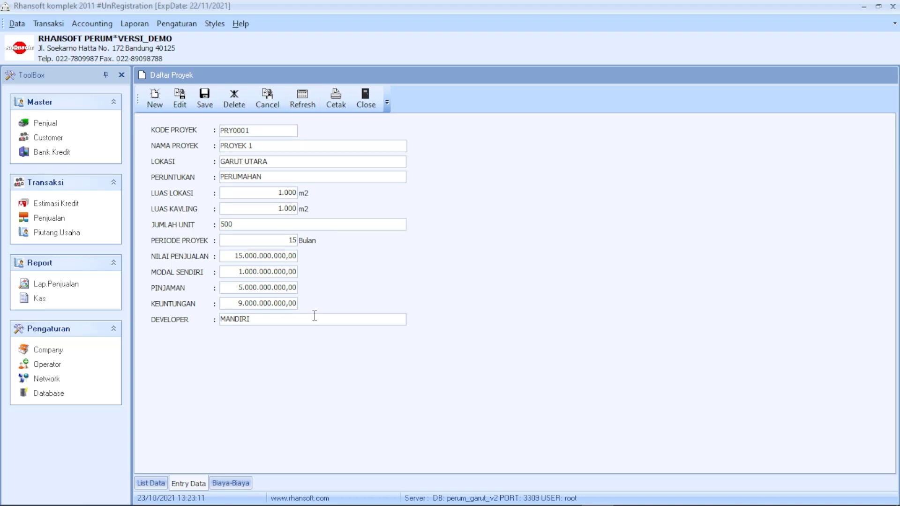
{"action": "left_click", "coordinate": [252, 256]}
{"action": "left_click", "coordinate": [261, 272]}
{"action": "left_click", "coordinate": [270, 287]}
{"action": "left_click", "coordinate": [287, 303]}
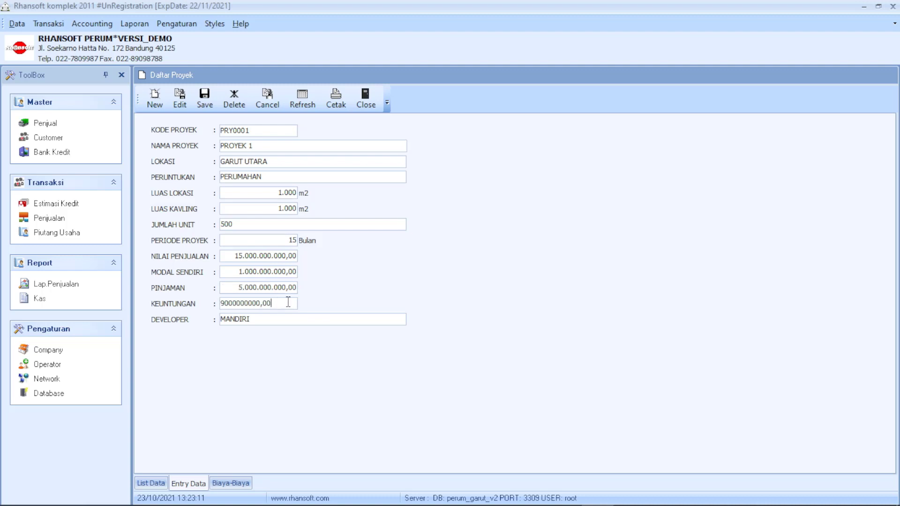
{"action": "left_click", "coordinate": [314, 318]}
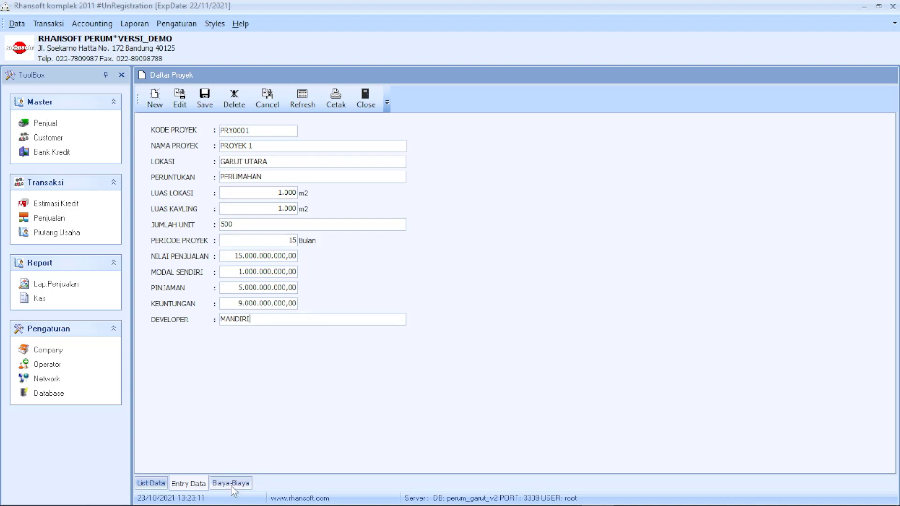
{"action": "left_click", "coordinate": [231, 483]}
{"action": "left_click", "coordinate": [151, 483]}
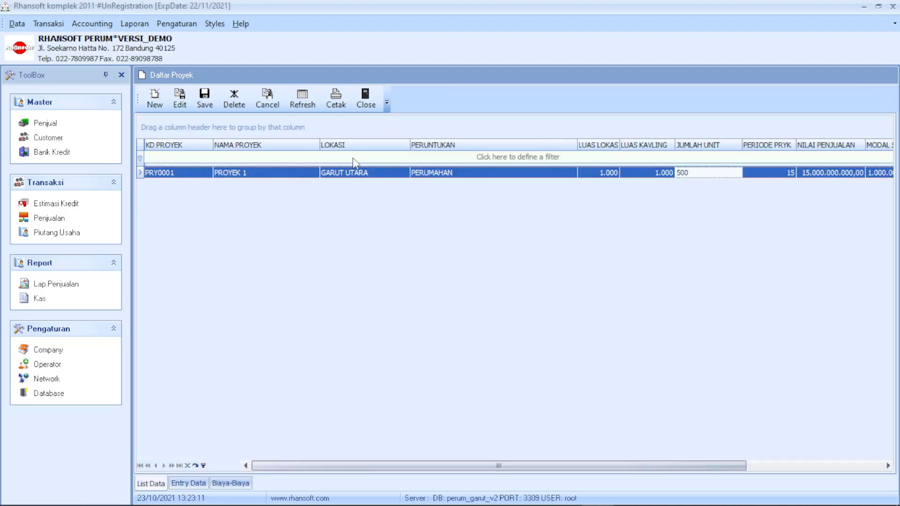
{"action": "left_click", "coordinate": [365, 99]}
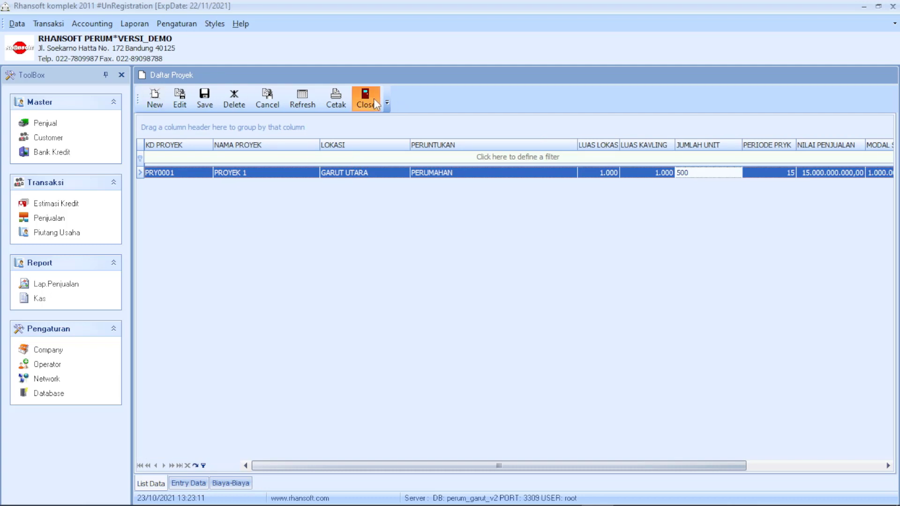
{"action": "left_click", "coordinate": [384, 99]}
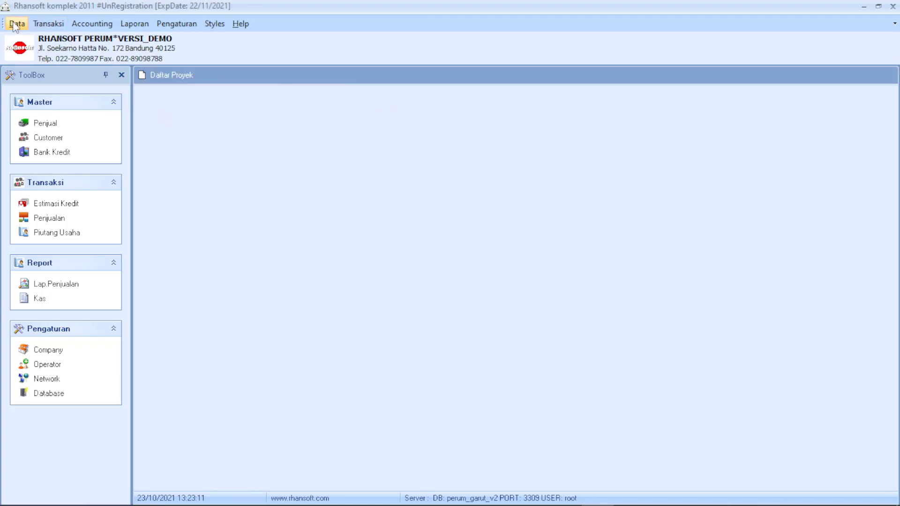
{"action": "left_click", "coordinate": [17, 24]}
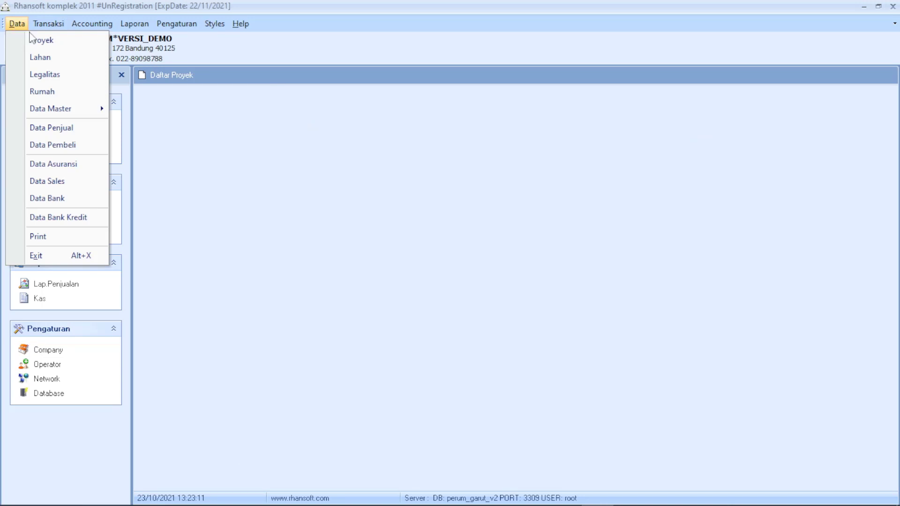
{"action": "left_click", "coordinate": [64, 97]}
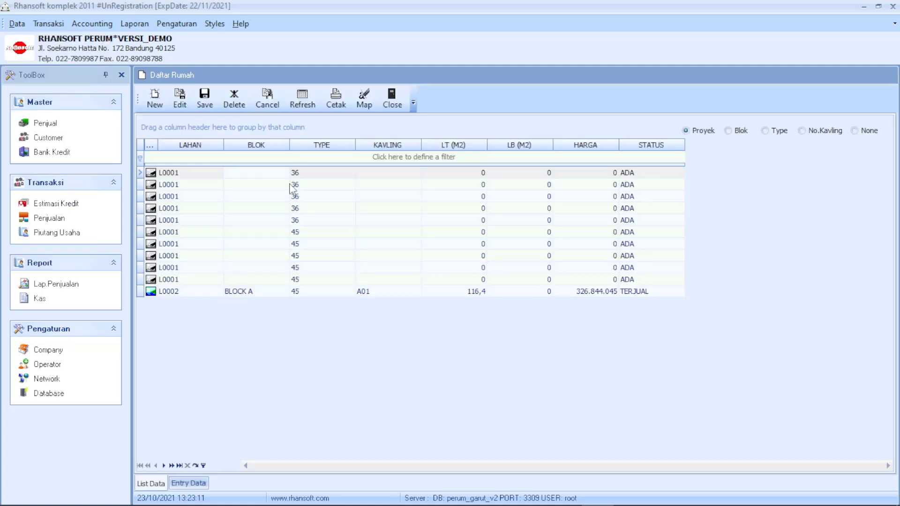
{"action": "left_click", "coordinate": [252, 292]}
{"action": "left_click", "coordinate": [280, 313]}
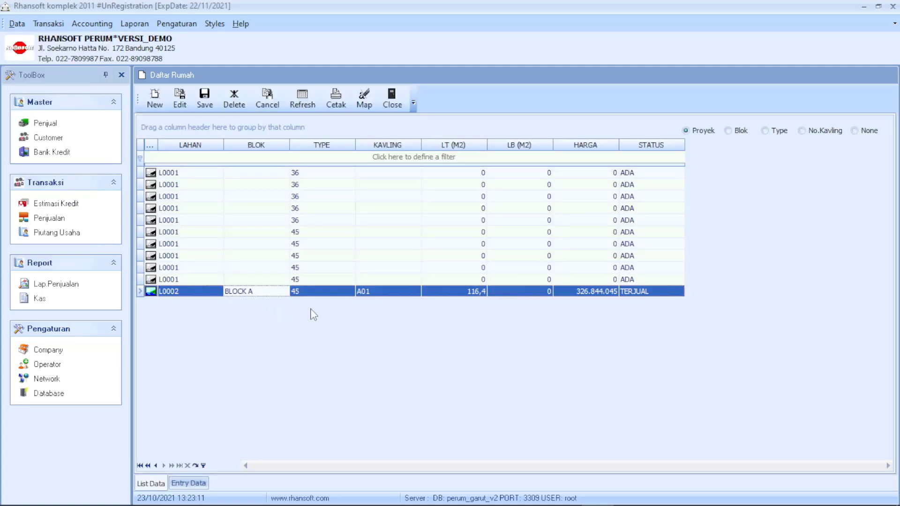
{"action": "left_click", "coordinate": [608, 292]}
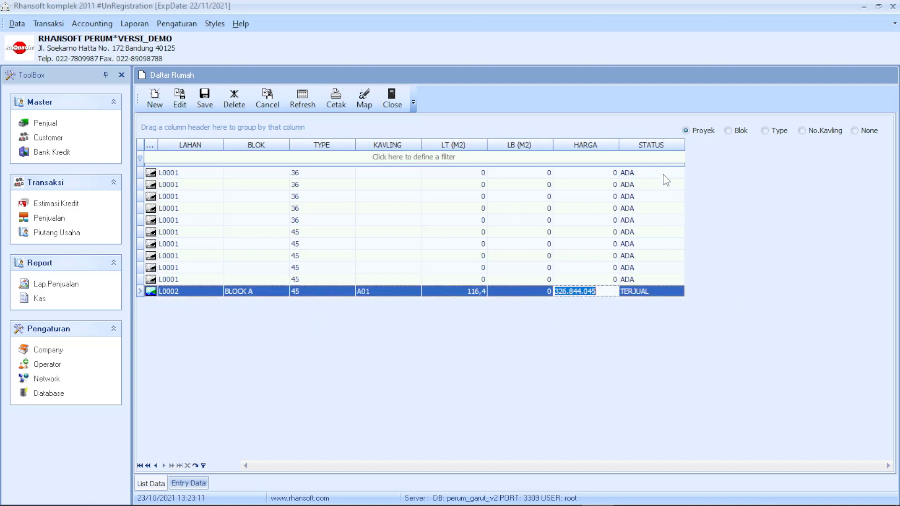
{"action": "left_click", "coordinate": [663, 172]}
{"action": "left_click", "coordinate": [655, 280]}
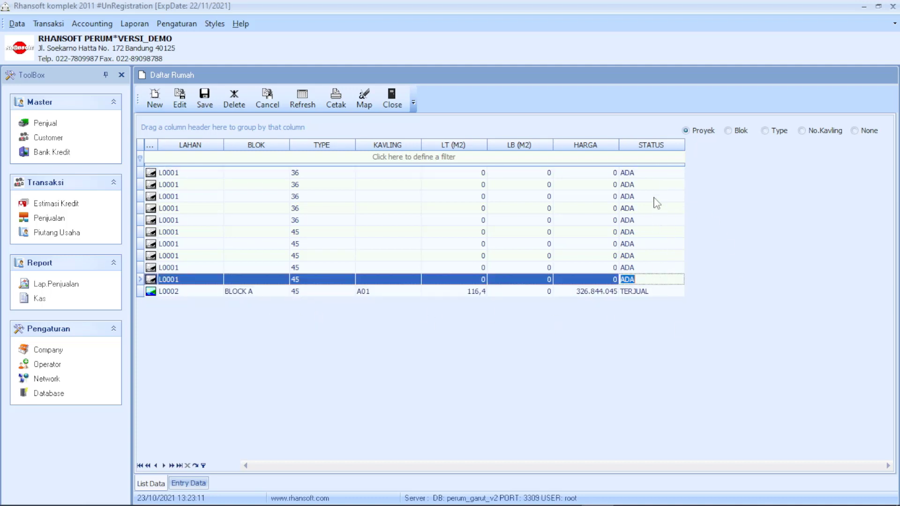
{"action": "left_click", "coordinate": [650, 173]}
{"action": "left_click", "coordinate": [652, 280]}
{"action": "left_click", "coordinate": [652, 173]}
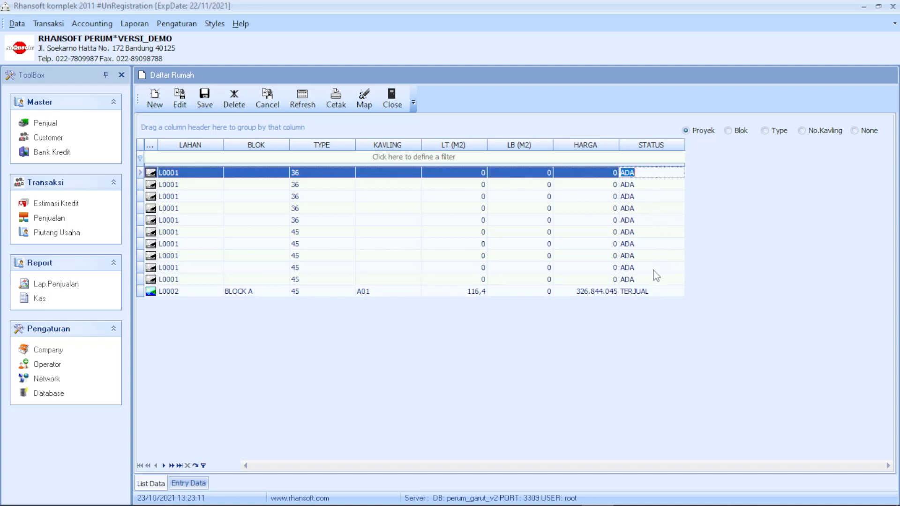
{"action": "left_click", "coordinate": [653, 293]}
{"action": "left_click_drag", "start_coordinate": [655, 280], "coordinate": [658, 220]}
{"action": "left_click", "coordinate": [656, 173]}
{"action": "left_click", "coordinate": [657, 186]}
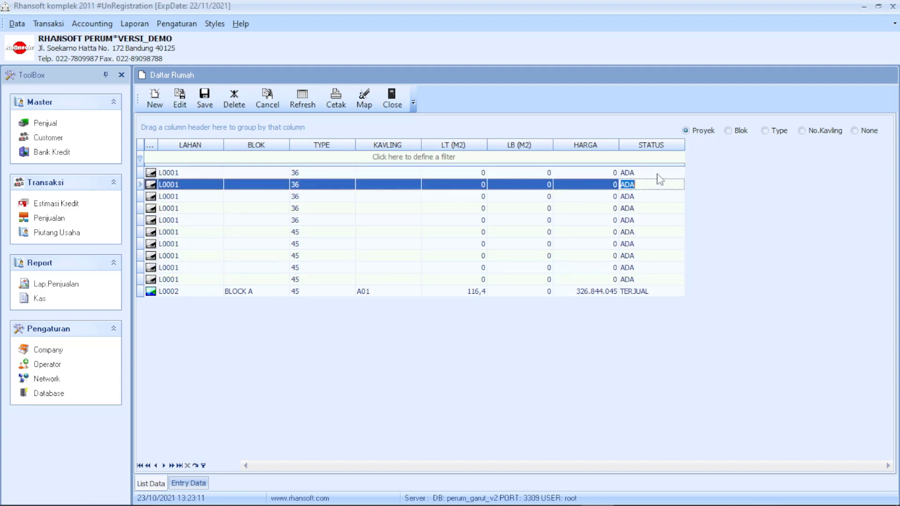
{"action": "left_click", "coordinate": [657, 176]}
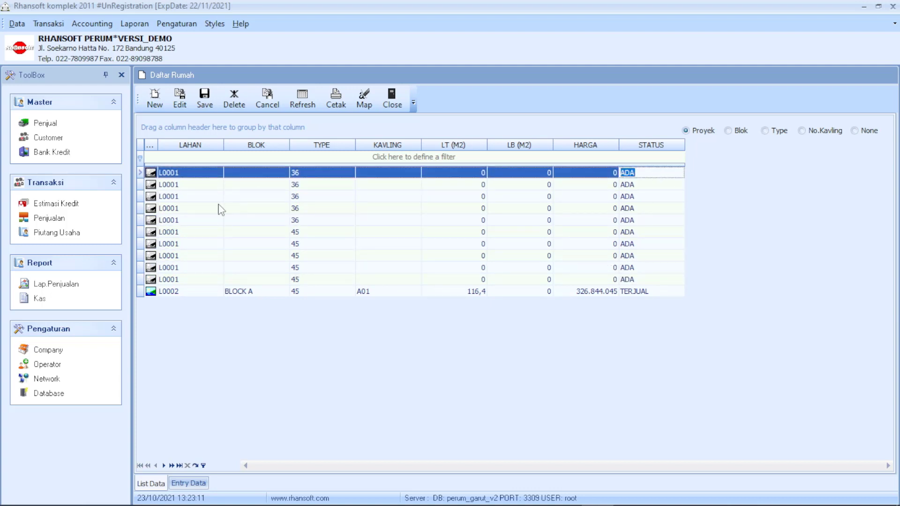
{"action": "left_click", "coordinate": [199, 313]}
{"action": "left_click", "coordinate": [151, 173]}
{"action": "left_click", "coordinate": [152, 173]}
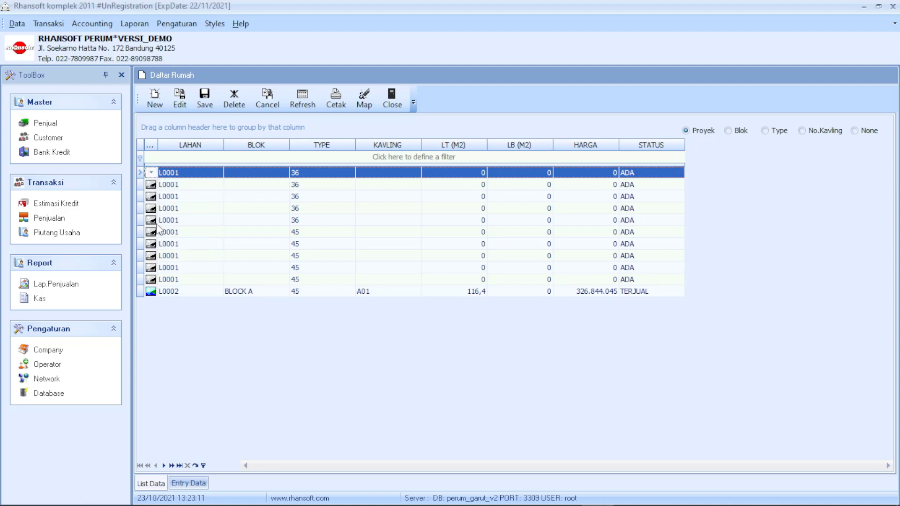
{"action": "left_click", "coordinate": [151, 292]}
{"action": "left_click", "coordinate": [152, 294]}
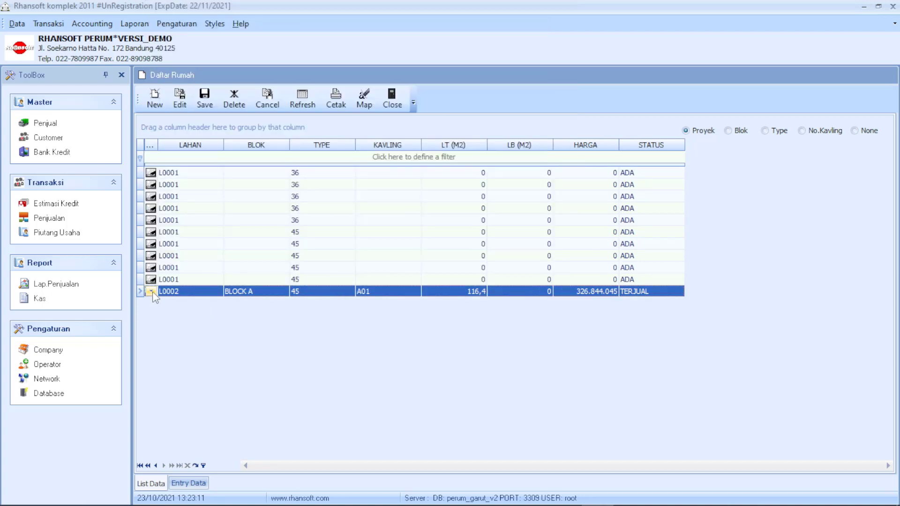
{"action": "left_click", "coordinate": [151, 293]}
{"action": "left_click", "coordinate": [151, 294]}
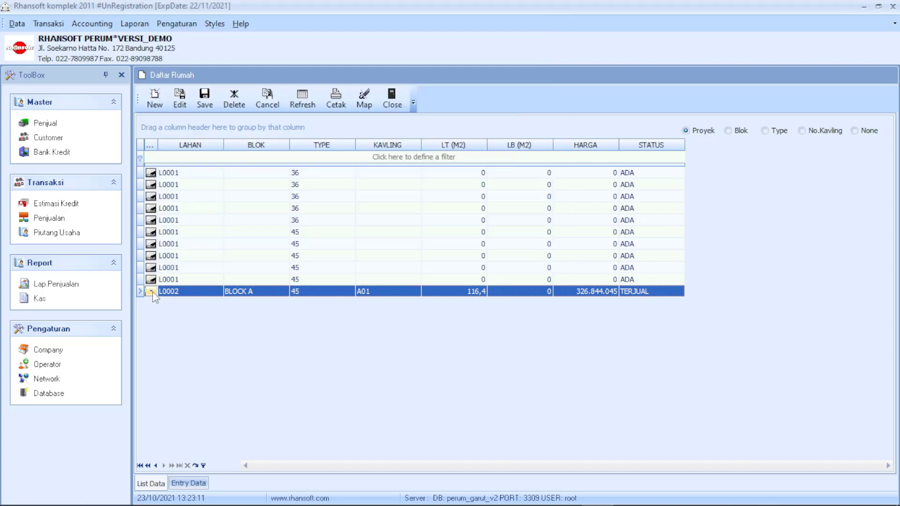
{"action": "left_click", "coordinate": [195, 291]}
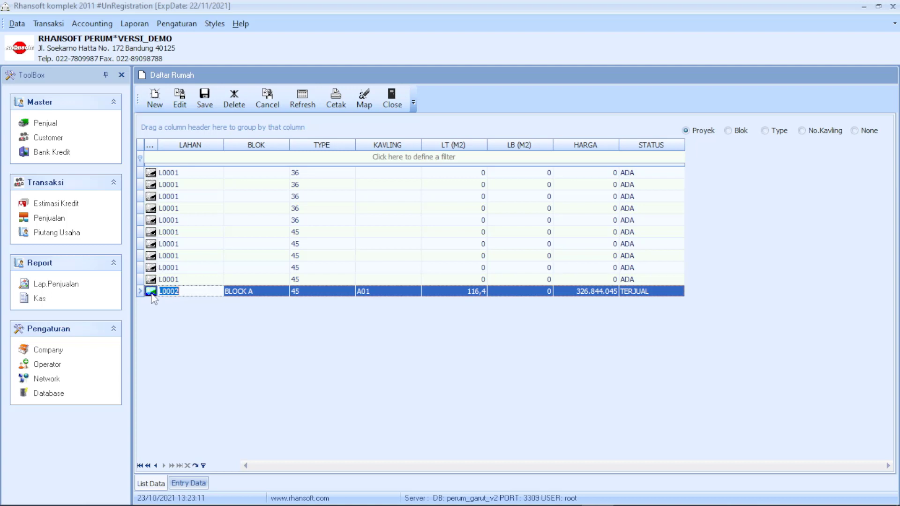
{"action": "left_click", "coordinate": [152, 294]}
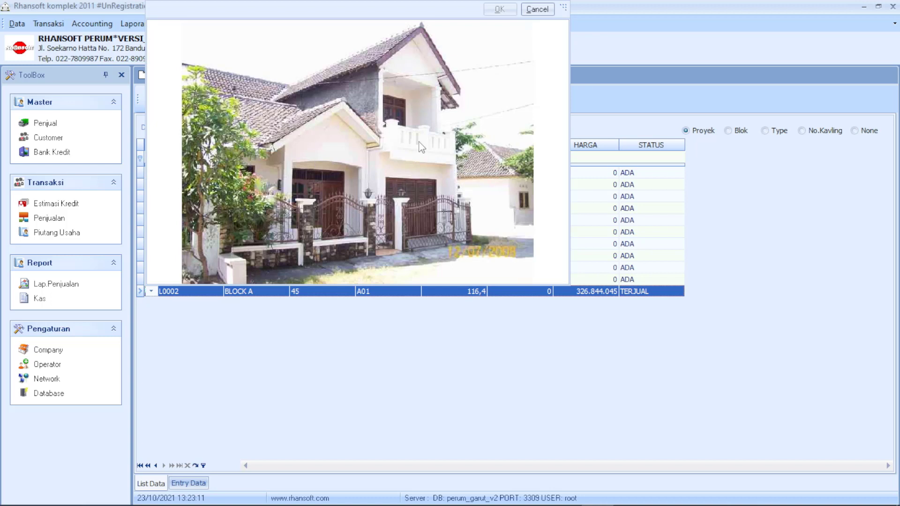
{"action": "left_click", "coordinate": [250, 320]}
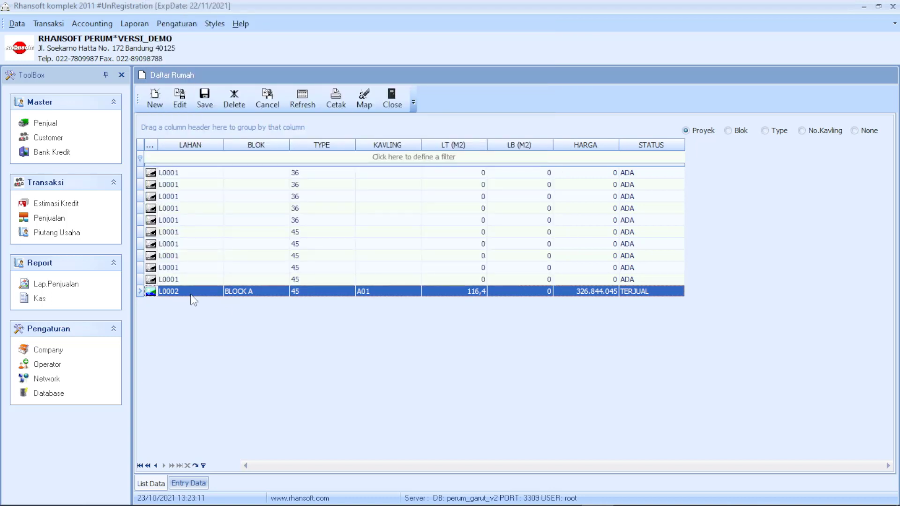
{"action": "key", "text": "Up"}
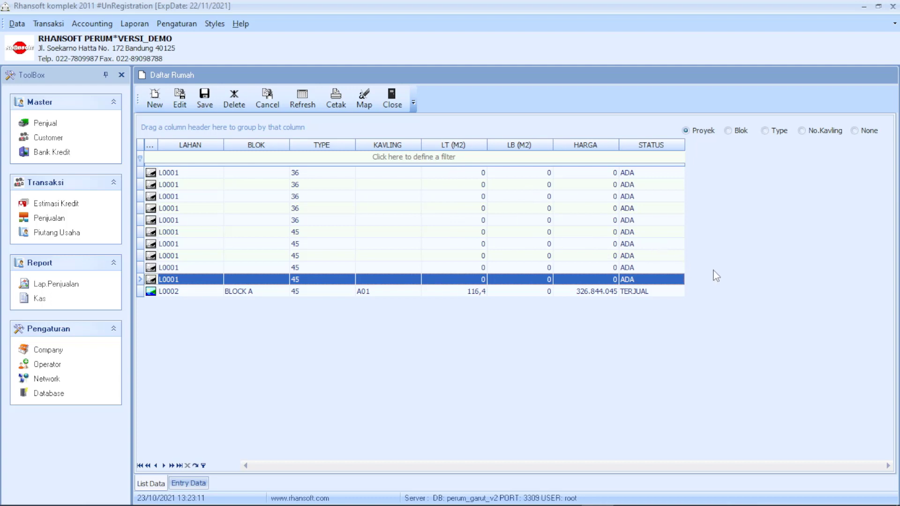
{"action": "left_click", "coordinate": [195, 279]}
{"action": "left_click", "coordinate": [195, 280]}
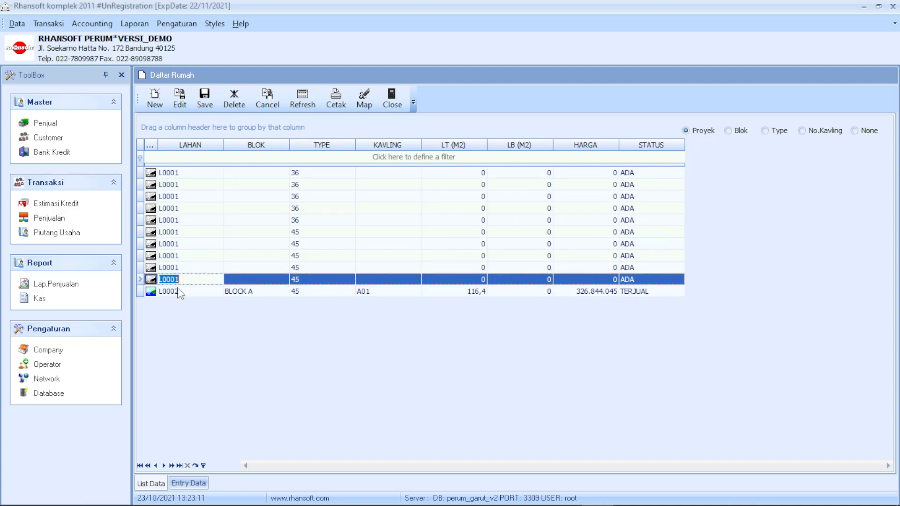
{"action": "left_click", "coordinate": [175, 291]}
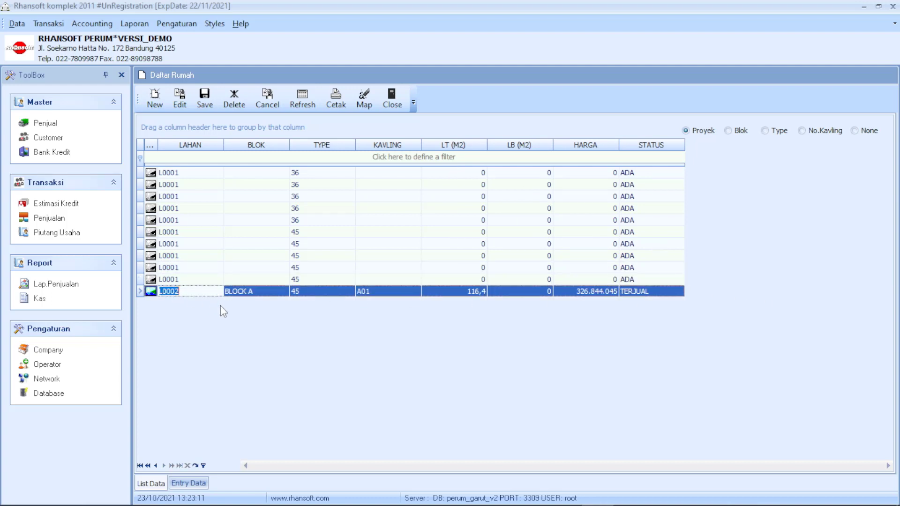
{"action": "left_click", "coordinate": [201, 280]}
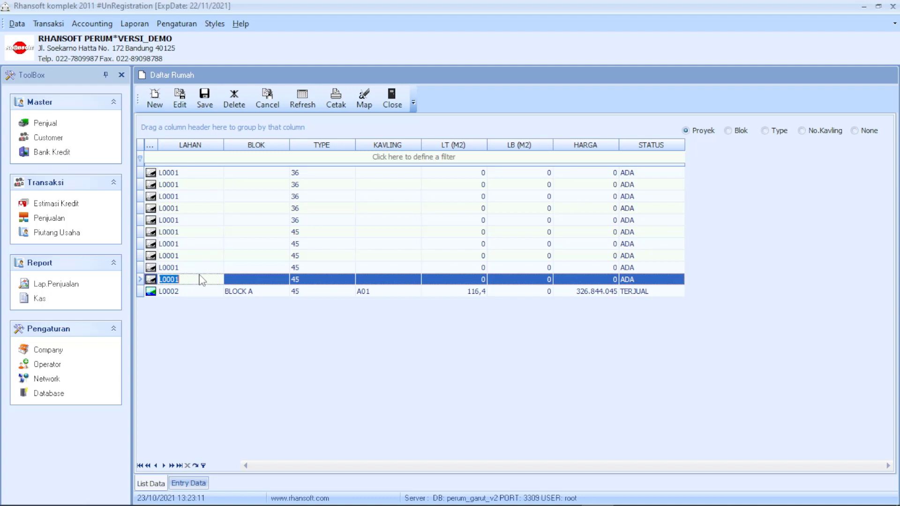
{"action": "left_click", "coordinate": [181, 292]}
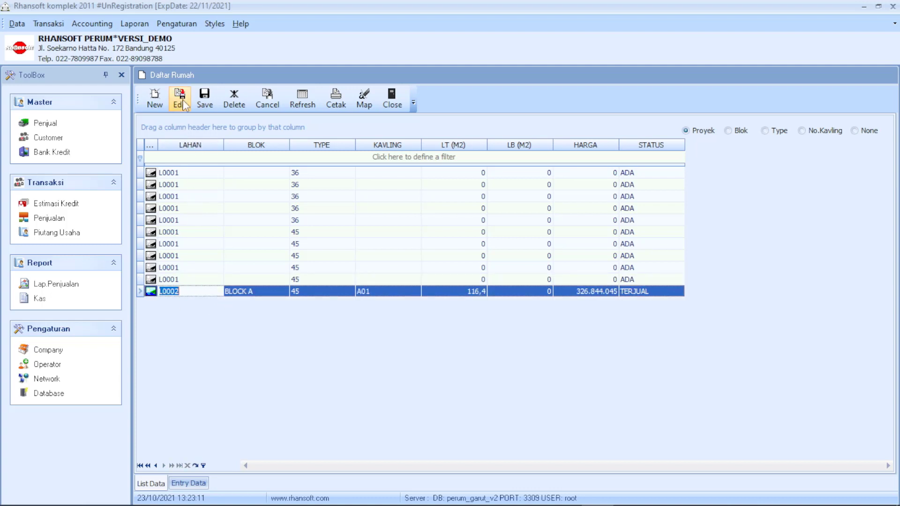
Reselect house L0002 in the house list and open its record for editing.
{"action": "left_click", "coordinate": [157, 101]}
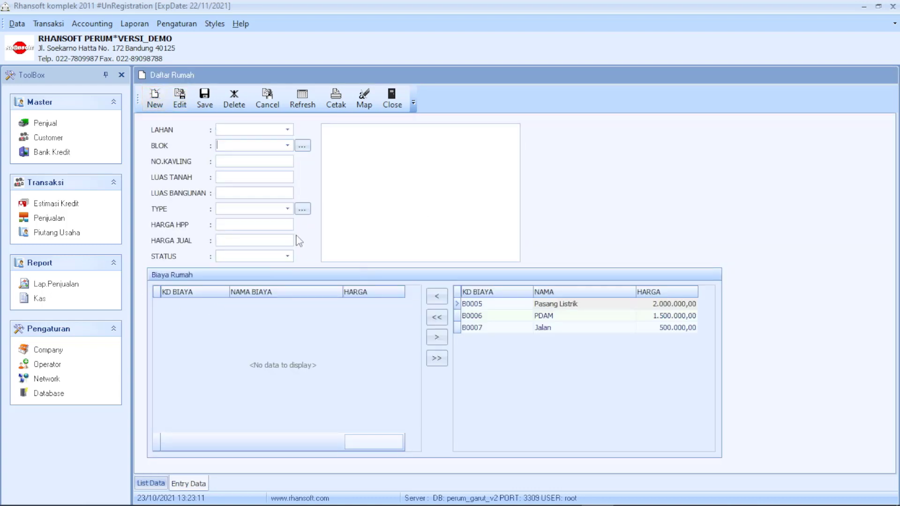
{"action": "left_click", "coordinate": [150, 483]}
{"action": "left_click", "coordinate": [197, 280]}
{"action": "left_click", "coordinate": [192, 292]}
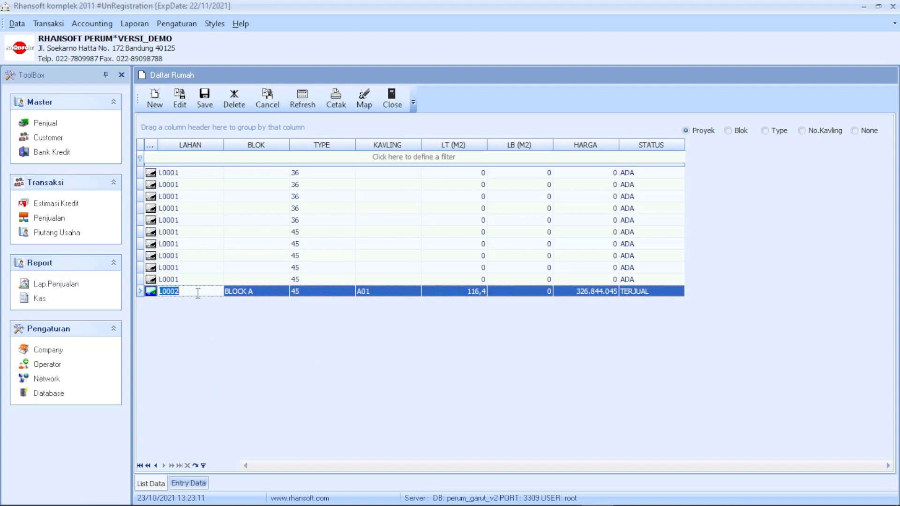
{"action": "left_click", "coordinate": [239, 291]}
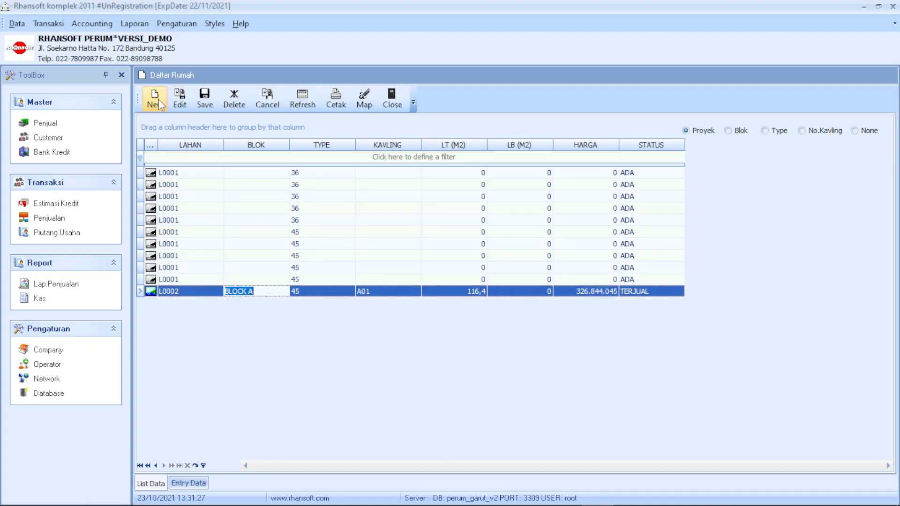
{"action": "left_click", "coordinate": [180, 100]}
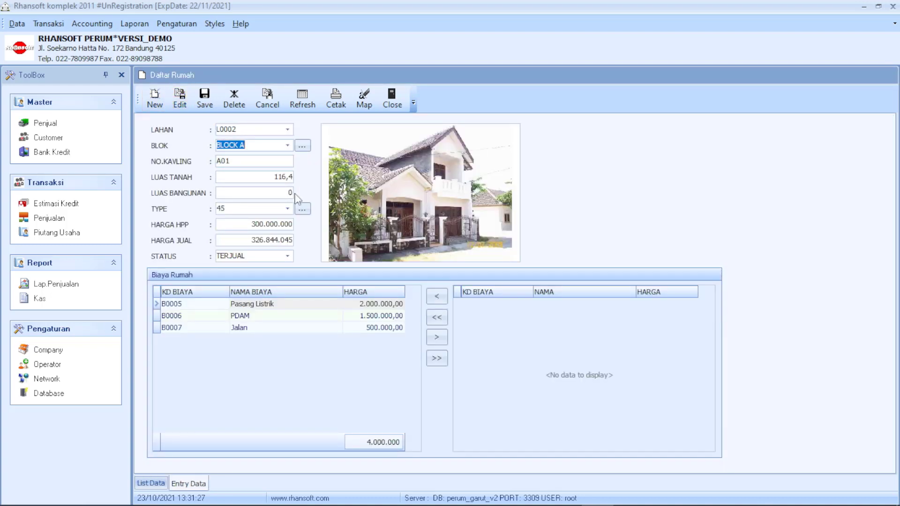
Assign lot L0001 to the house, reviewing the available lots.
{"action": "left_click", "coordinate": [287, 129]}
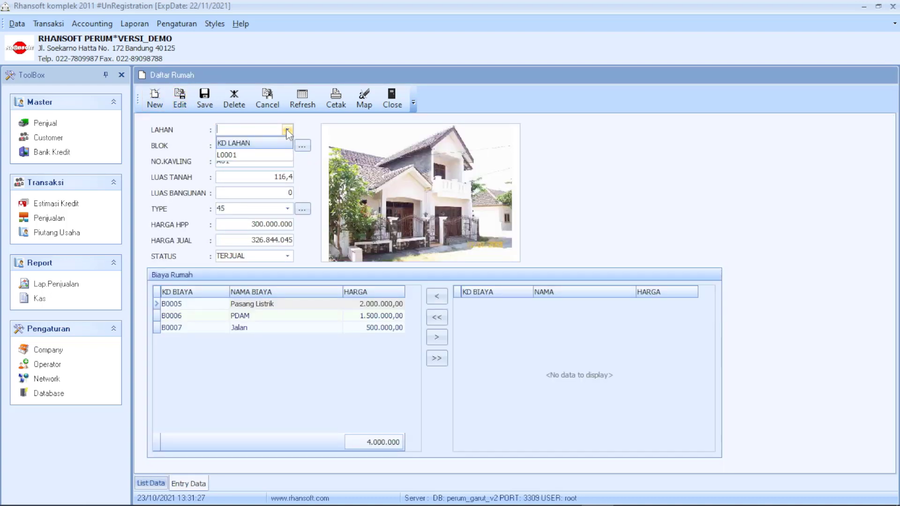
{"action": "left_click", "coordinate": [288, 130]}
{"action": "left_click", "coordinate": [288, 129]}
{"action": "left_click", "coordinate": [286, 157]}
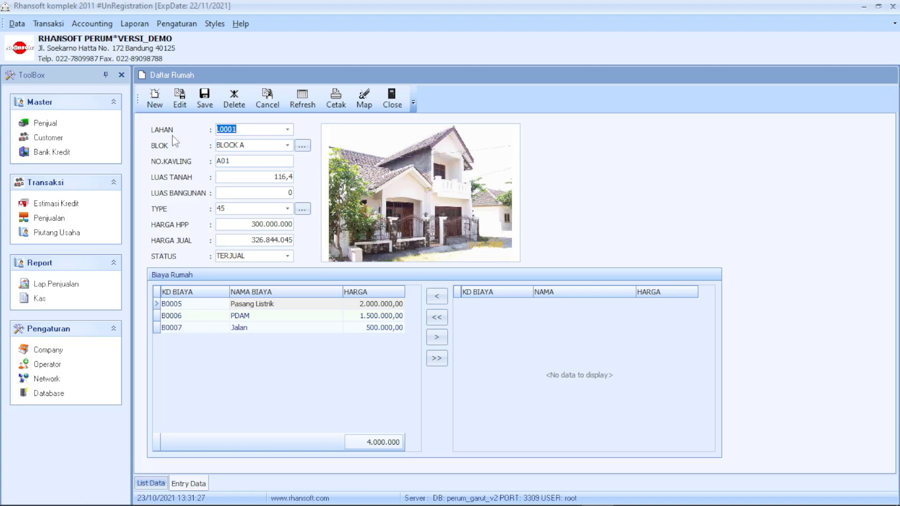
{"action": "left_click", "coordinate": [287, 130]}
{"action": "left_click", "coordinate": [287, 130]}
{"action": "left_click", "coordinate": [287, 131]}
{"action": "left_click", "coordinate": [16, 25]}
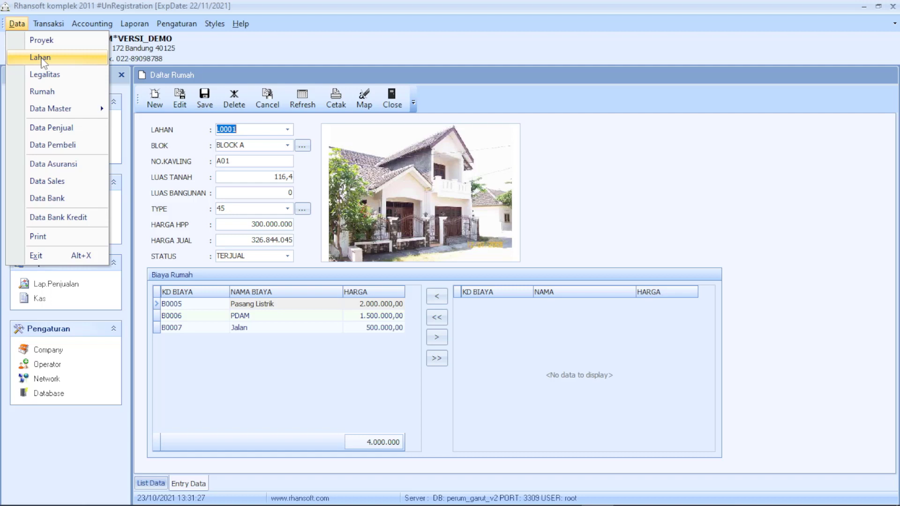
{"action": "left_click", "coordinate": [172, 142]}
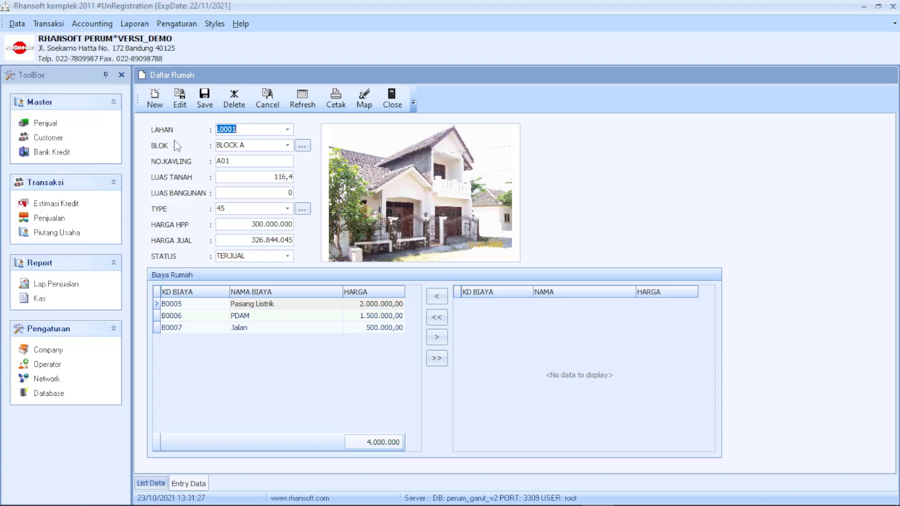
Keep BLOCK A as the house's block and confirm lot L0001 with lot number A01.
{"action": "left_click", "coordinate": [288, 145]}
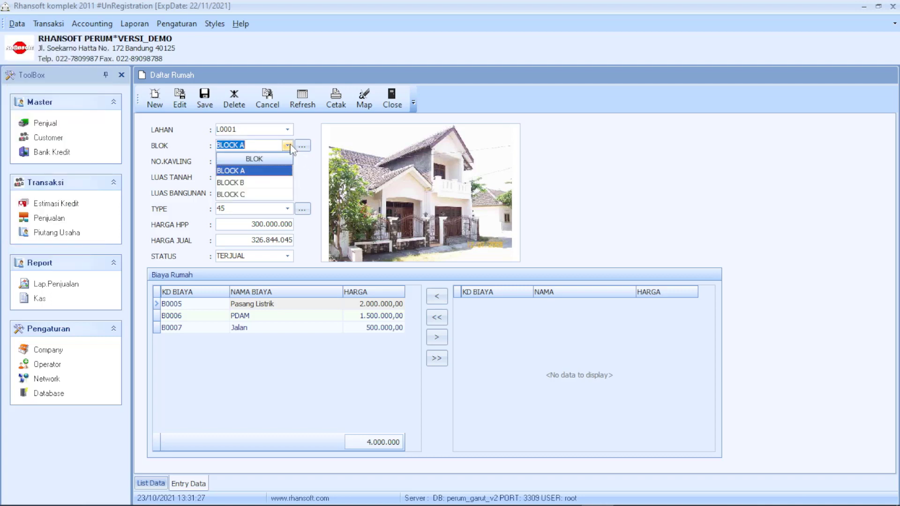
{"action": "left_click", "coordinate": [288, 144]}
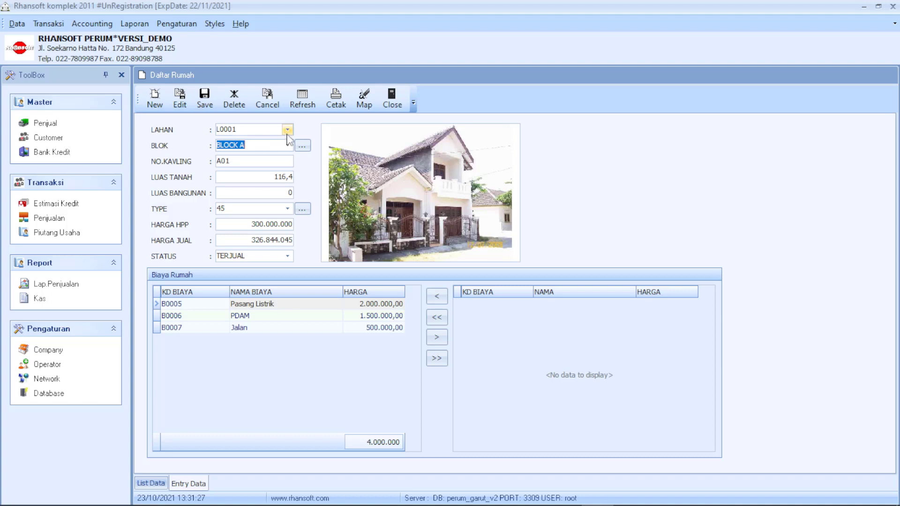
{"action": "left_click", "coordinate": [288, 130]}
{"action": "left_click", "coordinate": [289, 130]}
{"action": "left_click", "coordinate": [287, 146]}
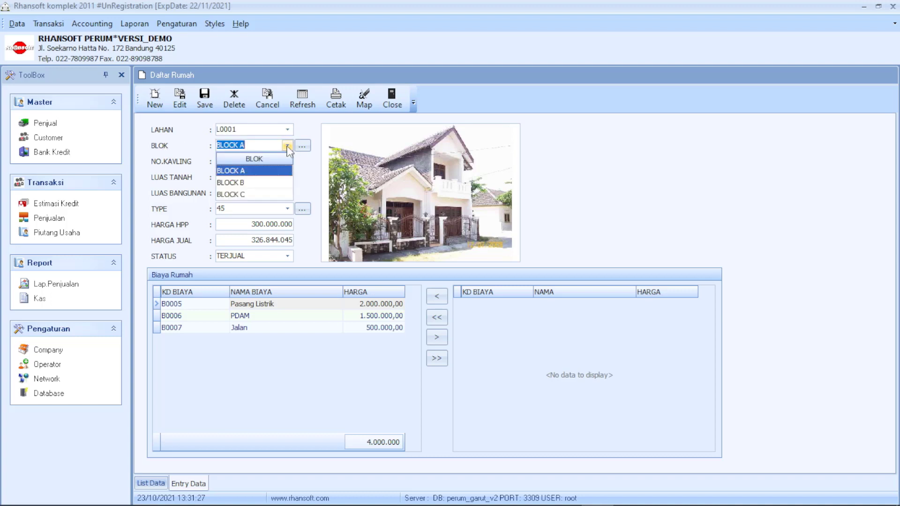
{"action": "left_click", "coordinate": [288, 148]}
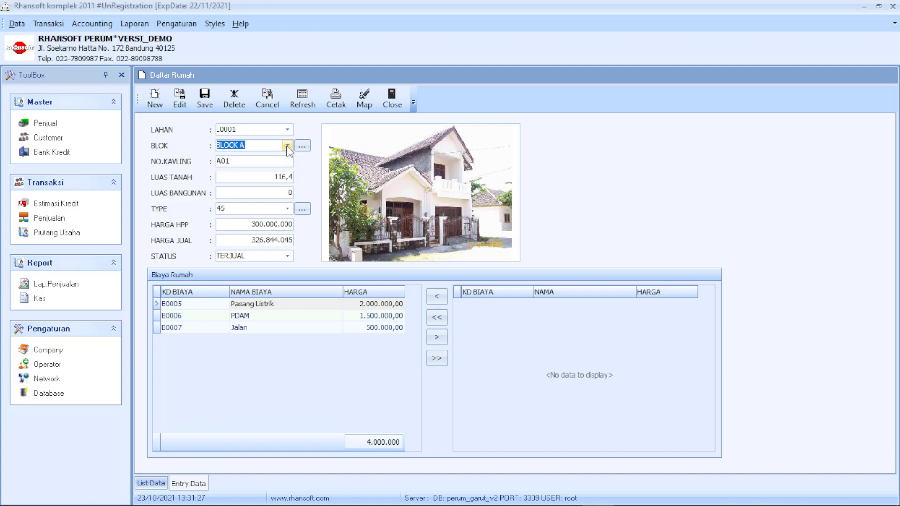
{"action": "left_click", "coordinate": [243, 161]}
Review the HARGA HPP cost price and the PDAM and Jalan fee entries.
{"action": "left_click", "coordinate": [244, 240]}
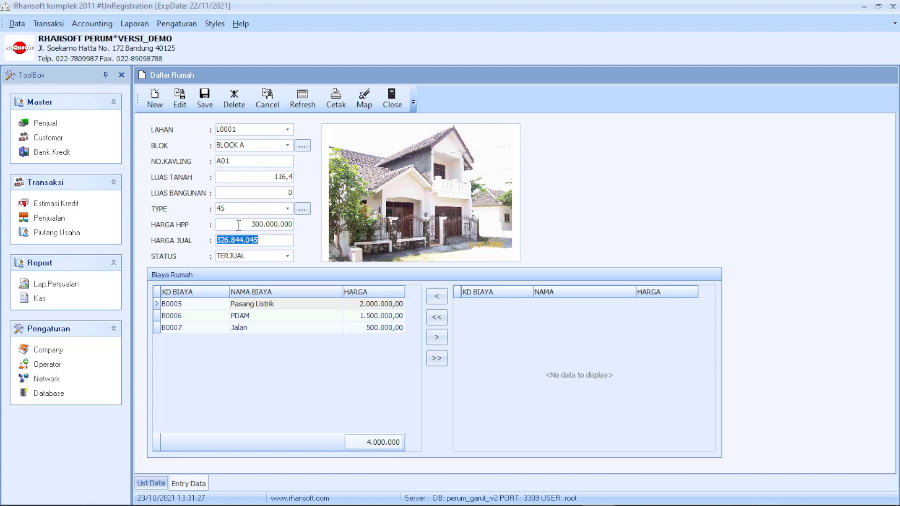
{"action": "left_click", "coordinate": [238, 225]}
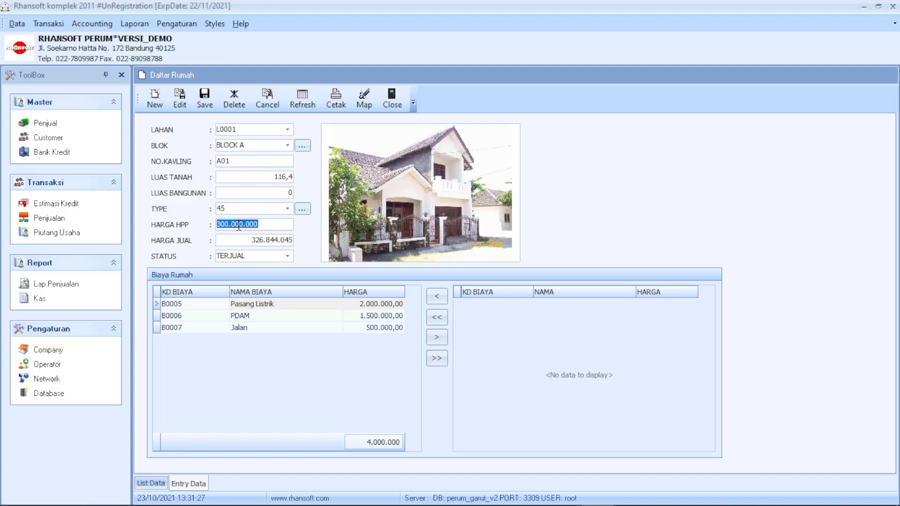
{"action": "left_click", "coordinate": [282, 319]}
{"action": "left_click", "coordinate": [287, 307]}
{"action": "left_click", "coordinate": [295, 316]}
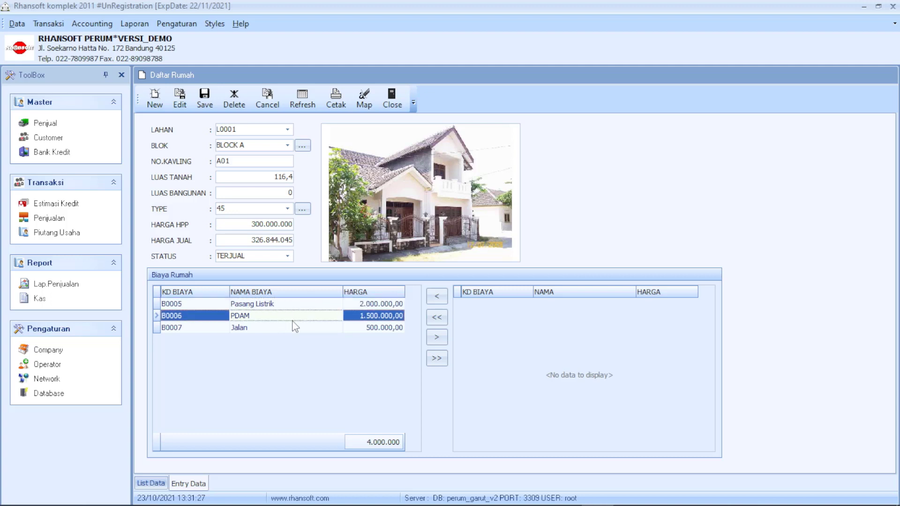
{"action": "left_click", "coordinate": [289, 328]}
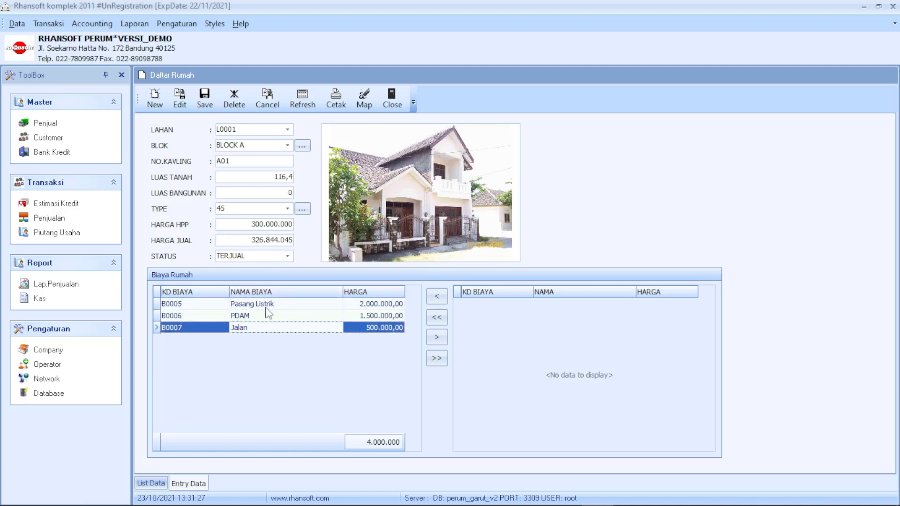
{"action": "left_click", "coordinate": [266, 307]}
{"action": "left_click", "coordinate": [261, 315]}
{"action": "left_click", "coordinate": [258, 328]}
{"action": "left_click", "coordinate": [273, 305]}
{"action": "left_click", "coordinate": [271, 316]}
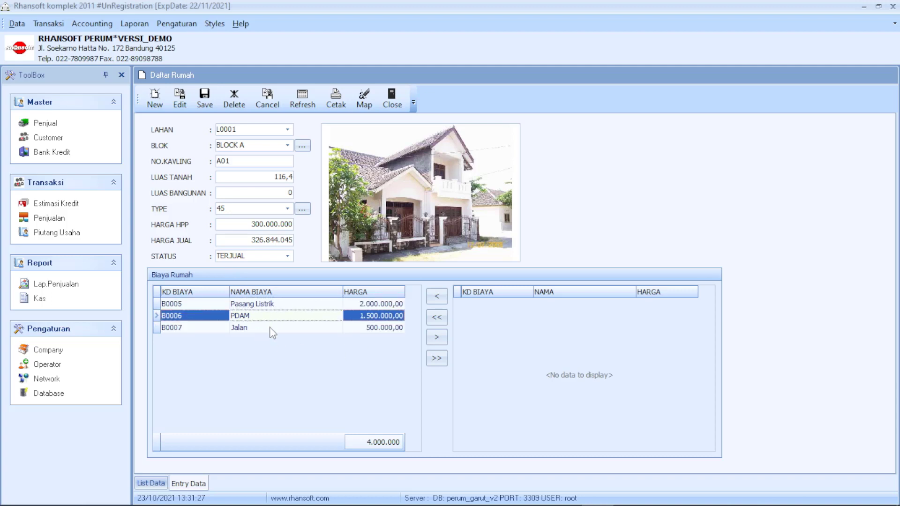
{"action": "left_click", "coordinate": [270, 327]}
{"action": "left_click", "coordinate": [284, 307]}
{"action": "left_click", "coordinate": [268, 318]}
{"action": "left_click", "coordinate": [346, 331]}
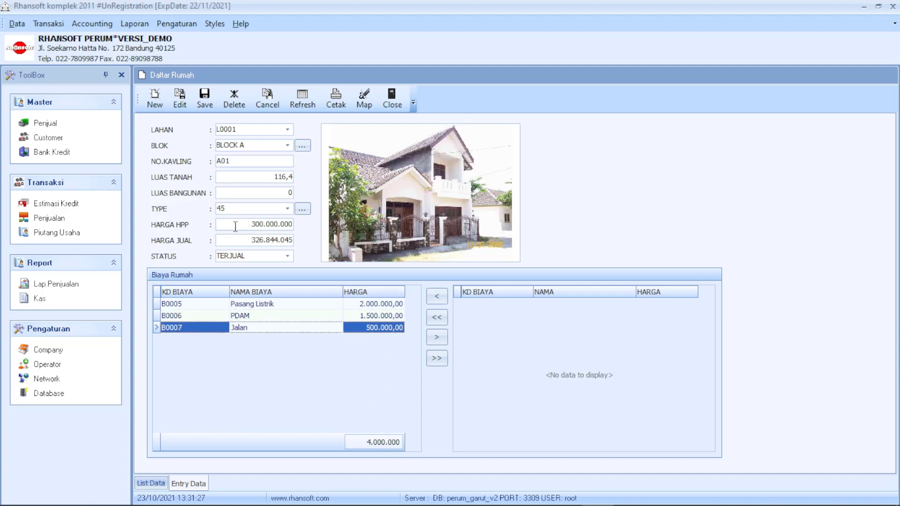
Check the Pasang Listrik, PDAM and Jalan fee rows and save house A01.
{"action": "left_click", "coordinate": [236, 226]}
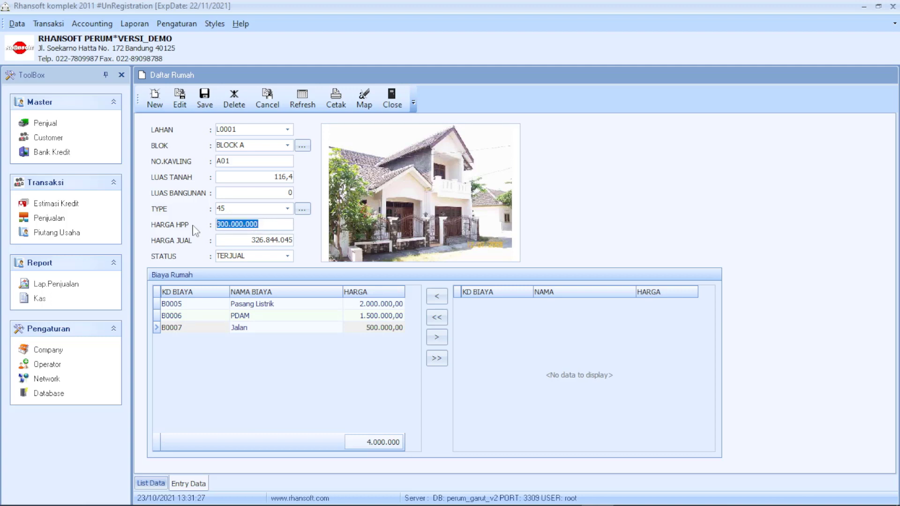
{"action": "left_click", "coordinate": [321, 307]}
{"action": "left_click", "coordinate": [309, 317]}
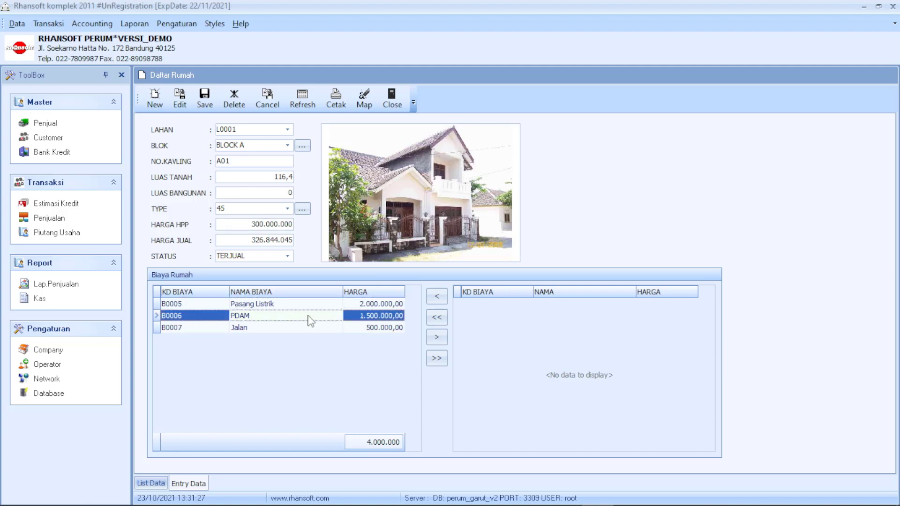
{"action": "left_click", "coordinate": [297, 328]}
{"action": "left_click", "coordinate": [300, 317]}
{"action": "left_click", "coordinate": [302, 308]}
{"action": "left_click", "coordinate": [297, 318]}
{"action": "left_click", "coordinate": [293, 329]}
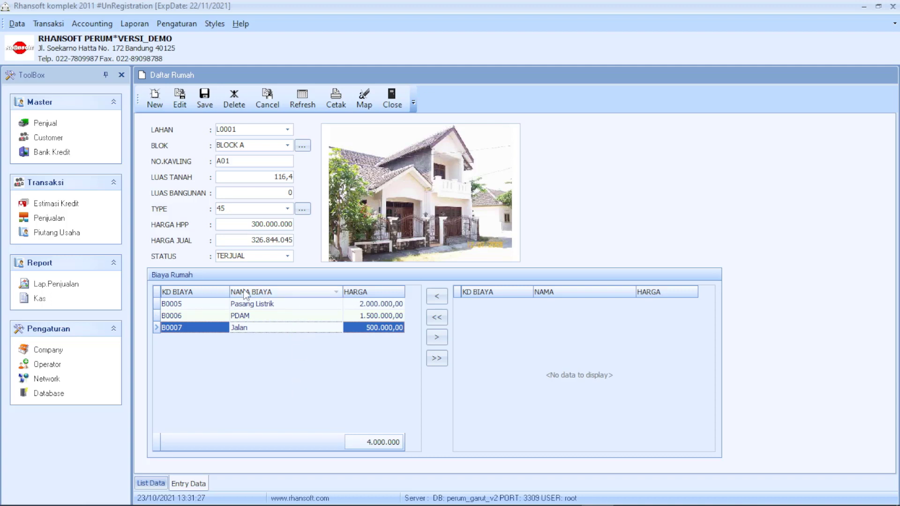
{"action": "left_click", "coordinate": [207, 100]}
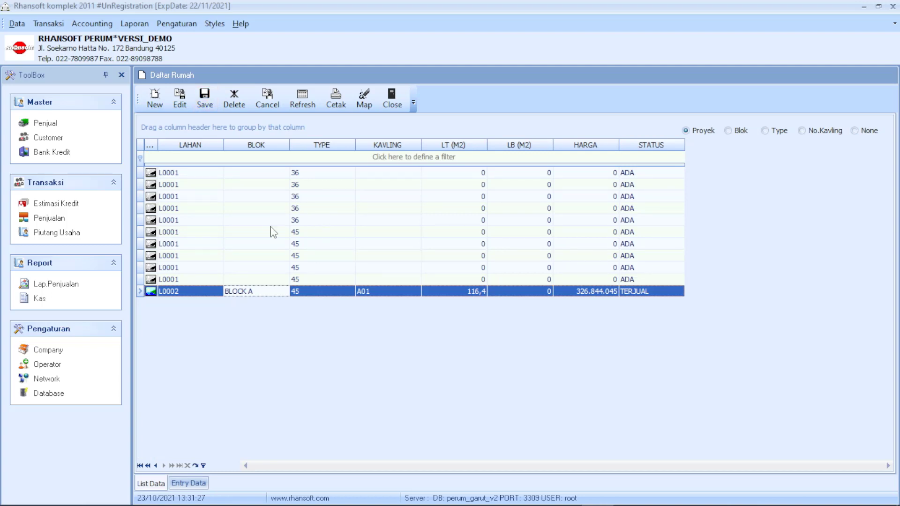
{"action": "left_click", "coordinate": [265, 280]}
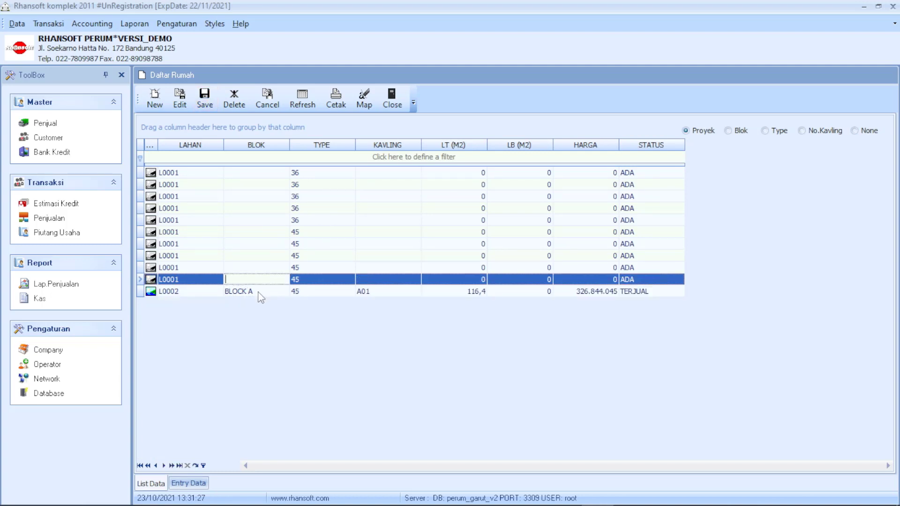
{"action": "left_click", "coordinate": [257, 293]}
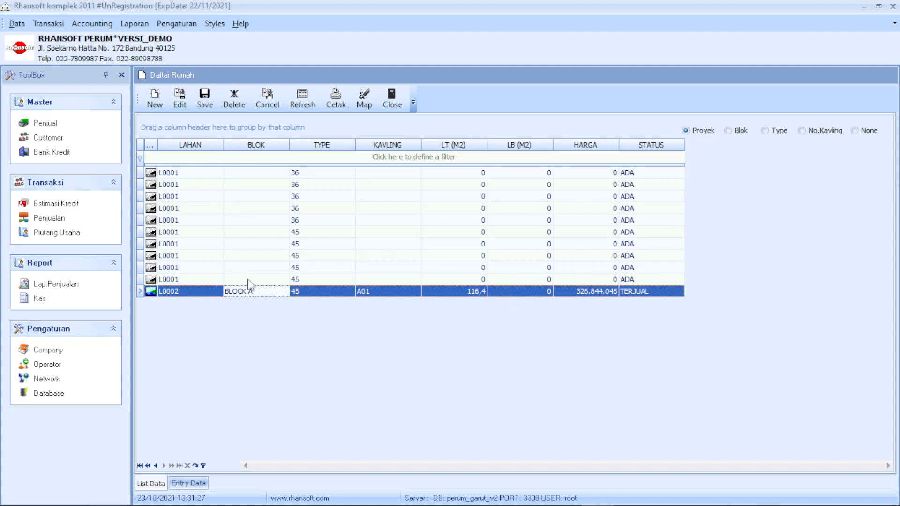
{"action": "left_click", "coordinate": [250, 281]}
{"action": "left_click", "coordinate": [249, 290]}
{"action": "left_click", "coordinate": [202, 159]}
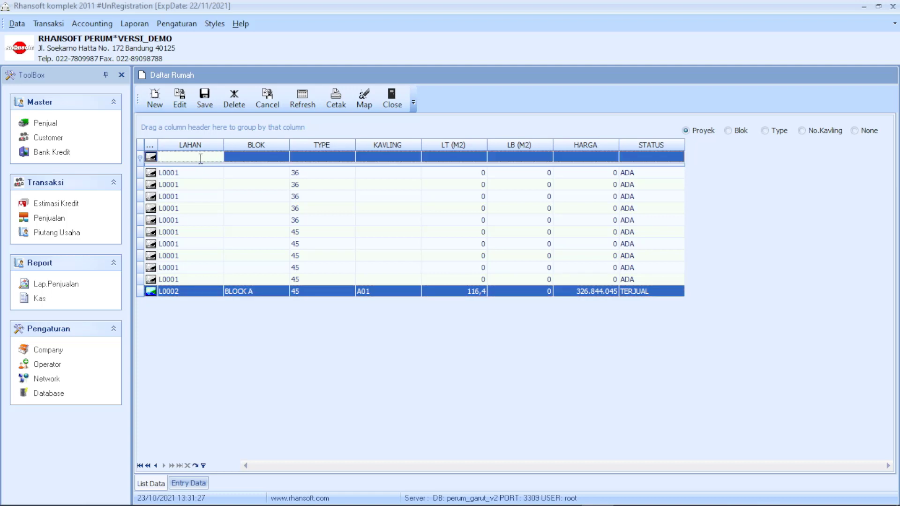
{"action": "type", "text": "L001"}
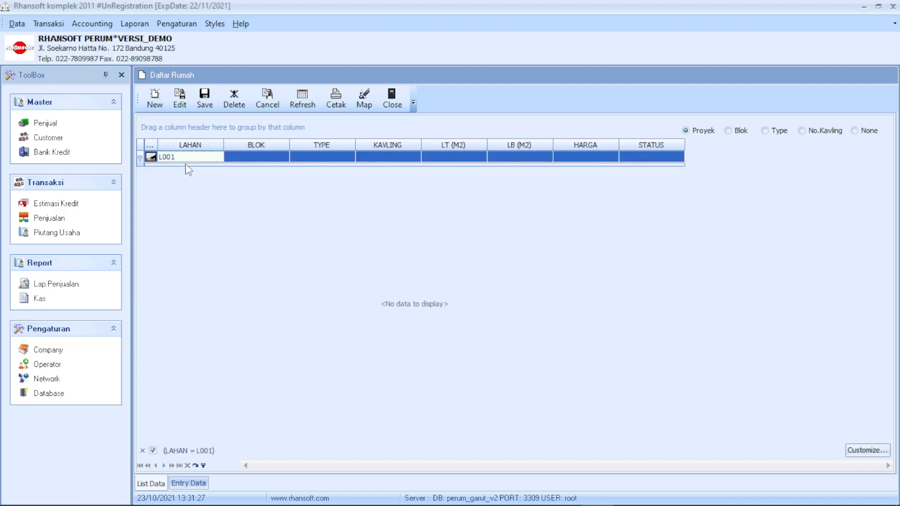
{"action": "double_click", "coordinate": [196, 158]}
{"action": "left_click", "coordinate": [198, 157]}
{"action": "double_click", "coordinate": [197, 157]}
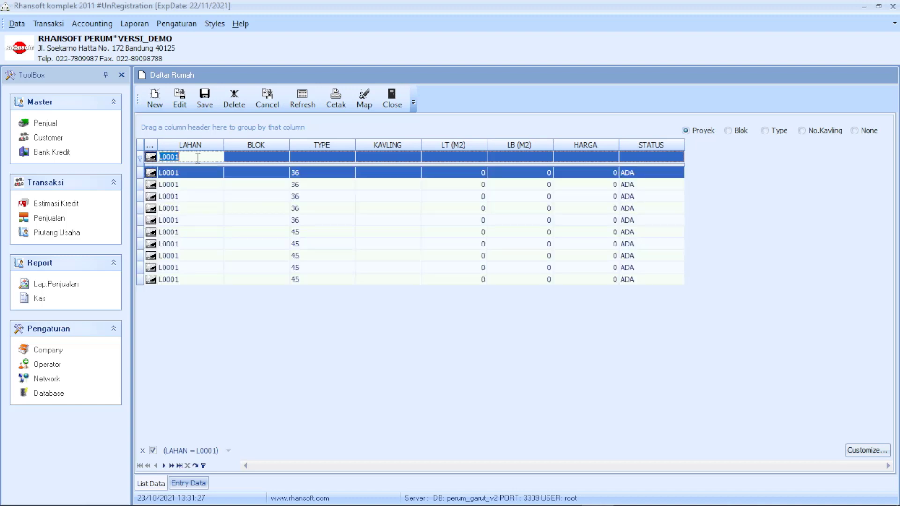
{"action": "key", "text": "BackSpace"}
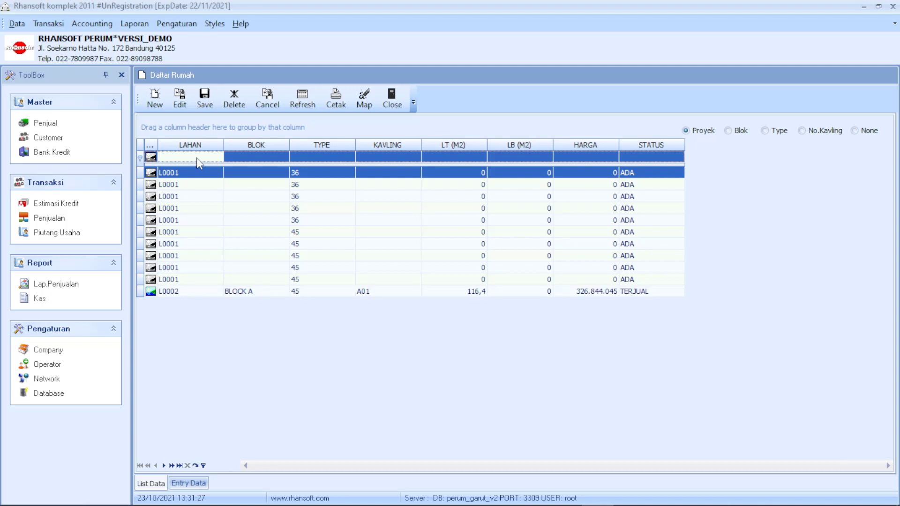
{"action": "left_click", "coordinate": [270, 159]}
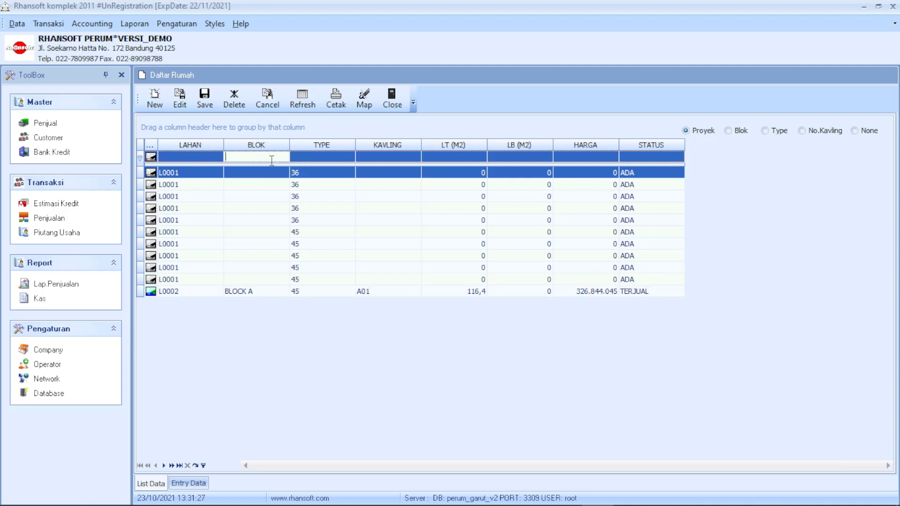
{"action": "left_click", "coordinate": [206, 156]}
{"action": "left_click", "coordinate": [260, 157]}
{"action": "left_click", "coordinate": [319, 157]}
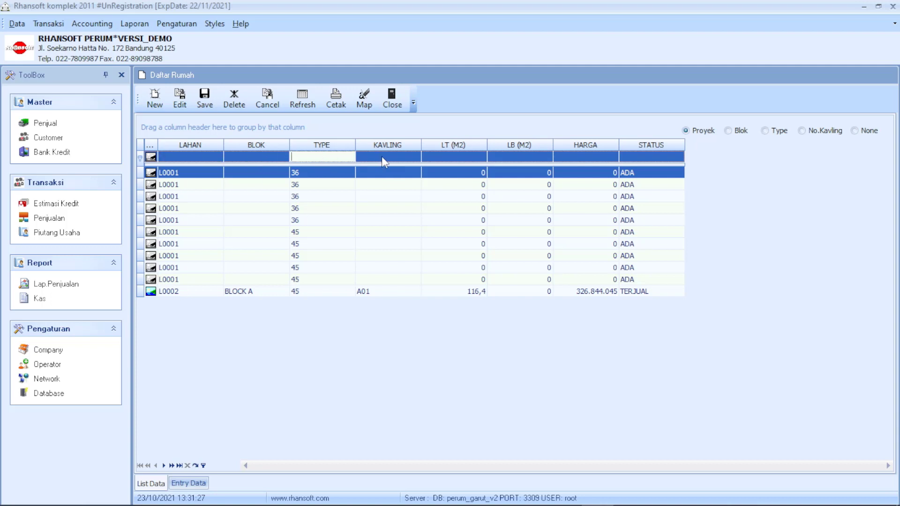
{"action": "left_click", "coordinate": [383, 157]}
{"action": "left_click", "coordinate": [461, 157]}
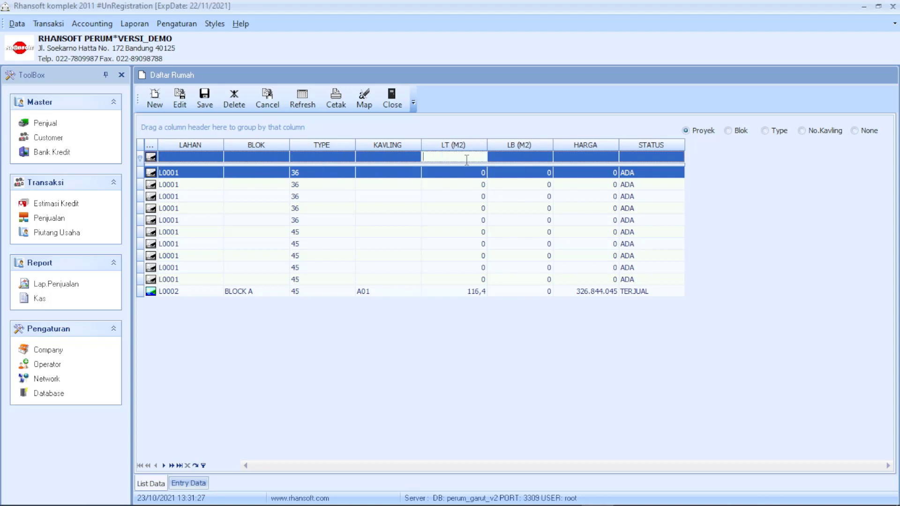
{"action": "left_click", "coordinate": [523, 157]}
{"action": "left_click", "coordinate": [587, 157]}
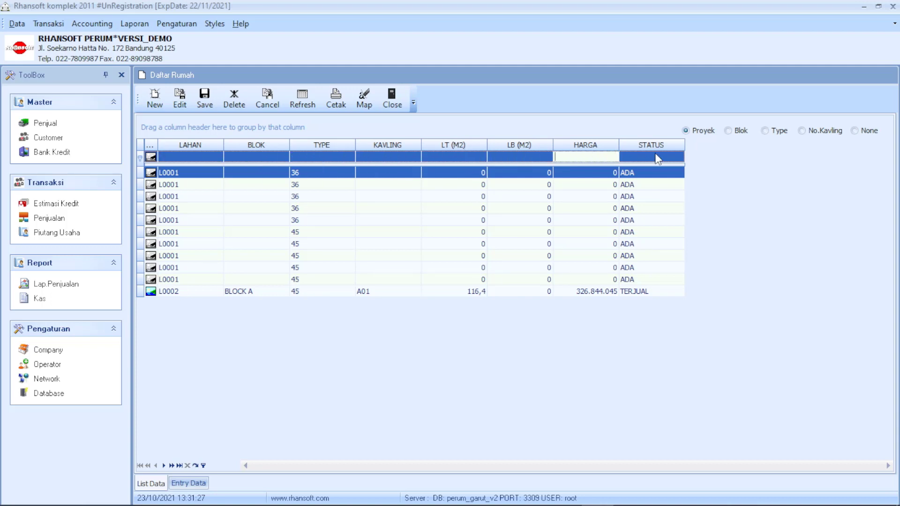
{"action": "left_click", "coordinate": [642, 157]}
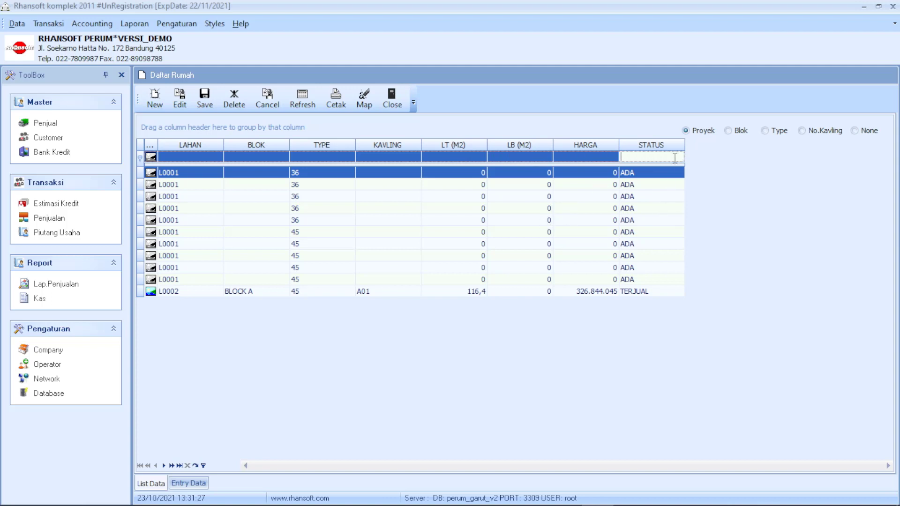
{"action": "type", "text": "ADA"}
{"action": "key", "text": "Down"}
{"action": "key", "text": "Down"}
{"action": "key", "text": "Down"}
{"action": "key", "text": "Down"}
{"action": "key", "text": "Down"}
{"action": "key", "text": "Down"}
{"action": "key", "text": "Down"}
{"action": "key", "text": "Down"}
{"action": "key", "text": "Down"}
{"action": "key", "text": "Down"}
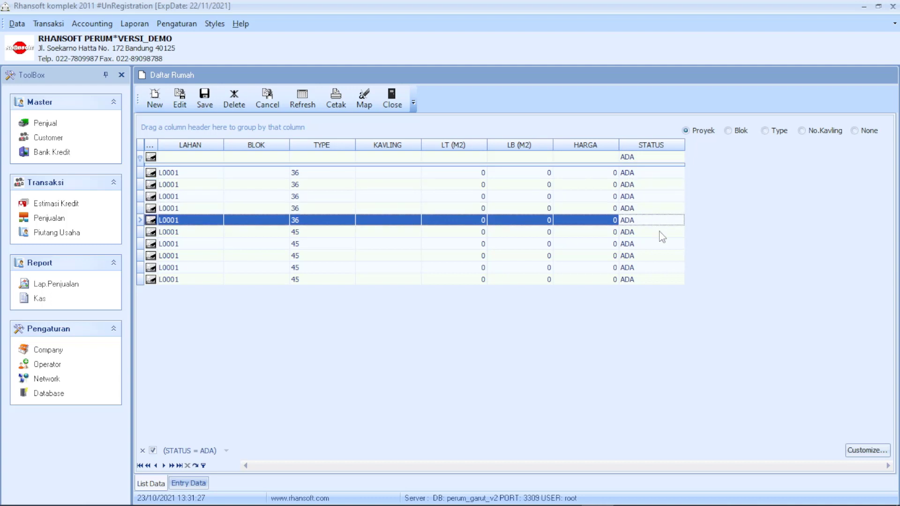
{"action": "left_click", "coordinate": [660, 156]}
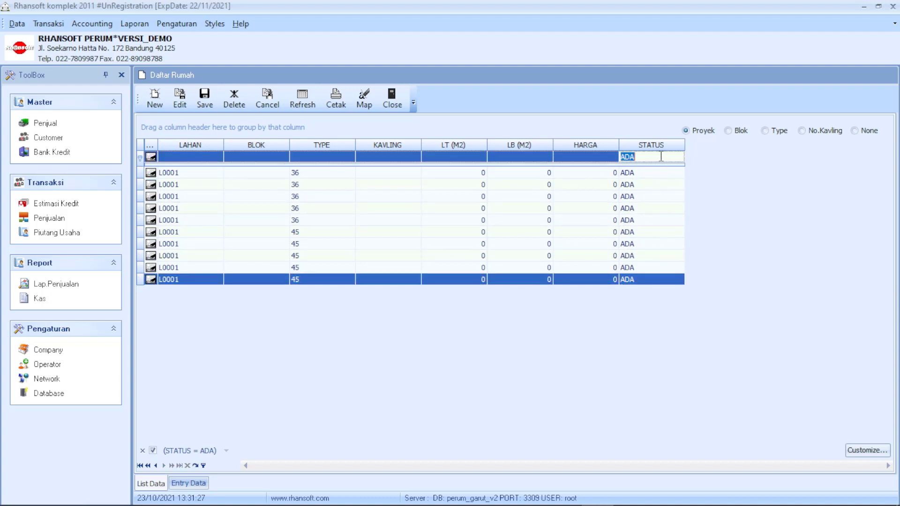
{"action": "key", "text": "BackSpace"}
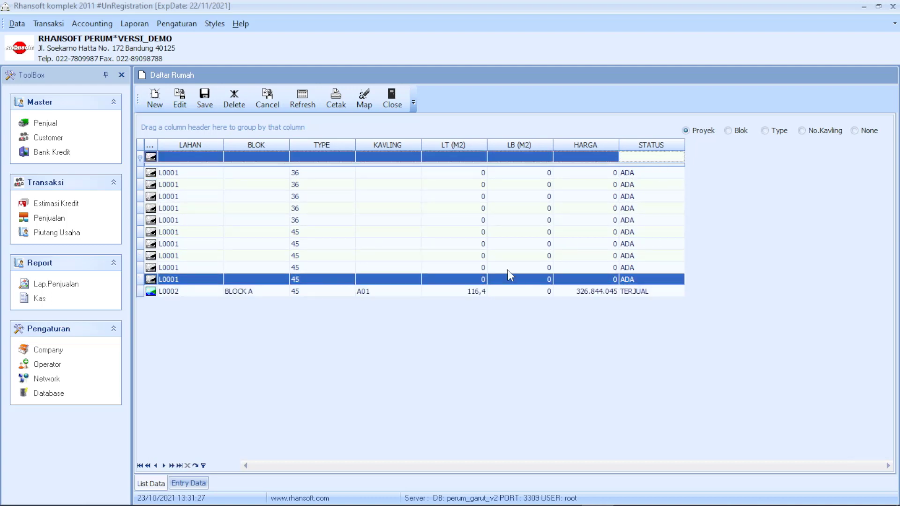
{"action": "left_click", "coordinate": [398, 293]}
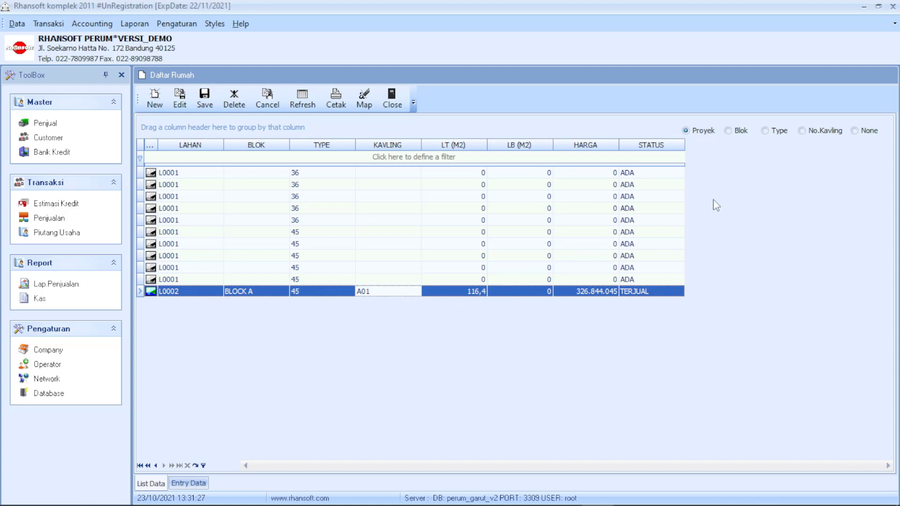
Close the house list and open the Data Pembeli buyer list.
{"action": "left_click", "coordinate": [392, 99]}
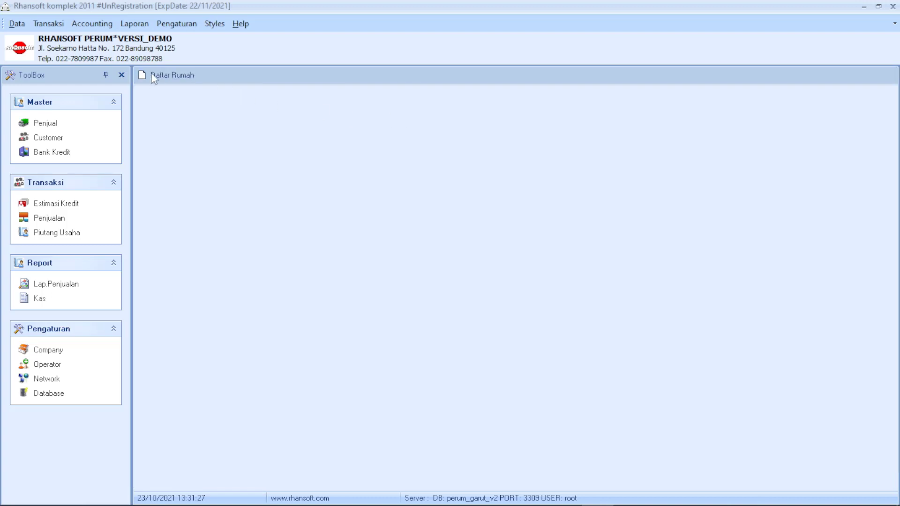
{"action": "left_click", "coordinate": [15, 24]}
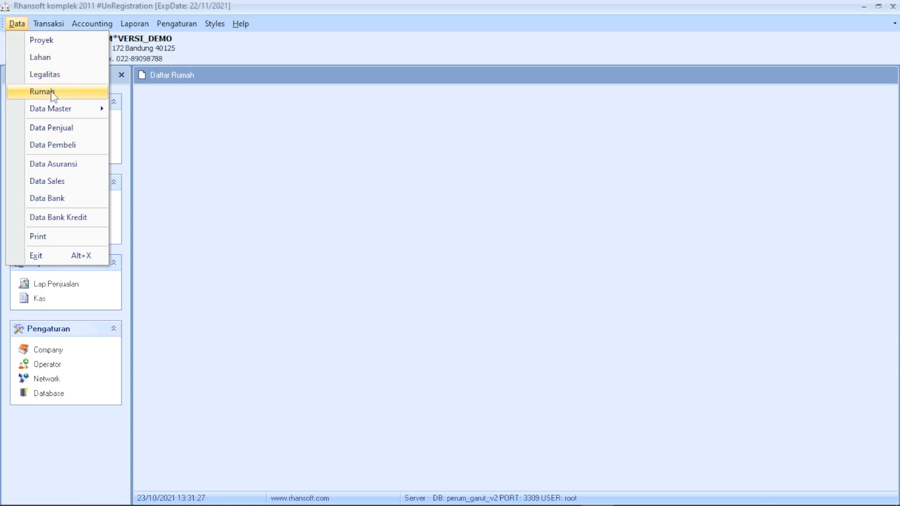
{"action": "mouse_move", "coordinate": [56, 109]}
{"action": "left_click", "coordinate": [35, 145]}
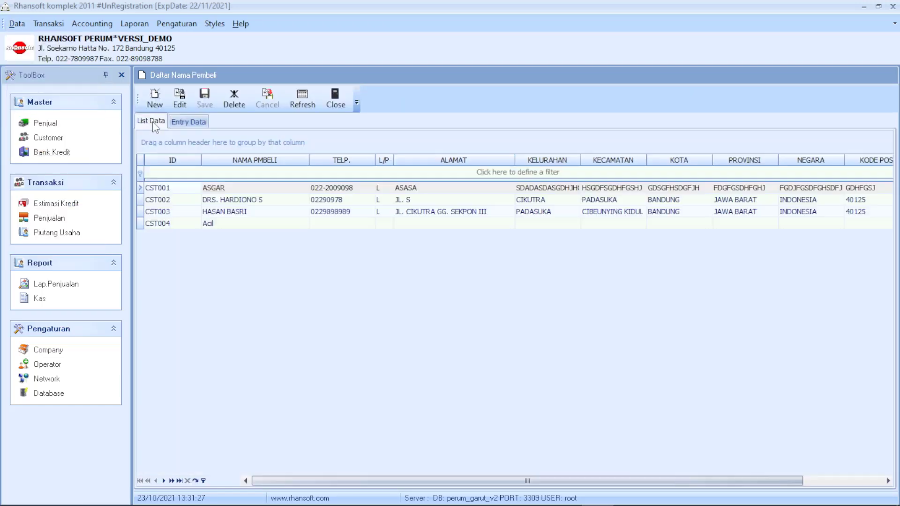
Review the newest and second buyers' full details, then close the buyer list.
{"action": "double_click", "coordinate": [245, 214]}
{"action": "double_click", "coordinate": [244, 224]}
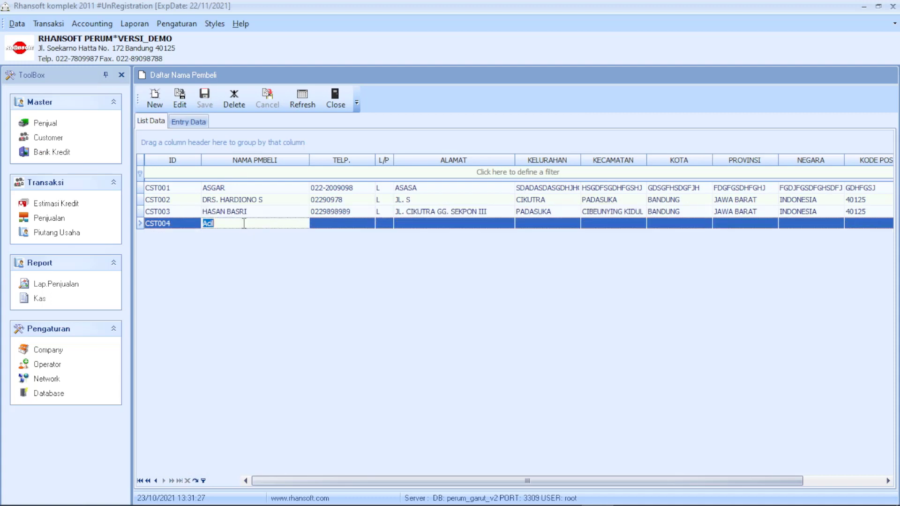
{"action": "left_click", "coordinate": [188, 121]}
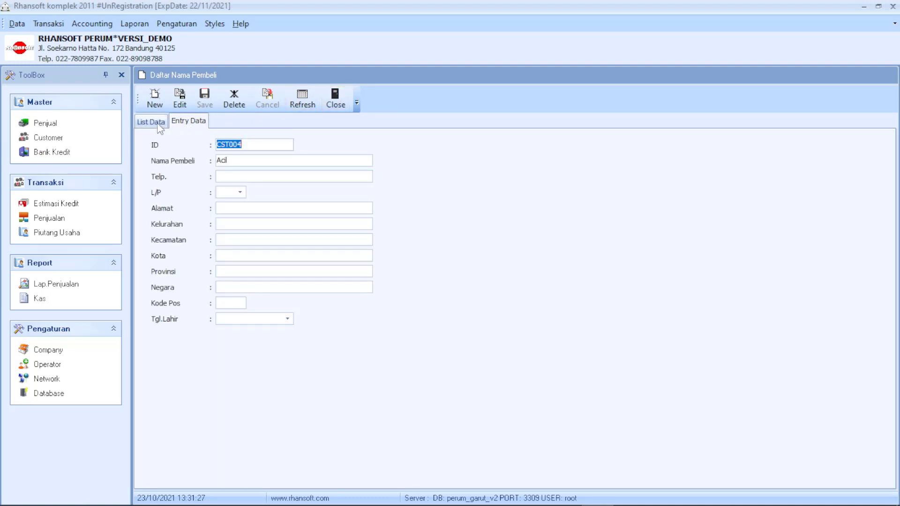
{"action": "left_click", "coordinate": [158, 124]}
{"action": "double_click", "coordinate": [238, 200]}
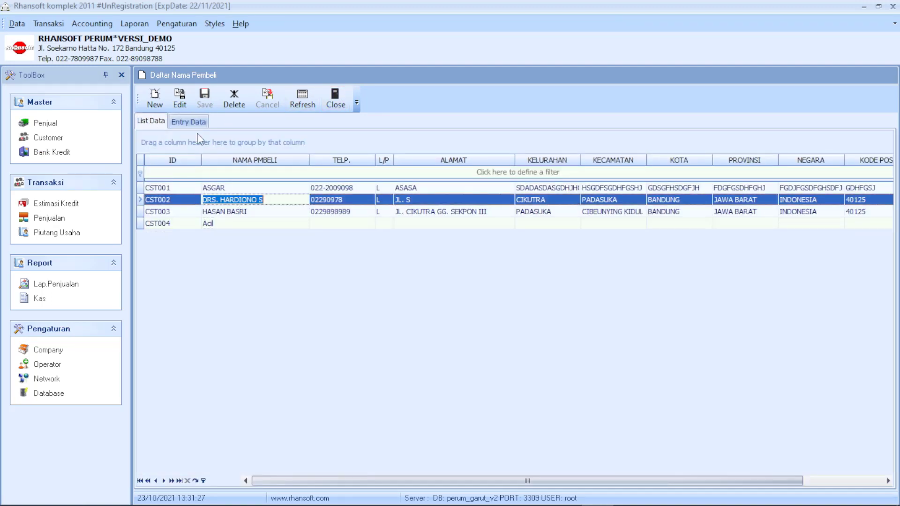
{"action": "left_click", "coordinate": [189, 121]}
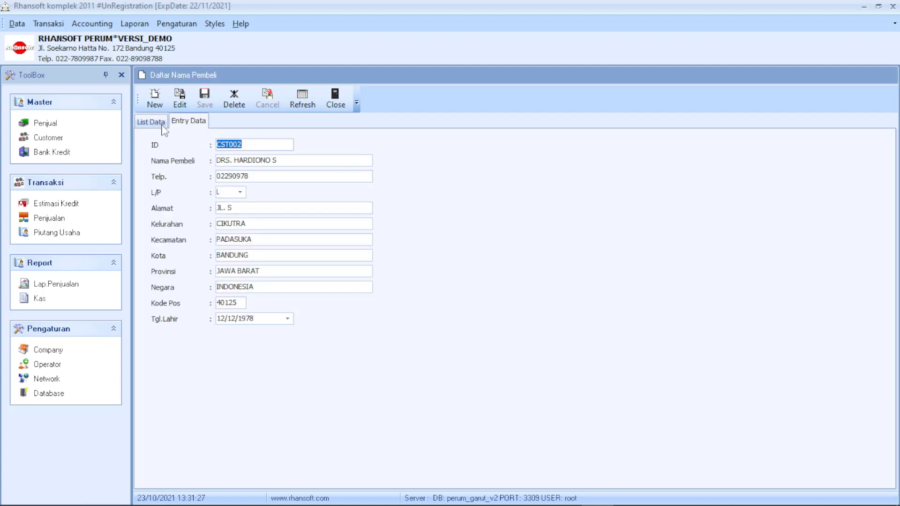
{"action": "left_click", "coordinate": [159, 122]}
{"action": "left_click", "coordinate": [335, 98]}
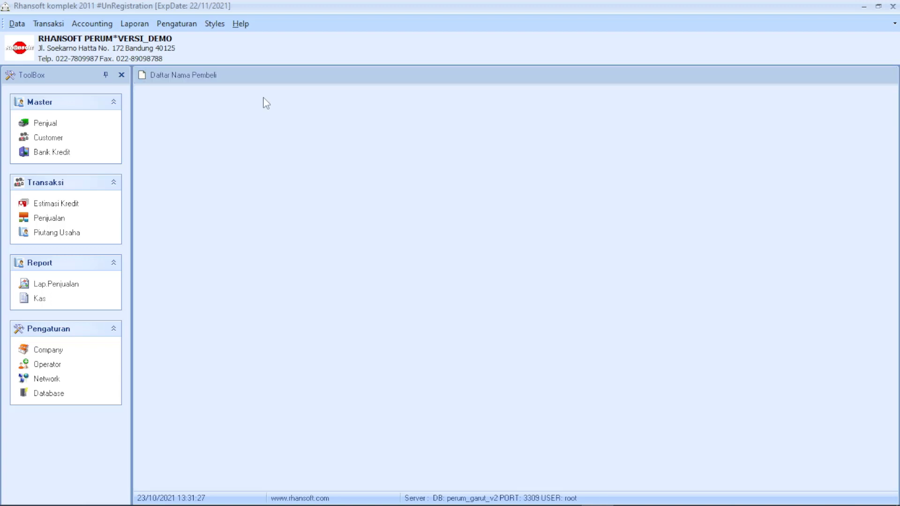
Look over the JIWA and BANGUNAN insurance types, then close the insurance list.
{"action": "left_click", "coordinate": [23, 25]}
{"action": "left_click", "coordinate": [84, 164]}
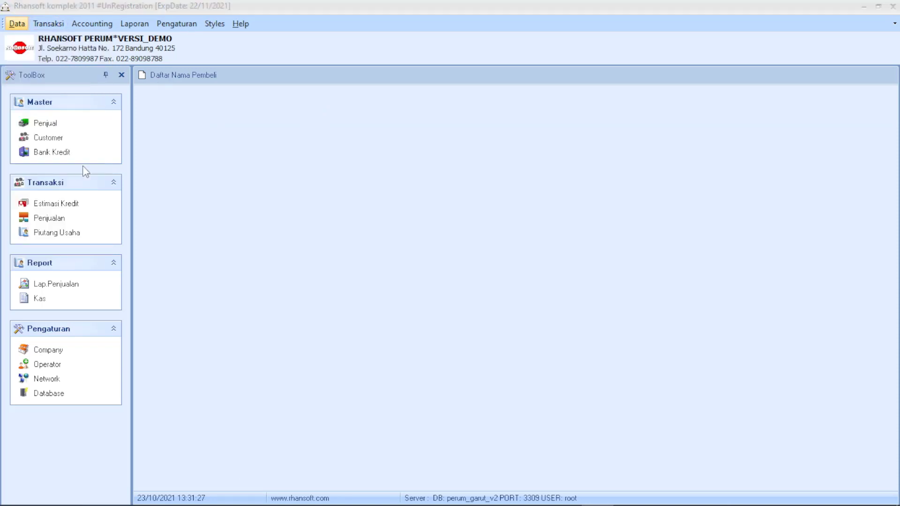
{"action": "left_click", "coordinate": [388, 174]}
{"action": "left_click", "coordinate": [397, 161]}
{"action": "left_click", "coordinate": [394, 173]}
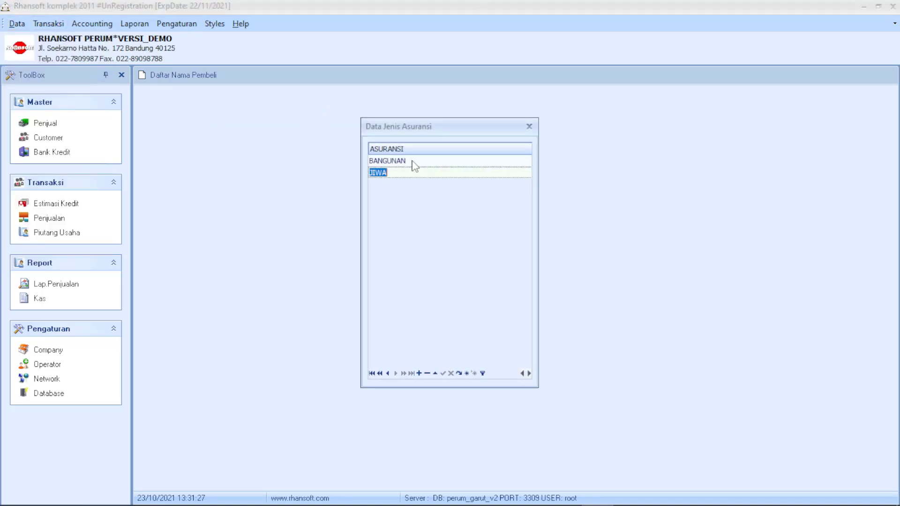
{"action": "left_click", "coordinate": [415, 161]}
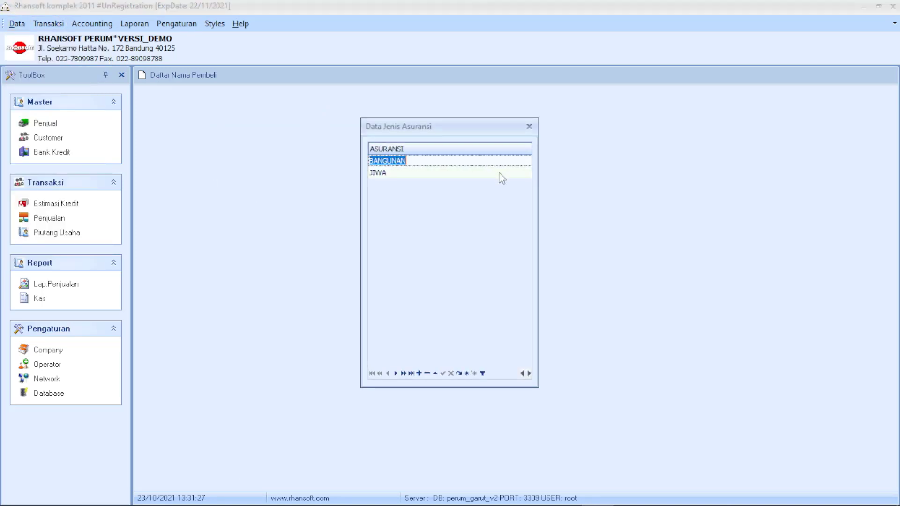
{"action": "left_click", "coordinate": [530, 125]}
Open the empty Data Sales list, glance at its entry form, and close it.
{"action": "left_click", "coordinate": [17, 23]}
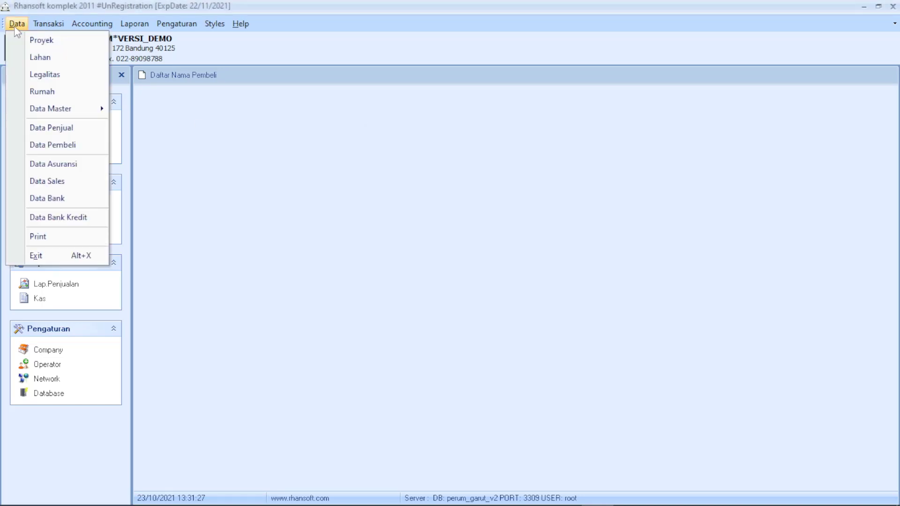
{"action": "left_click", "coordinate": [72, 181]}
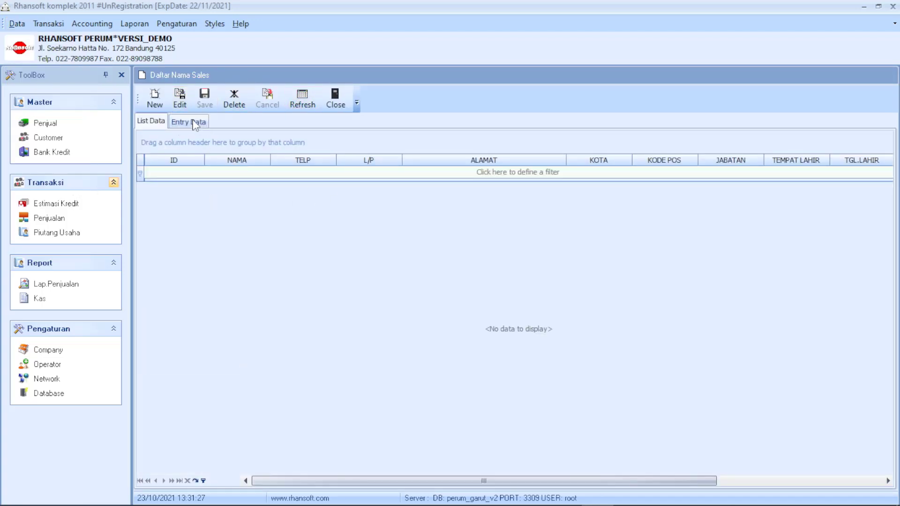
{"action": "left_click", "coordinate": [188, 122]}
{"action": "left_click", "coordinate": [155, 123]}
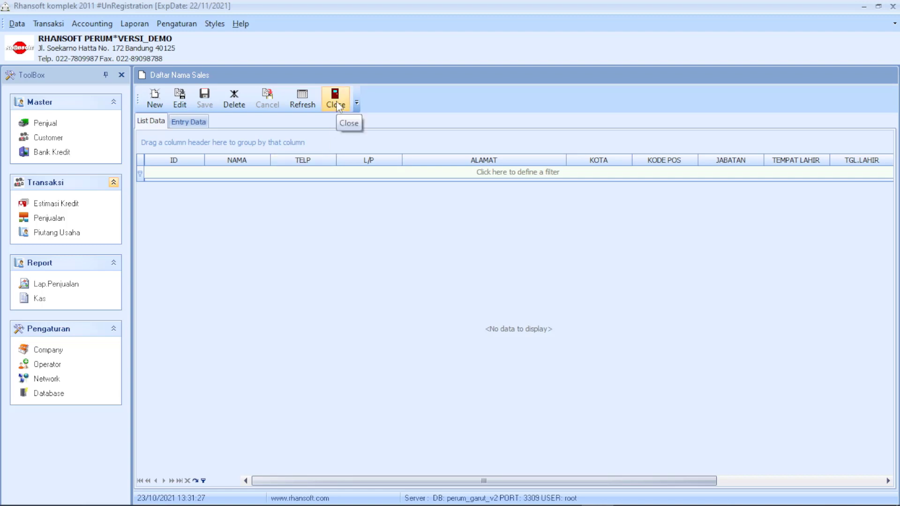
{"action": "left_click", "coordinate": [336, 104]}
Open the Data Bank list and look over the BCA and MANDIRI entries.
{"action": "left_click", "coordinate": [17, 24]}
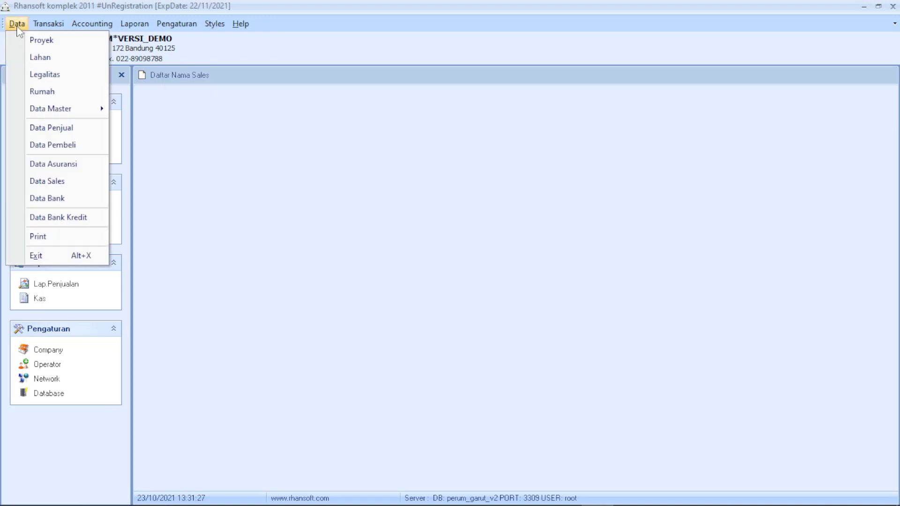
{"action": "left_click", "coordinate": [71, 198]}
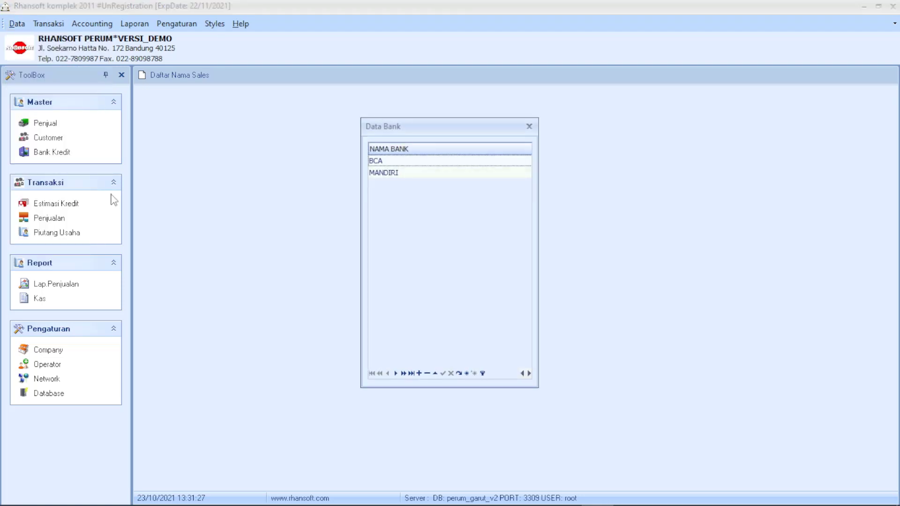
{"action": "left_click", "coordinate": [385, 171]}
{"action": "left_click", "coordinate": [479, 164]}
{"action": "left_click", "coordinate": [479, 172]}
{"action": "left_click", "coordinate": [475, 192]}
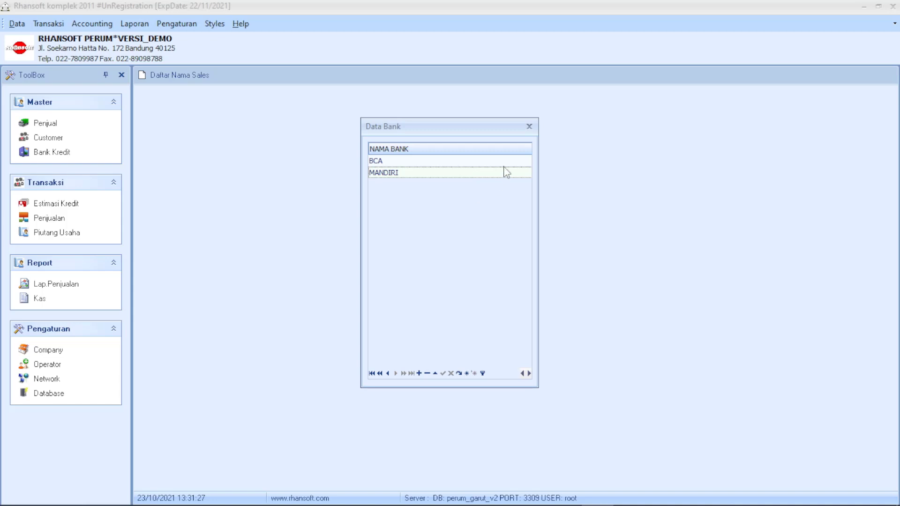
{"action": "left_click", "coordinate": [486, 163]}
{"action": "left_click", "coordinate": [479, 171]}
Insert a new bank row named BTN and close the bank list.
{"action": "left_click", "coordinate": [420, 374]}
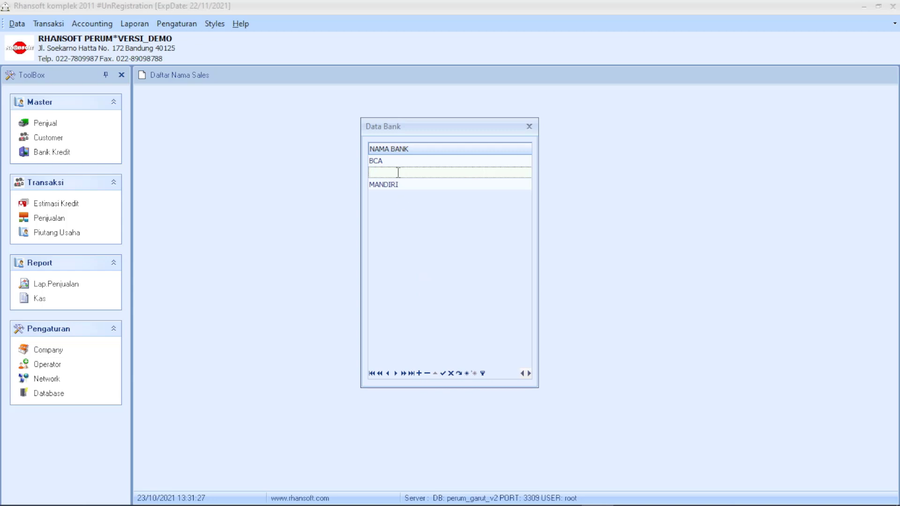
{"action": "type", "text": "BTN"}
{"action": "left_click", "coordinate": [410, 185]}
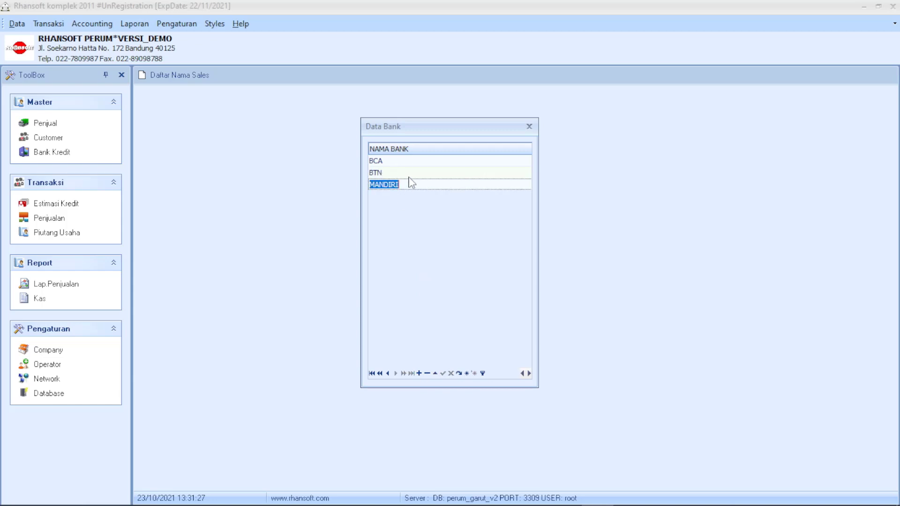
{"action": "left_click", "coordinate": [415, 161]}
{"action": "left_click", "coordinate": [529, 127]}
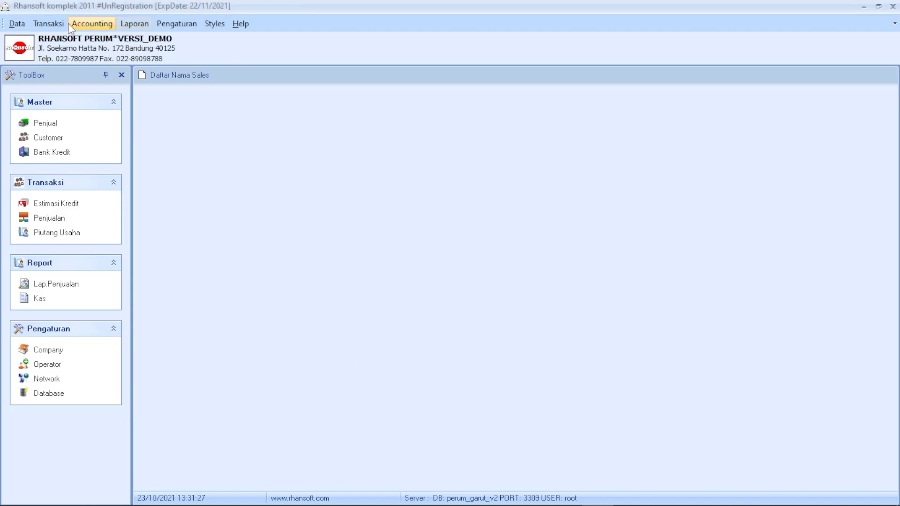
Open Data Bank Kredit and start editing the LIS001 CIMB NIAGA record.
{"action": "left_click", "coordinate": [16, 23]}
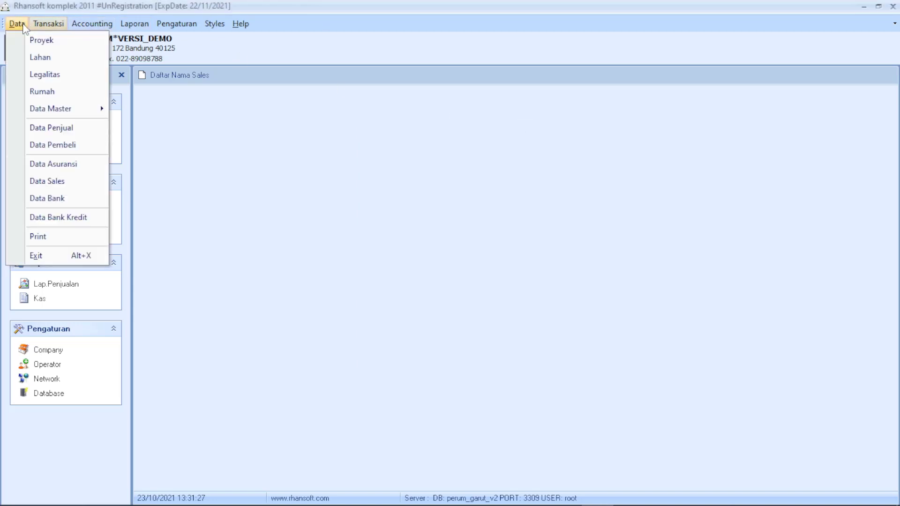
{"action": "left_click", "coordinate": [84, 218]}
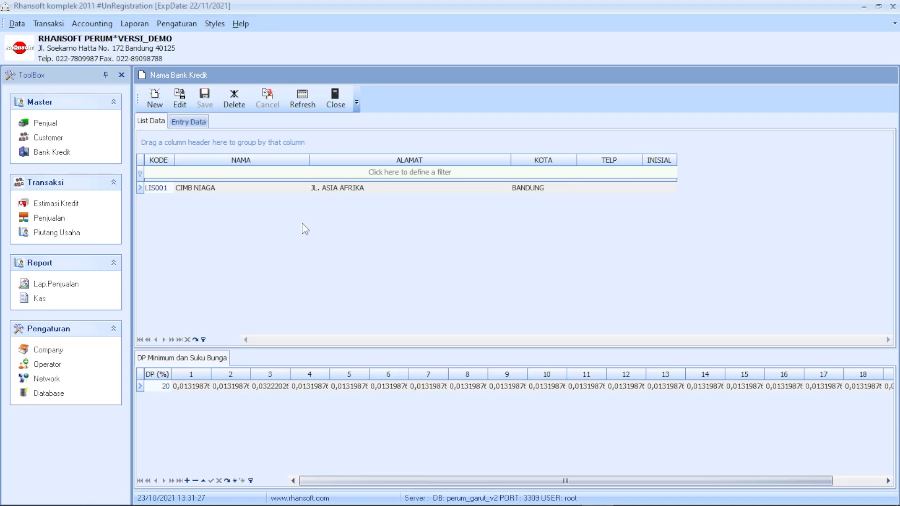
{"action": "left_click", "coordinate": [227, 189]}
{"action": "left_click", "coordinate": [328, 188]}
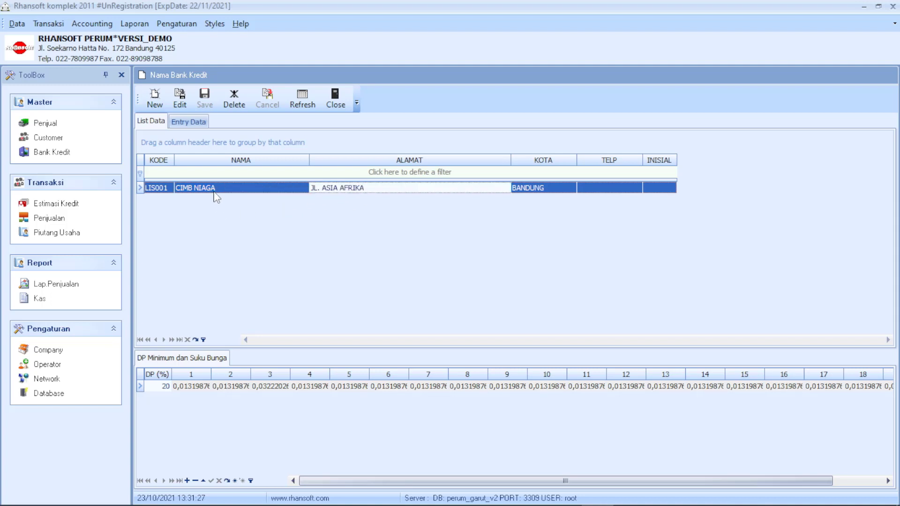
{"action": "left_click", "coordinate": [181, 104]}
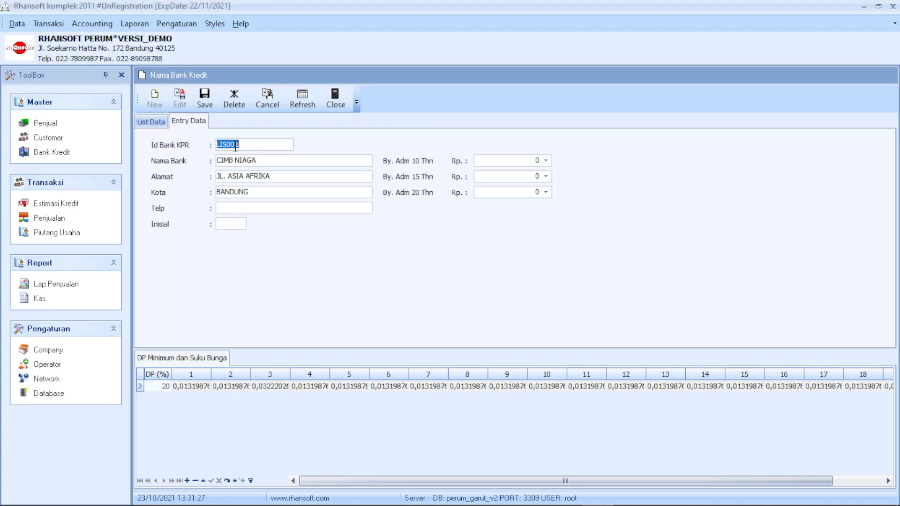
Inspect CIMB NIAGA's city BANDUNG and its 10, 15 and 20-year admin fees.
{"action": "key", "text": "Tab"}
{"action": "left_click", "coordinate": [293, 172]}
{"action": "double_click", "coordinate": [278, 188]}
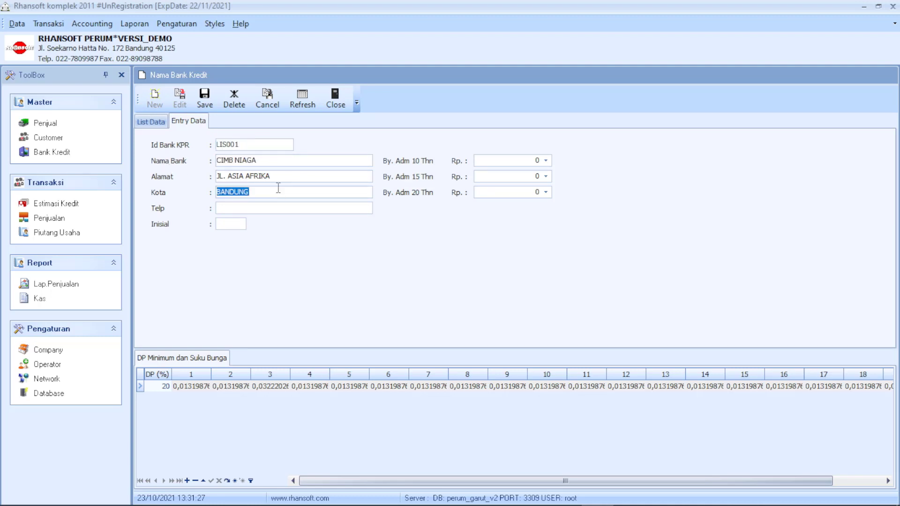
{"action": "left_click", "coordinate": [518, 160]}
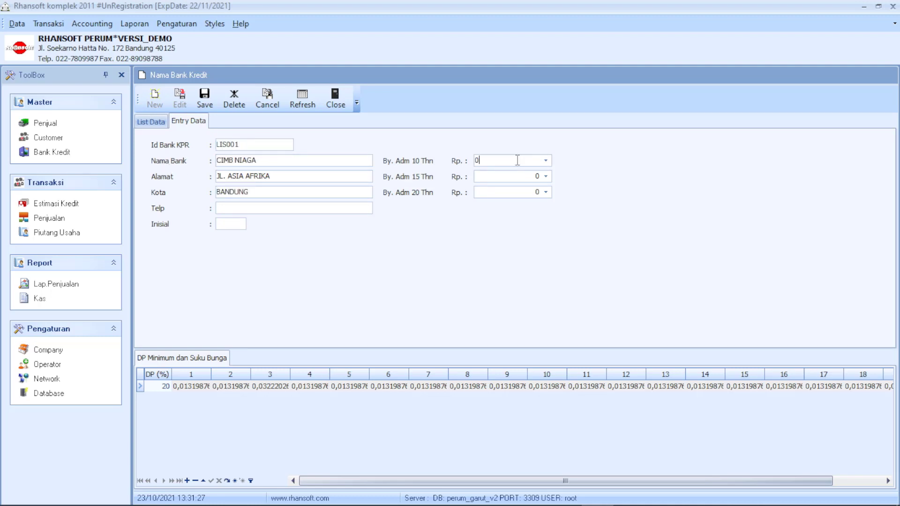
{"action": "left_click_drag", "start_coordinate": [518, 161], "coordinate": [443, 170]}
{"action": "left_click", "coordinate": [546, 161]}
{"action": "left_click", "coordinate": [547, 158]}
{"action": "left_click", "coordinate": [546, 158]}
{"action": "left_click", "coordinate": [547, 158]}
{"action": "left_click", "coordinate": [486, 189]}
{"action": "left_click", "coordinate": [486, 176]}
Check the down-payment and interest rates row, then return to the mortgage bank list.
{"action": "left_click", "coordinate": [494, 162]}
{"action": "left_click", "coordinate": [463, 448]}
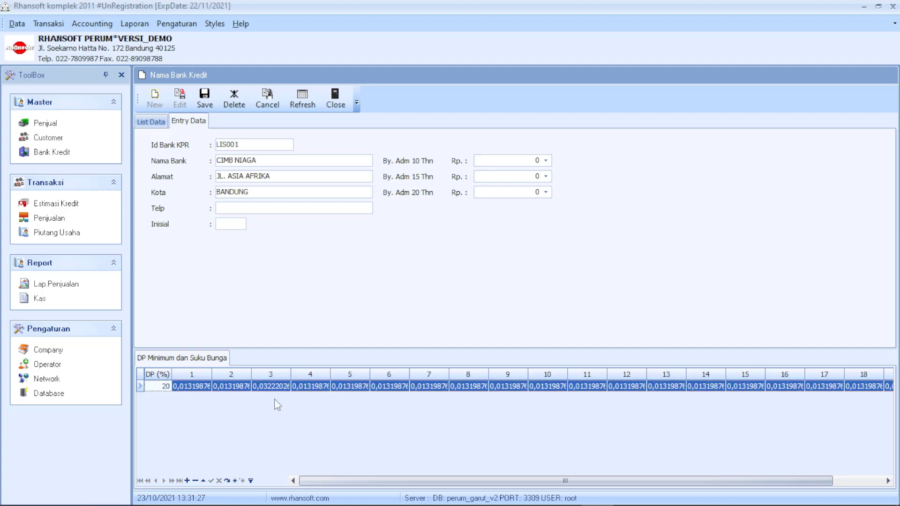
{"action": "left_click", "coordinate": [206, 374]}
{"action": "left_click", "coordinate": [228, 385]}
{"action": "left_click", "coordinate": [157, 123]}
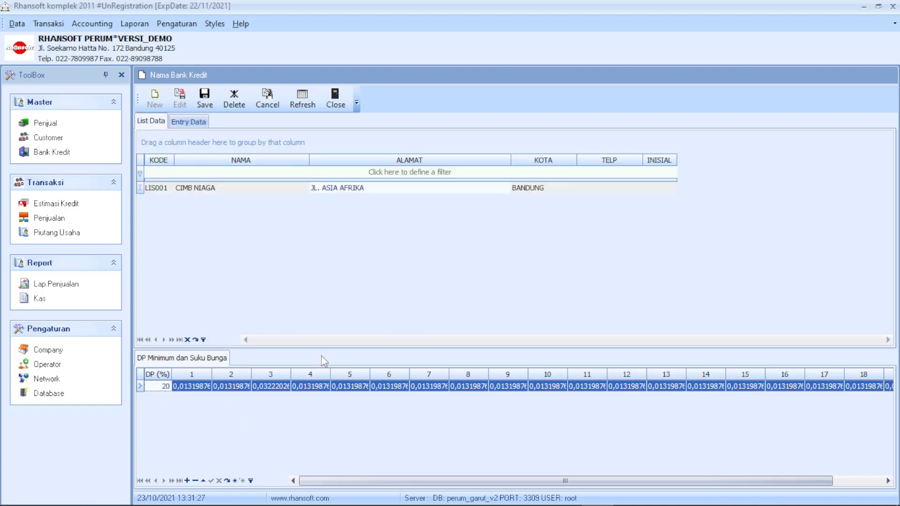
{"action": "left_click", "coordinate": [18, 24]}
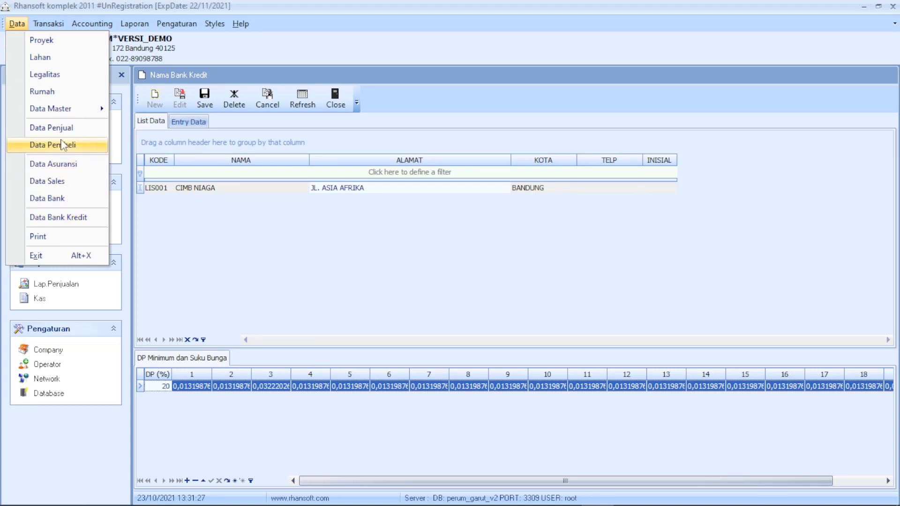
Open a new blank Estimasi Kredit form from the Transaksi menu.
{"action": "left_click", "coordinate": [193, 231]}
{"action": "left_click", "coordinate": [51, 23]}
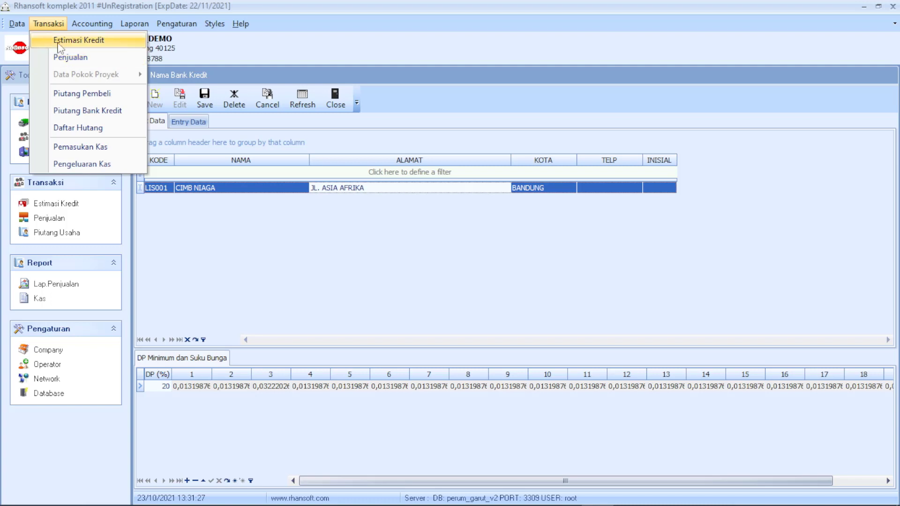
{"action": "left_click", "coordinate": [60, 46]}
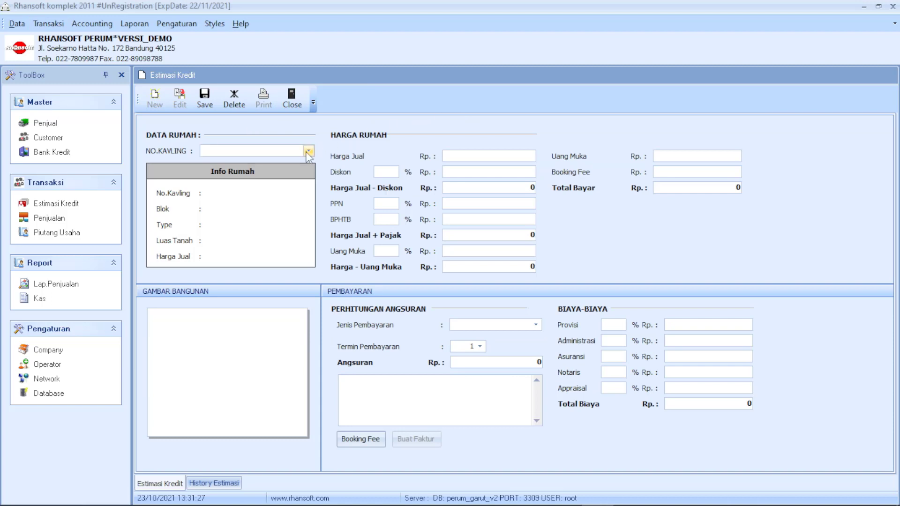
Choose lot A01 from NO.KAVLING, filling BLOCK A details and Harga Jual 326.844.045.
{"action": "left_click", "coordinate": [309, 150]}
{"action": "left_click", "coordinate": [298, 176]}
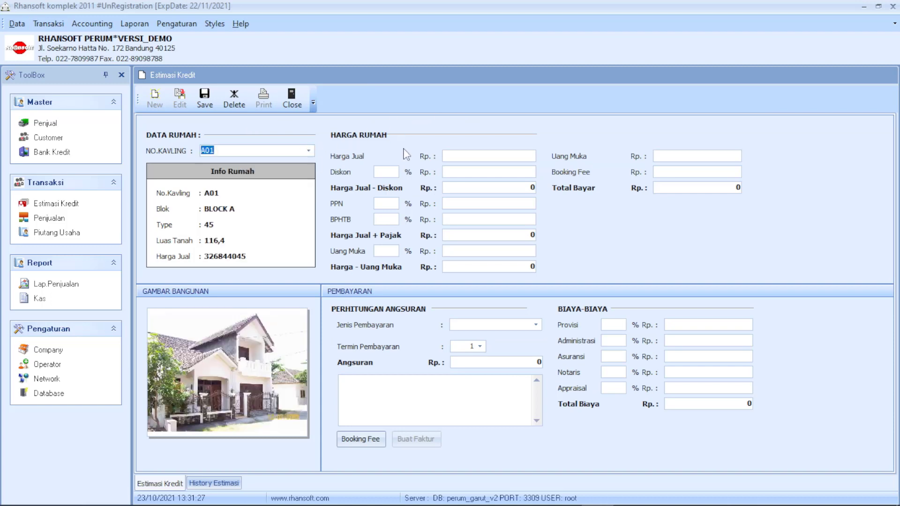
{"action": "left_click", "coordinate": [382, 172]}
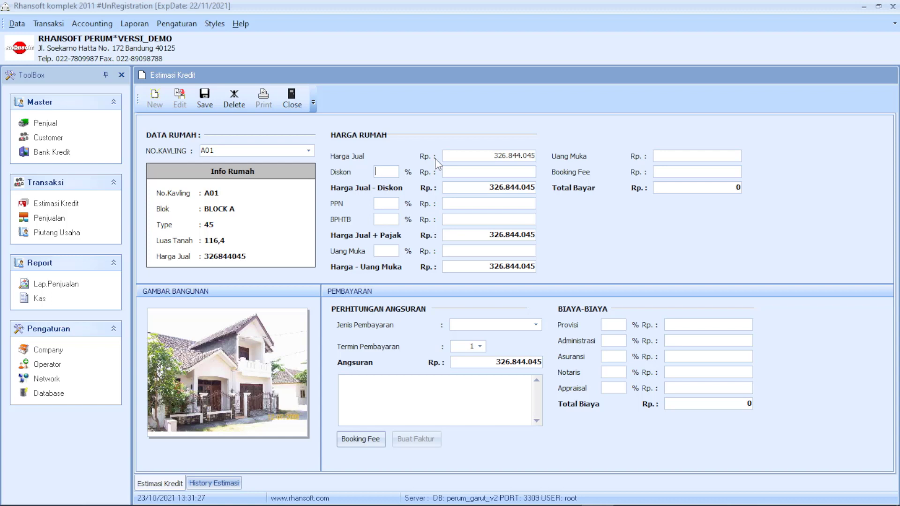
{"action": "left_click", "coordinate": [308, 153]}
{"action": "left_click", "coordinate": [305, 172]}
{"action": "left_click", "coordinate": [380, 171]}
{"action": "left_click", "coordinate": [462, 155]}
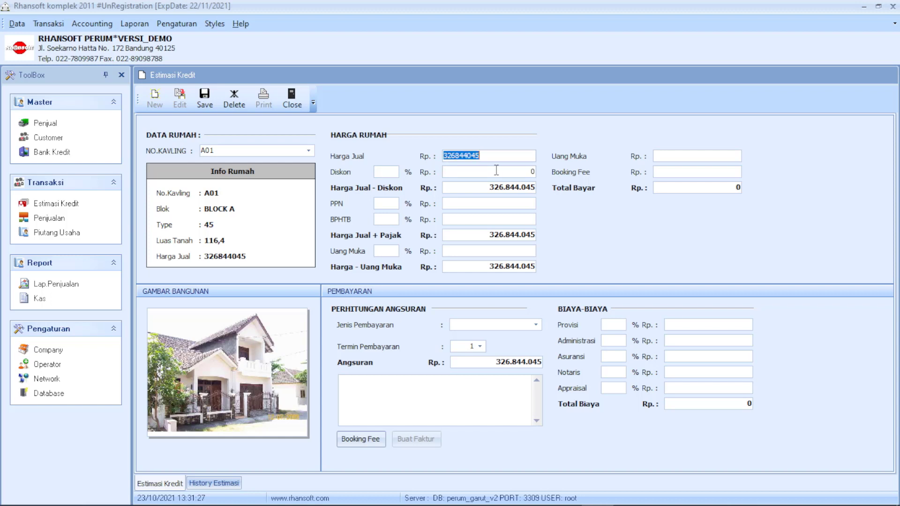
Replace a trial 15% discount with a 10.000.000 rupiah Diskon Rp, giving 316.844.045.
{"action": "left_click", "coordinate": [477, 173]}
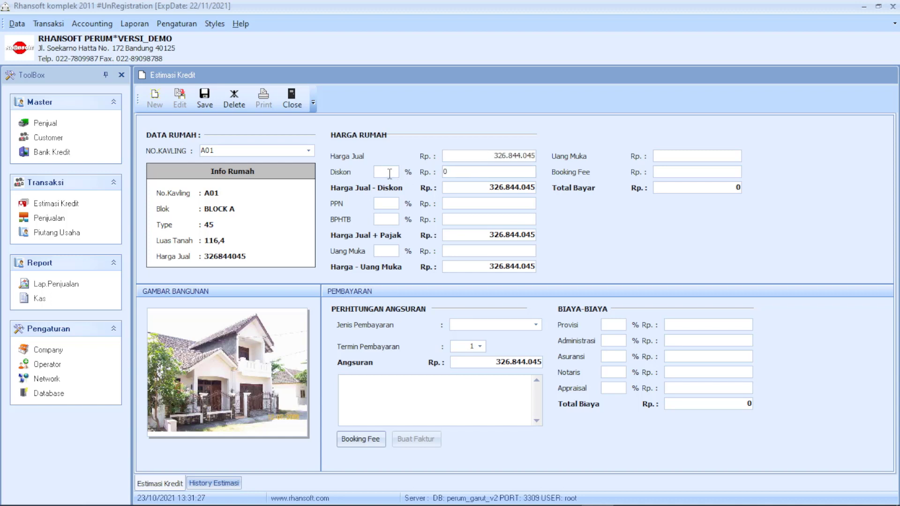
{"action": "left_click", "coordinate": [389, 173]}
{"action": "type", "text": "15"}
{"action": "left_click", "coordinate": [461, 187]}
{"action": "left_click", "coordinate": [519, 172]}
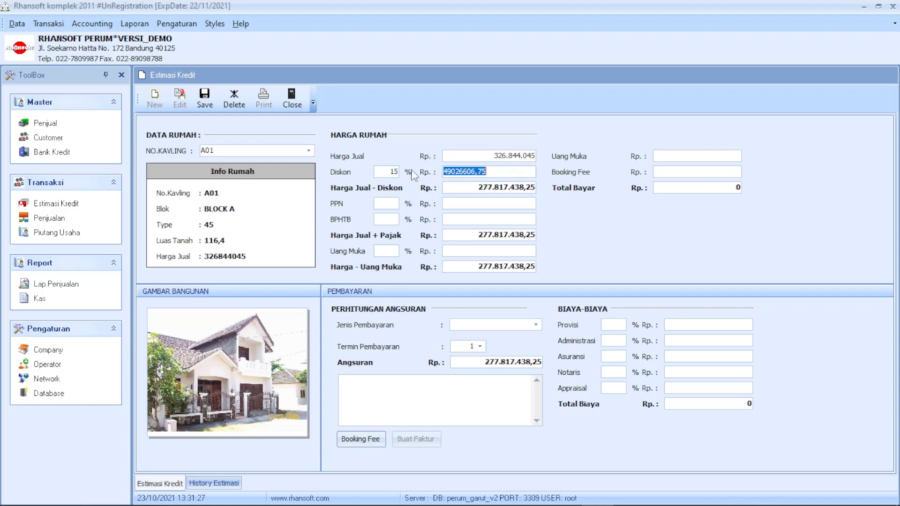
{"action": "left_click", "coordinate": [391, 171]}
{"action": "key", "text": "BackSpace"}
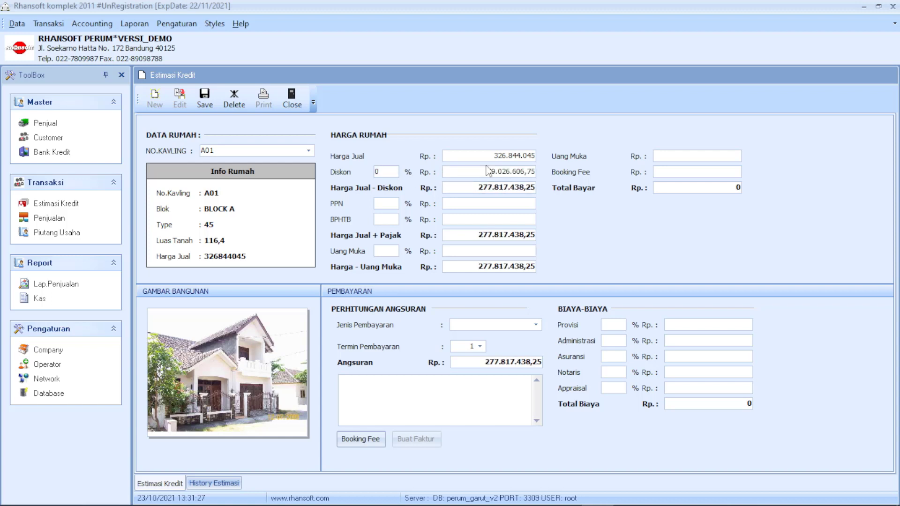
{"action": "left_click", "coordinate": [478, 173]}
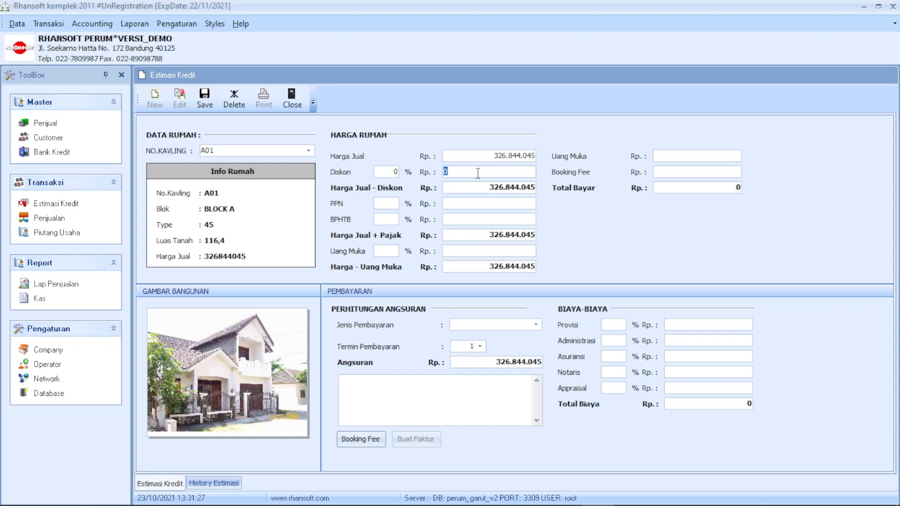
{"action": "type", "text": "10000000"}
{"action": "left_click", "coordinate": [483, 204]}
{"action": "left_click_drag", "start_coordinate": [468, 202], "coordinate": [405, 201]}
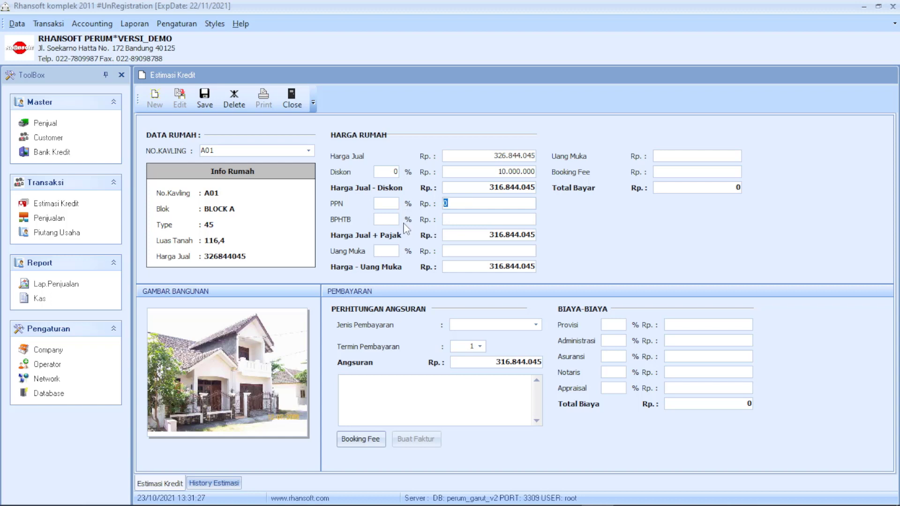
Check the BPHTB, discounted price and price-plus-tax total fields.
{"action": "left_click", "coordinate": [459, 219]}
{"action": "left_click", "coordinate": [459, 234]}
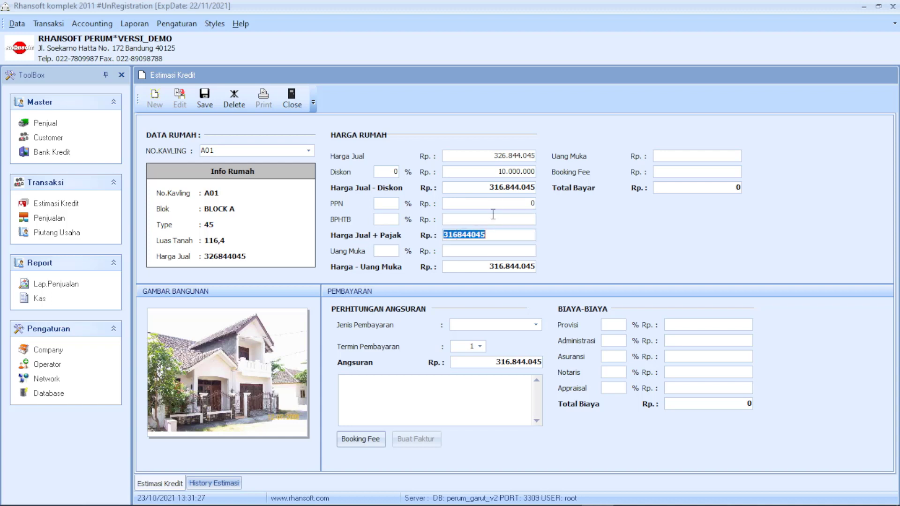
{"action": "left_click", "coordinate": [484, 185]}
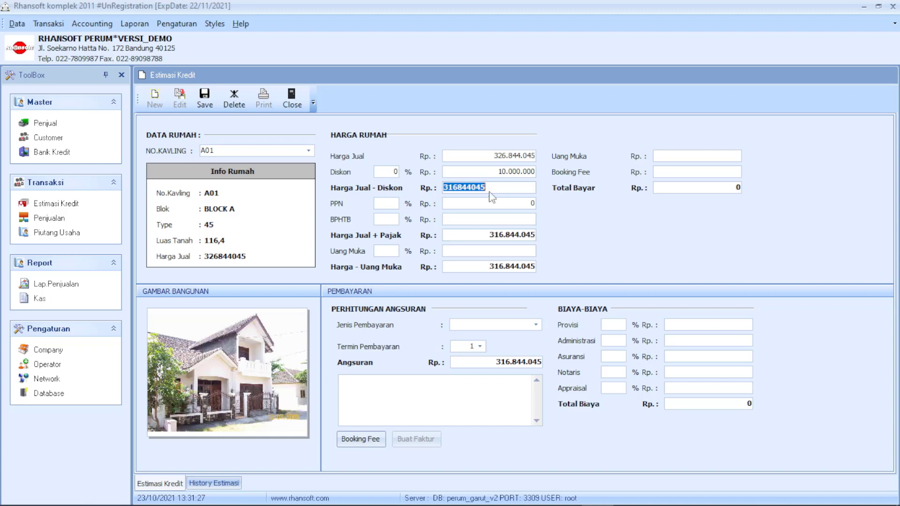
{"action": "left_click", "coordinate": [481, 204]}
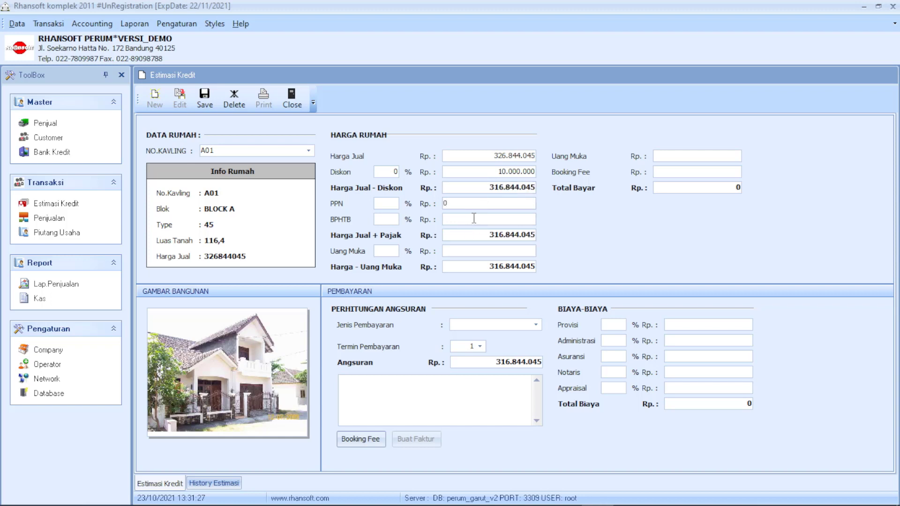
{"action": "left_click", "coordinate": [470, 233]}
{"action": "double_click", "coordinate": [470, 234]}
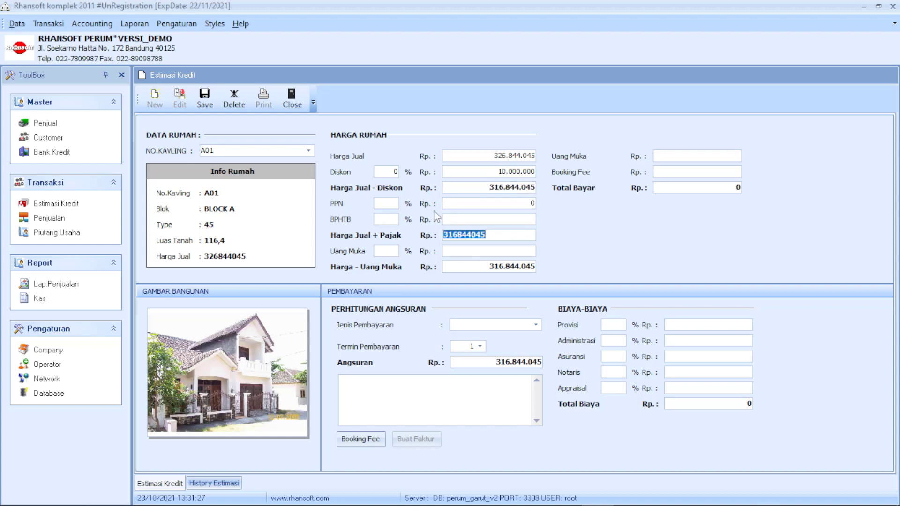
Apply 10% PPN and 5% BPHTB, bringing Harga Jual + Pajak to 364.370.651,75.
{"action": "left_click", "coordinate": [392, 204]}
{"action": "type", "text": "10"}
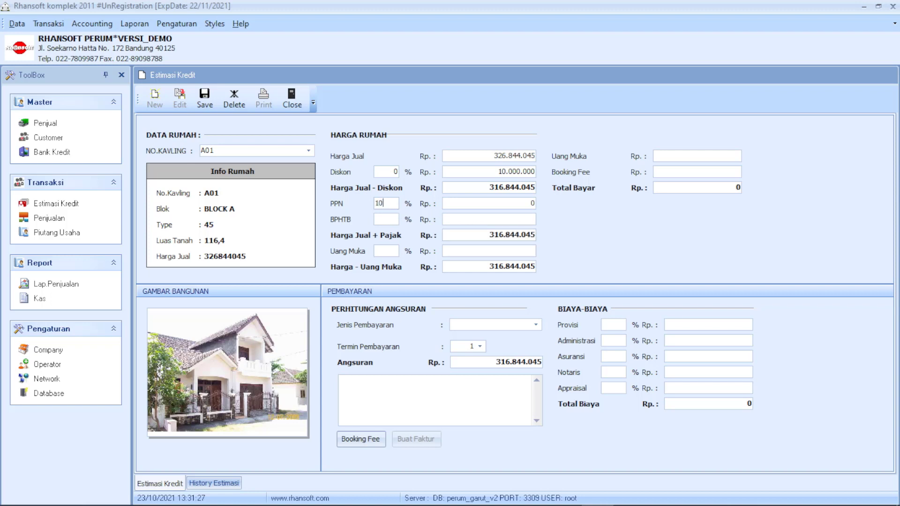
{"action": "left_click", "coordinate": [391, 218]}
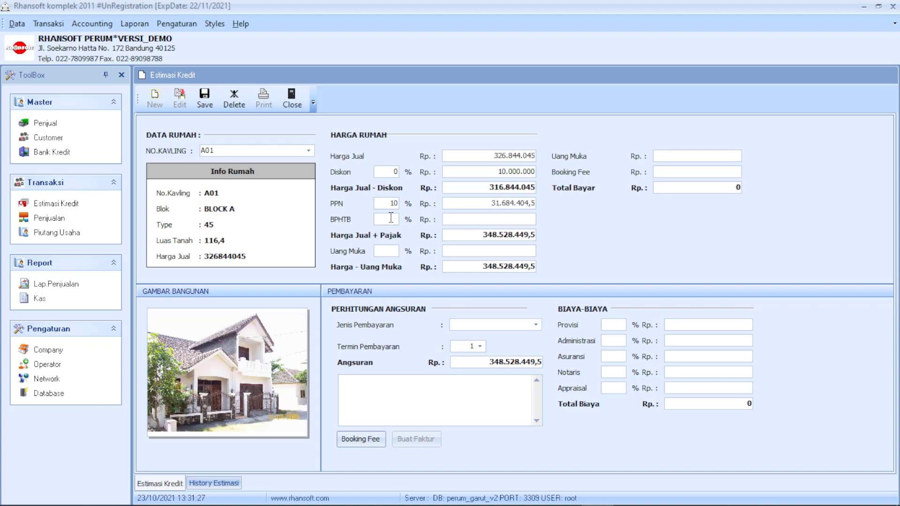
{"action": "type", "text": "5"}
{"action": "left_click", "coordinate": [449, 251]}
{"action": "key", "text": "shift+Tab"}
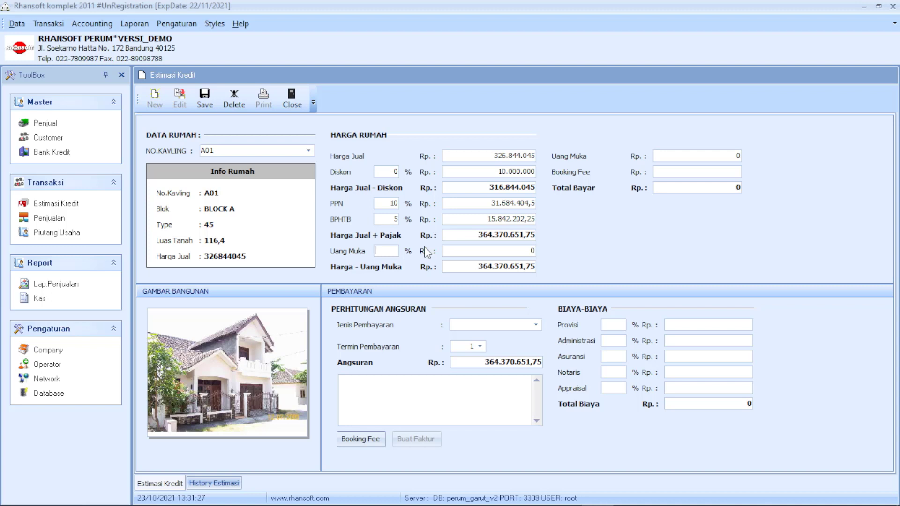
Set the down payment to 40%, giving 145.748.260,7.
{"action": "type", "text": "40"}
{"action": "key", "text": "Tab"}
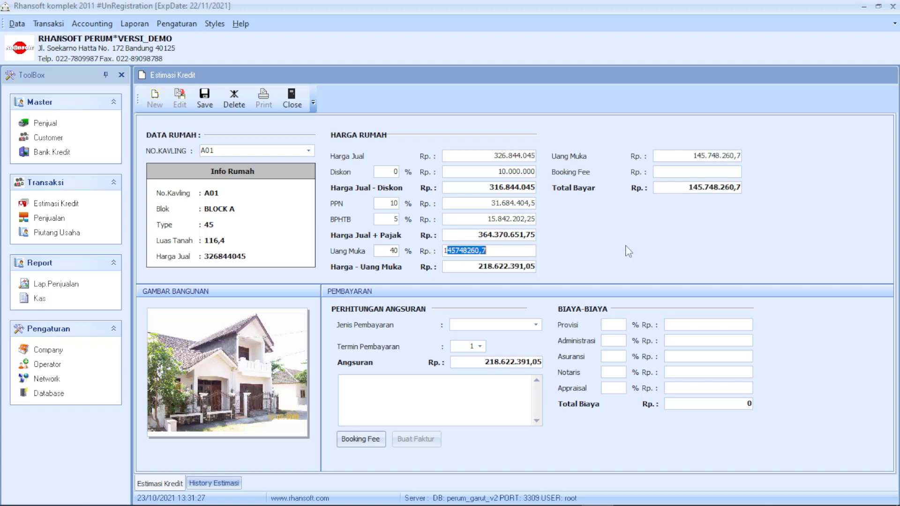
{"action": "key", "text": "Tab"}
{"action": "key", "text": "Tab"}
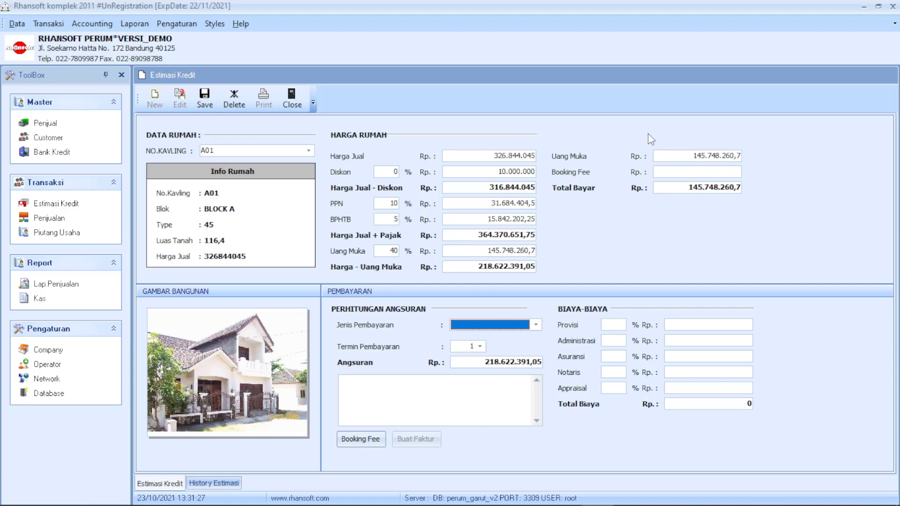
Enter a 5.000.000 booking fee so Total Bayar becomes 140.748.260,7.
{"action": "left_click", "coordinate": [680, 173]}
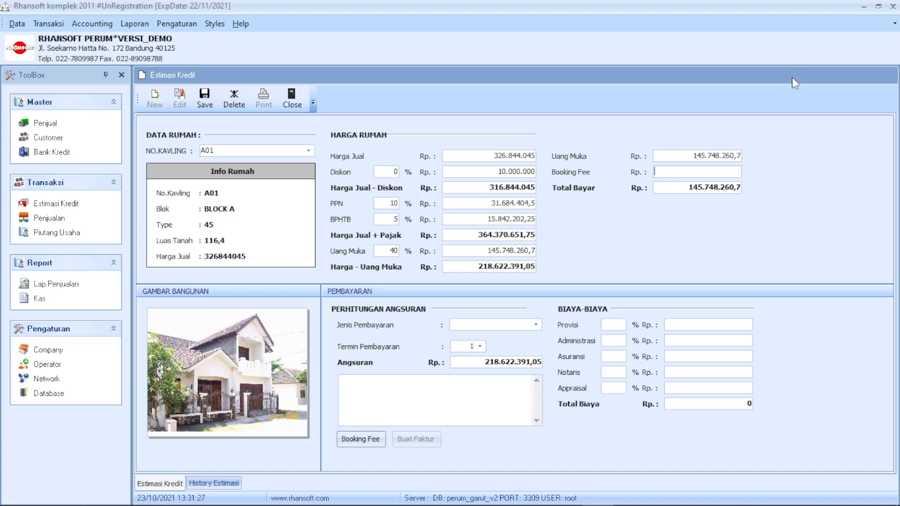
{"action": "type", "text": "5000000"}
{"action": "double_click", "coordinate": [693, 170]}
{"action": "left_click", "coordinate": [679, 187]}
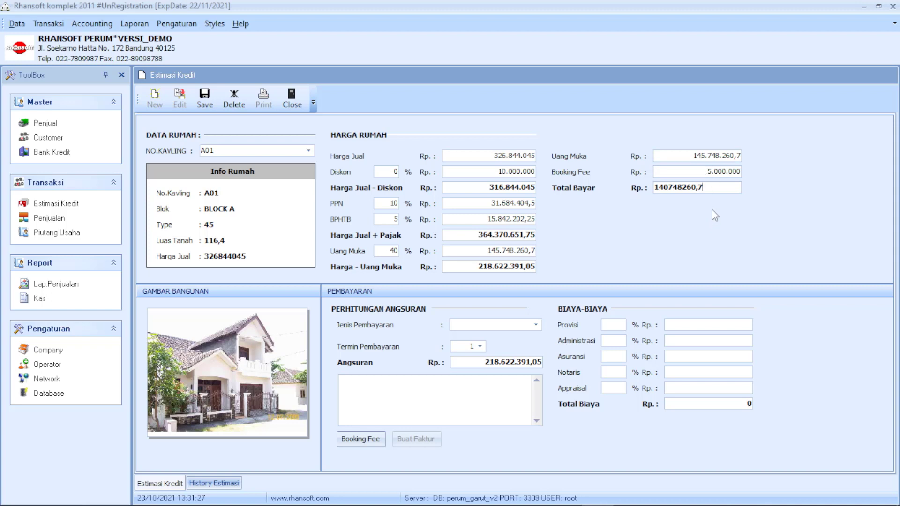
{"action": "left_click", "coordinate": [690, 321]}
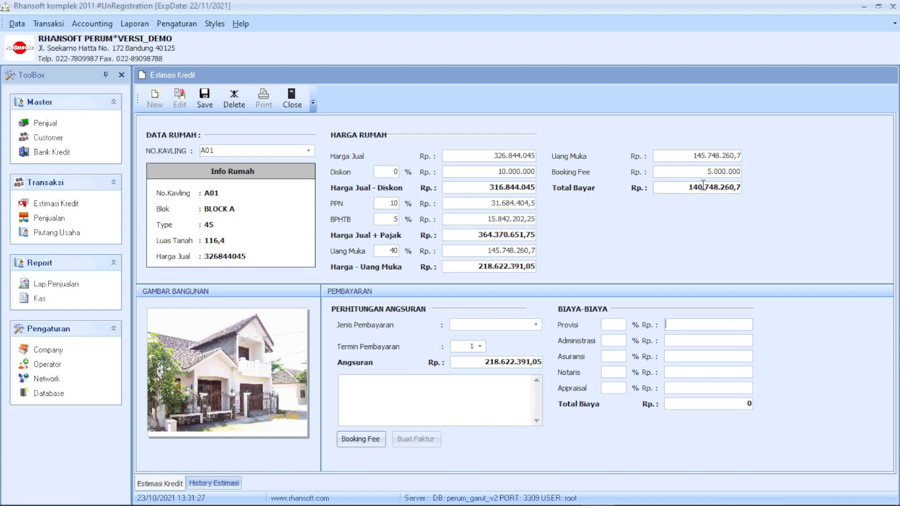
{"action": "left_click_drag", "start_coordinate": [470, 268], "coordinate": [525, 267]}
{"action": "double_click", "coordinate": [531, 265]}
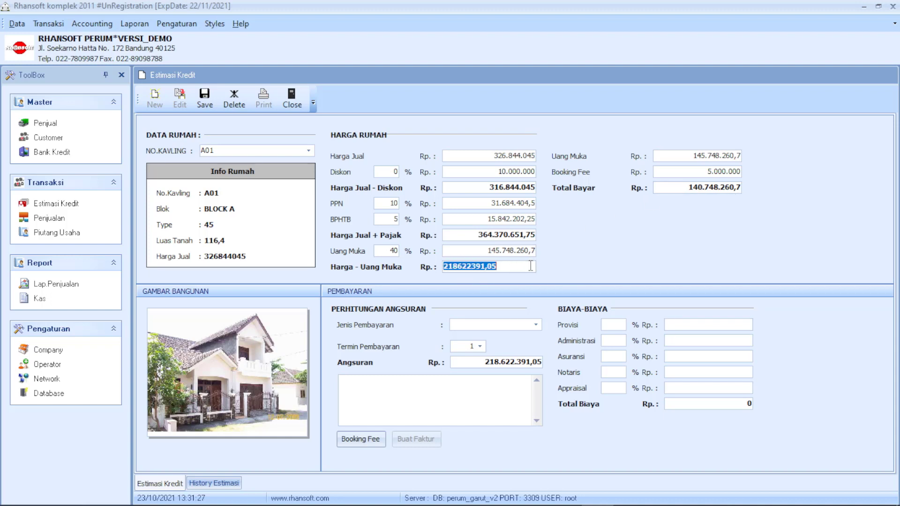
{"action": "left_click", "coordinate": [664, 188]}
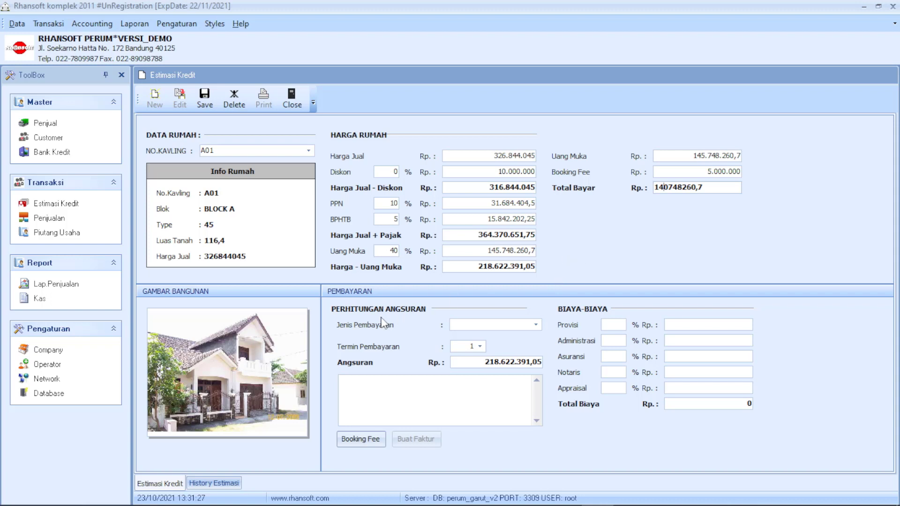
Set Jenis Pembayaran to KPR after trying SOFTCASE and HARDCASE.
{"action": "left_click", "coordinate": [535, 325]}
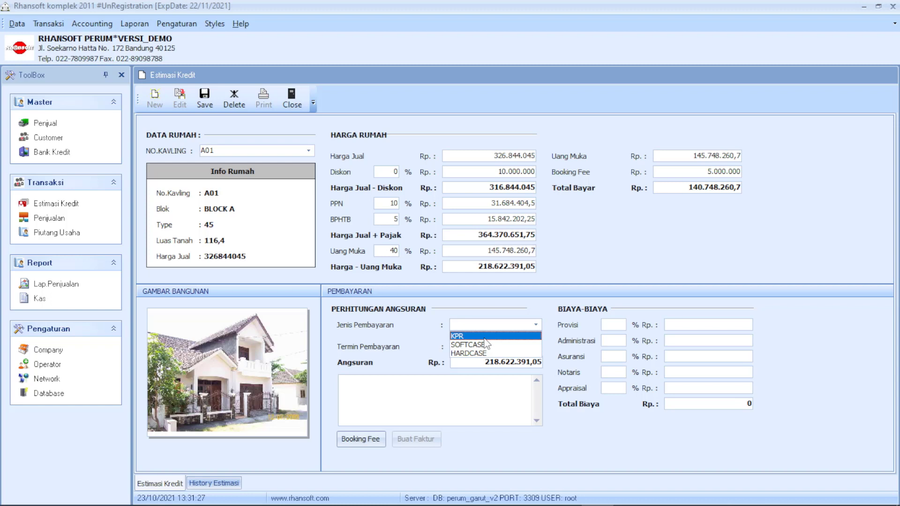
{"action": "left_click", "coordinate": [511, 336]}
{"action": "left_click", "coordinate": [536, 325]}
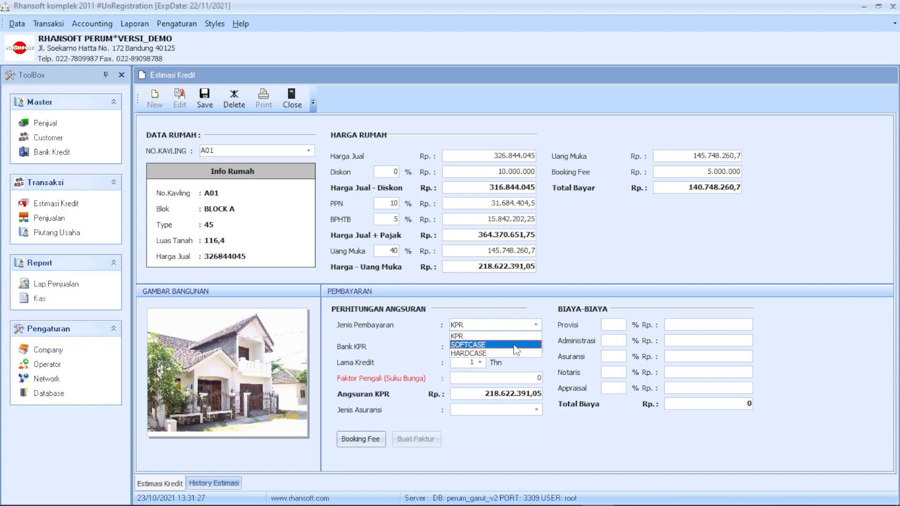
{"action": "left_click", "coordinate": [516, 345]}
{"action": "left_click", "coordinate": [536, 324]}
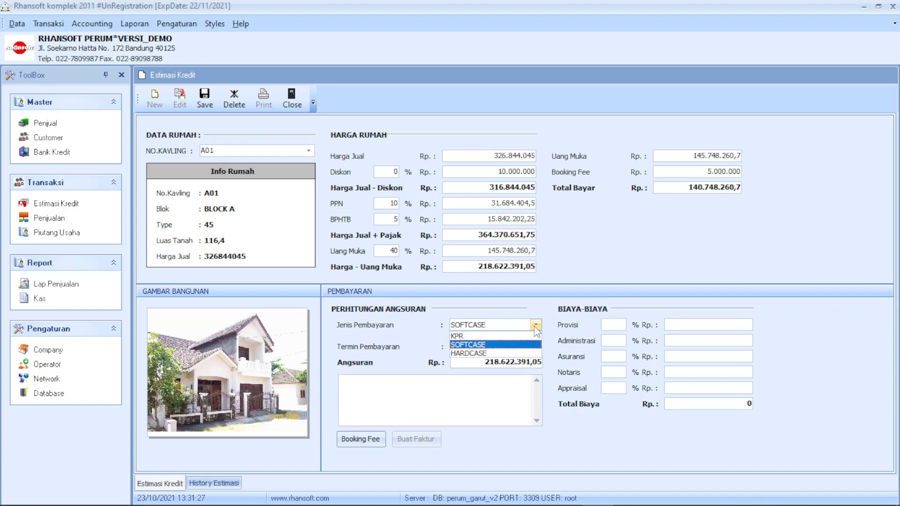
{"action": "left_click", "coordinate": [507, 353]}
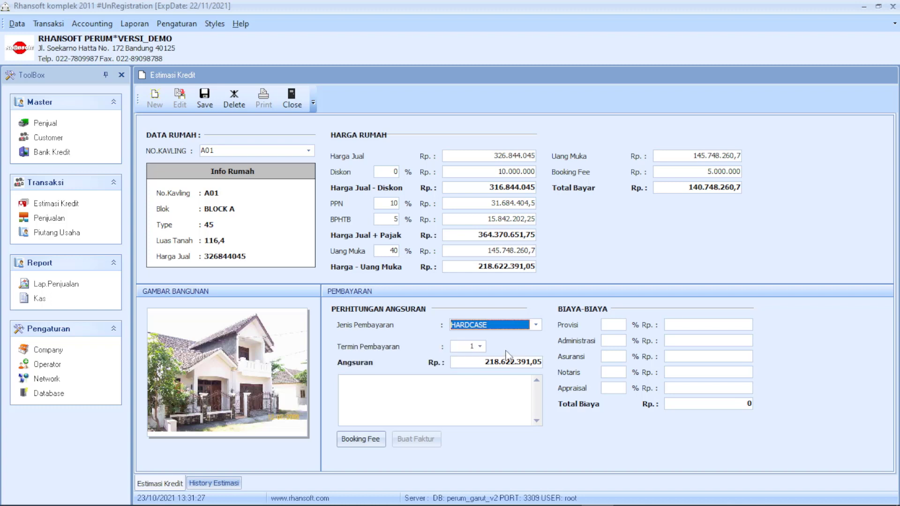
{"action": "left_click", "coordinate": [535, 325]}
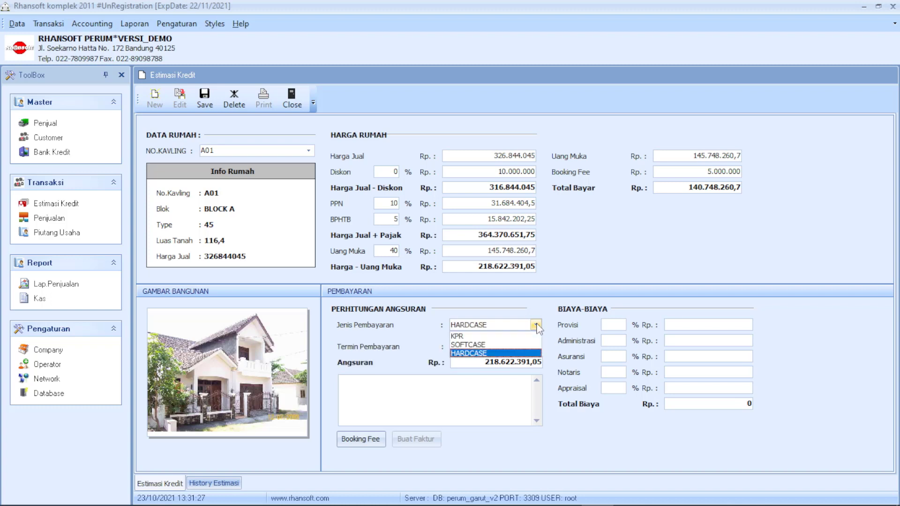
{"action": "left_click", "coordinate": [525, 336]}
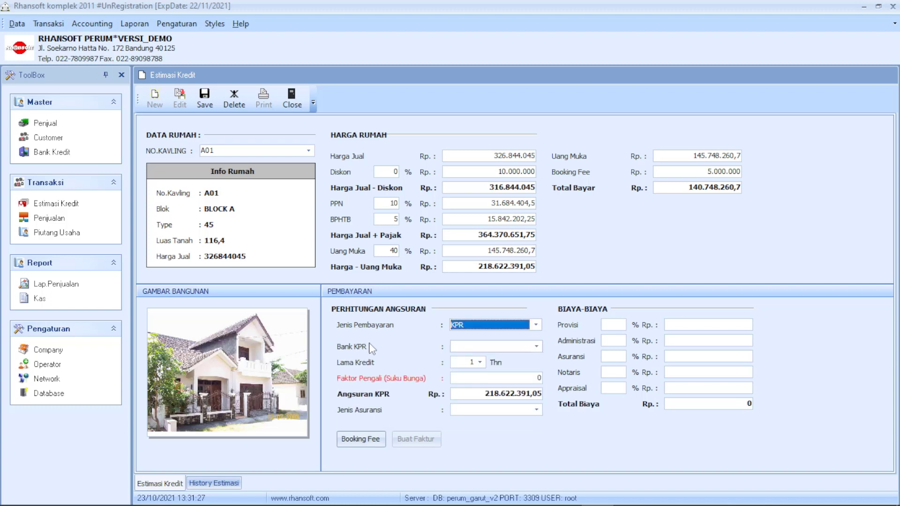
{"action": "left_click", "coordinate": [536, 349]}
Select CIMB NIAGA as the KPR bank.
{"action": "left_click", "coordinate": [483, 373]}
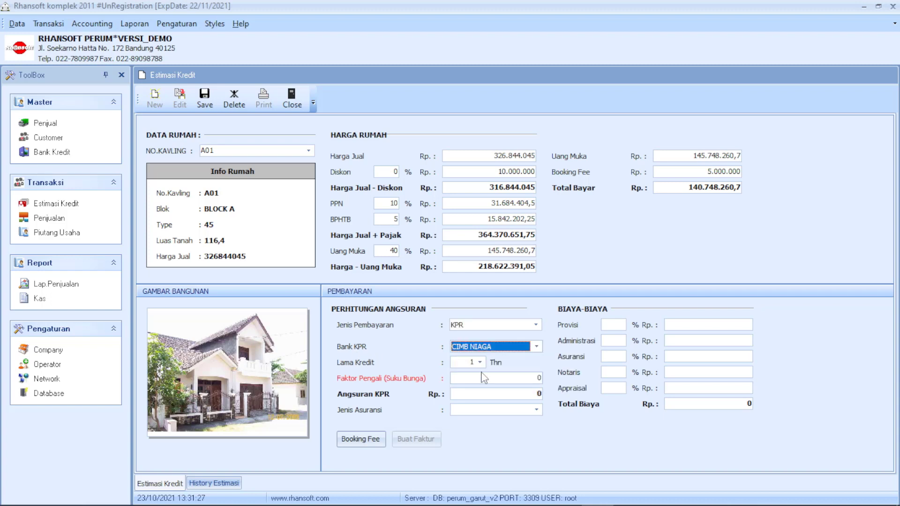
{"action": "left_click", "coordinate": [17, 23]}
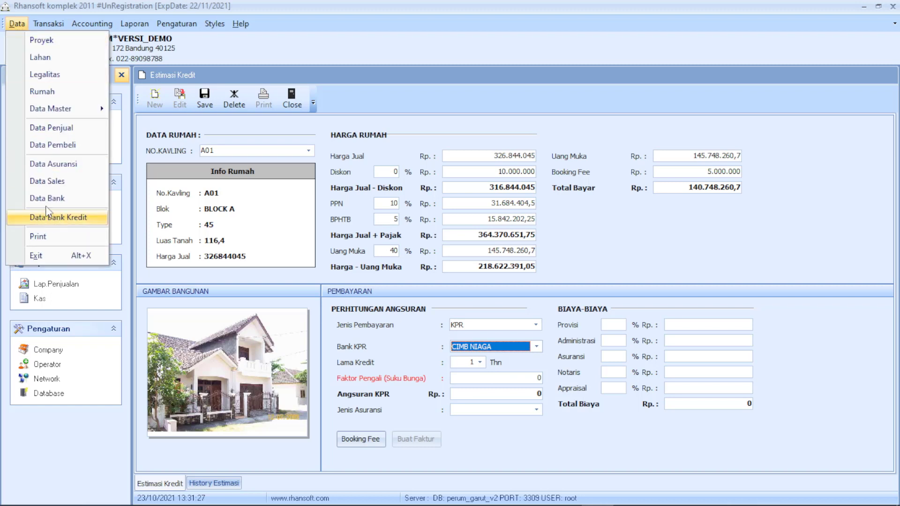
{"action": "left_click", "coordinate": [526, 349]}
{"action": "left_click", "coordinate": [526, 349]}
{"action": "left_click", "coordinate": [527, 349]}
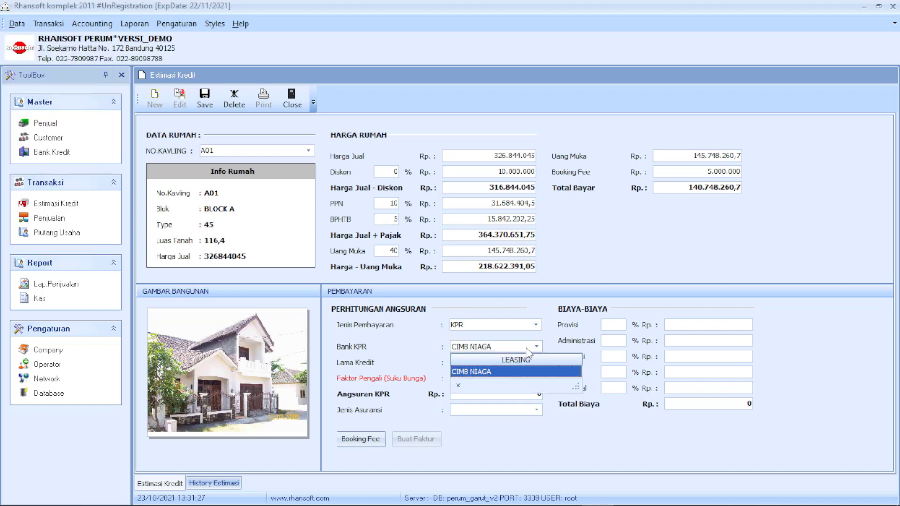
{"action": "left_click", "coordinate": [527, 350]}
{"action": "left_click", "coordinate": [17, 24]}
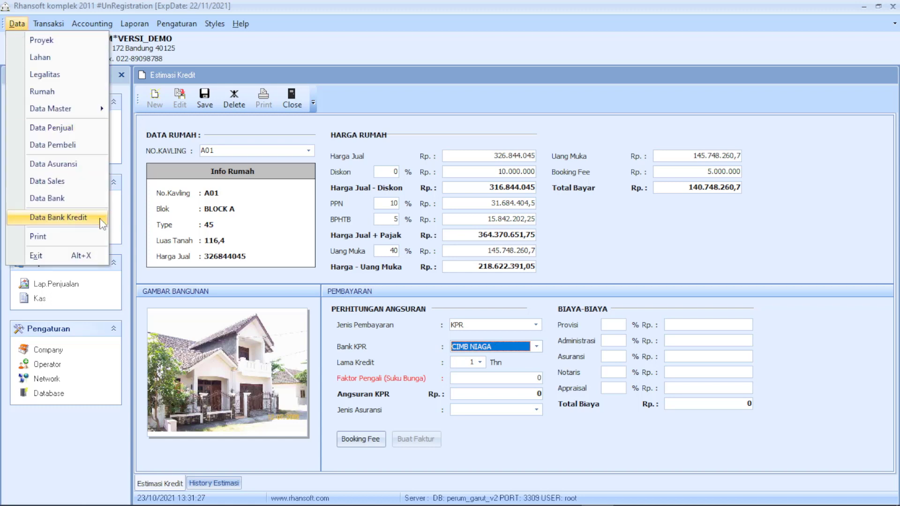
{"action": "left_click", "coordinate": [516, 347]}
{"action": "left_click", "coordinate": [523, 348]}
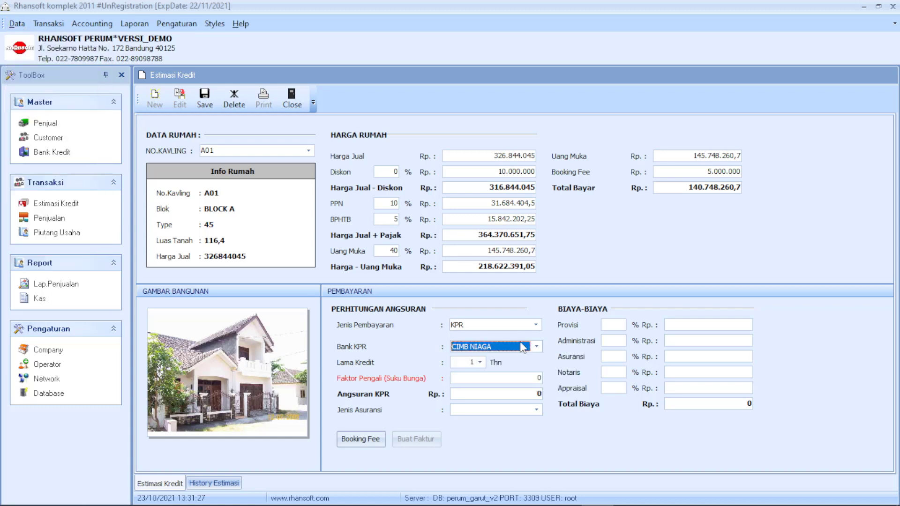
Set a 20-year loan term and 0,01 rate factor, giving a 2.186.223,91 instalment.
{"action": "left_click", "coordinate": [480, 363]}
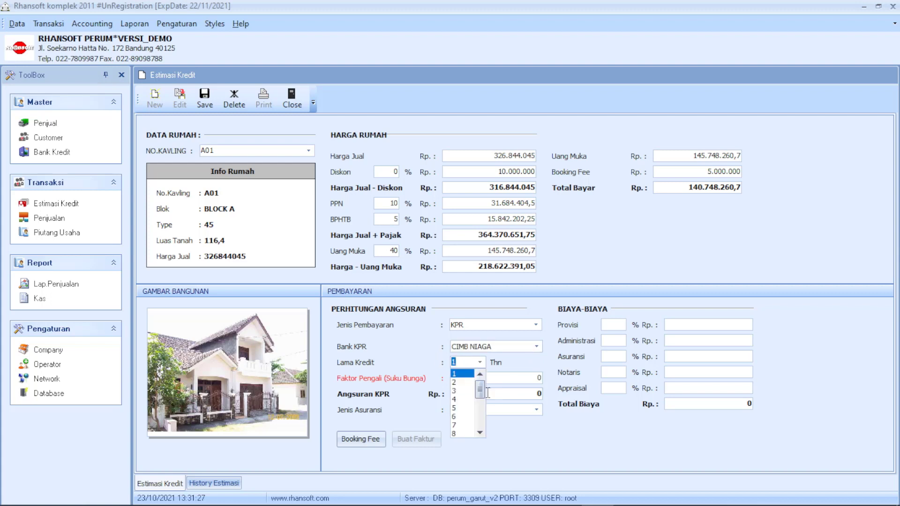
{"action": "left_click_drag", "start_coordinate": [480, 385], "coordinate": [485, 426]}
{"action": "left_click", "coordinate": [462, 434]}
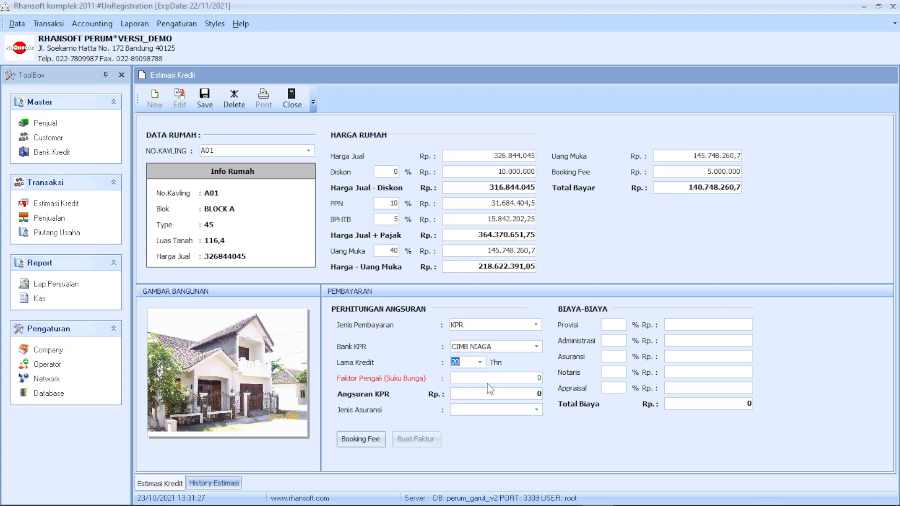
{"action": "left_click", "coordinate": [469, 379]}
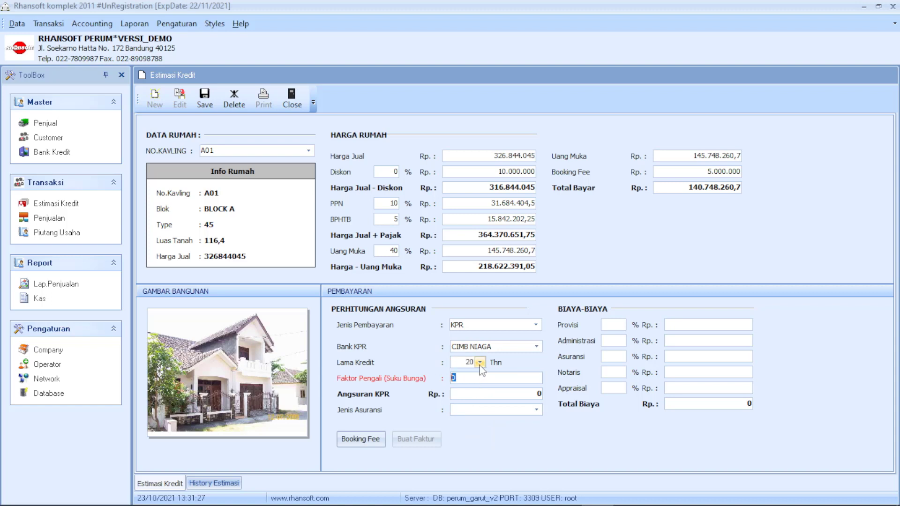
{"action": "left_click", "coordinate": [17, 24]}
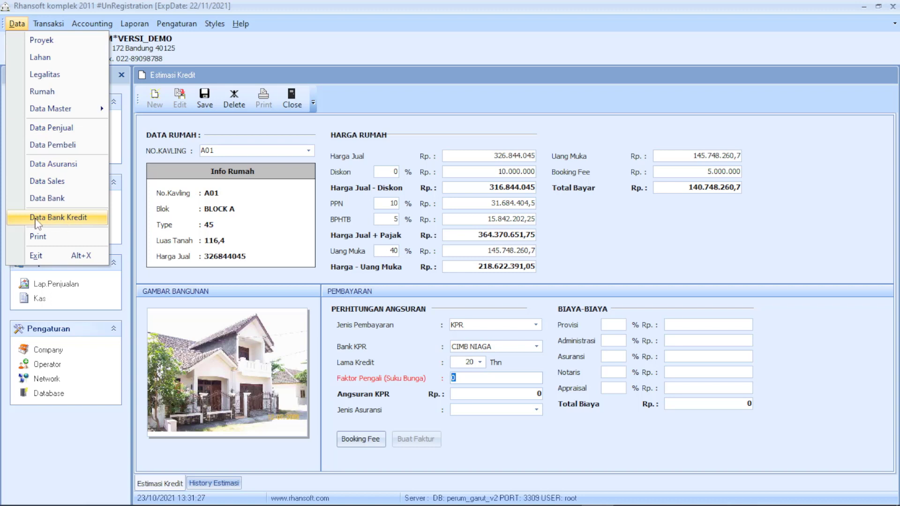
{"action": "left_click", "coordinate": [490, 378]}
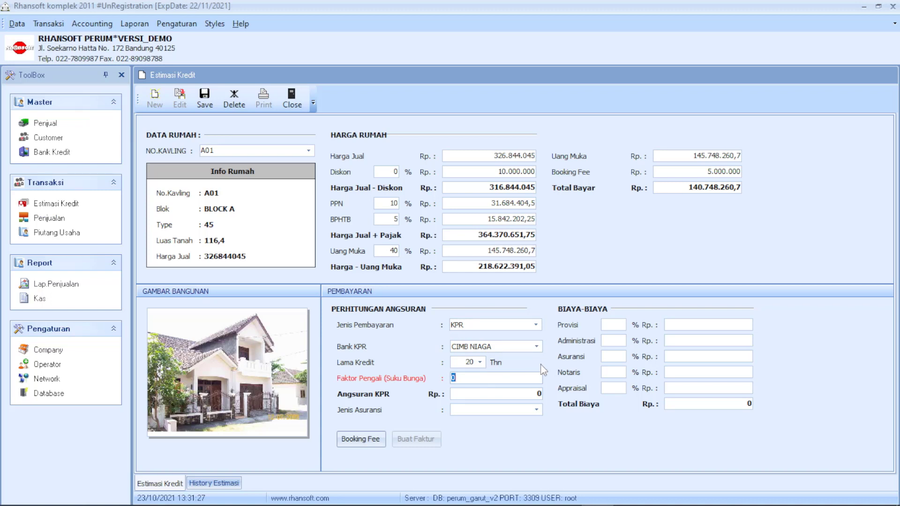
{"action": "type", "text": "01"}
{"action": "left_click", "coordinate": [478, 394]}
{"action": "left_click", "coordinate": [515, 410]}
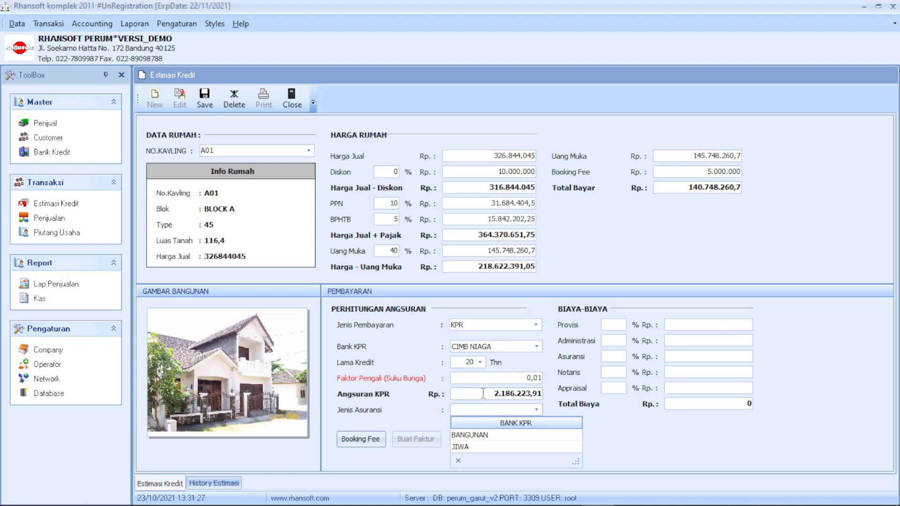
Set the insurance type (Jenis Asuransi) to BANGUNAN.
{"action": "left_click", "coordinate": [483, 393]}
{"action": "left_click", "coordinate": [496, 411]}
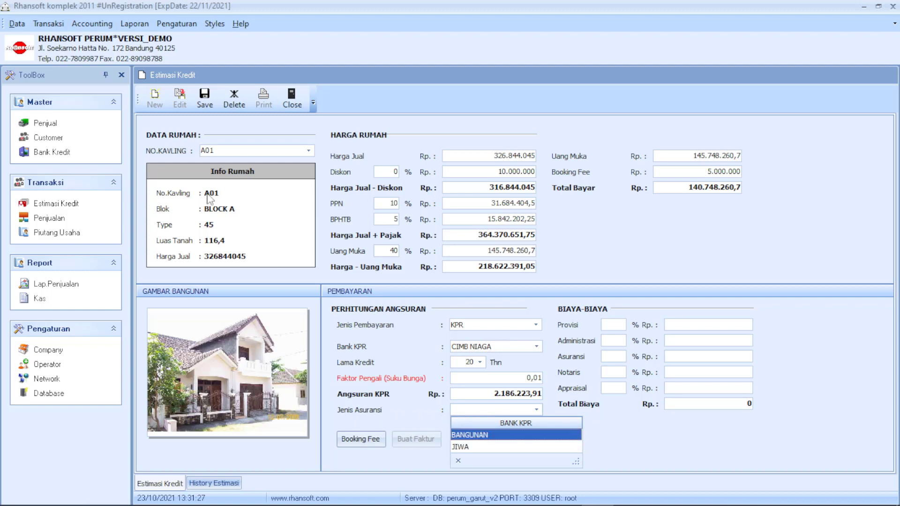
{"action": "left_click", "coordinate": [15, 24]}
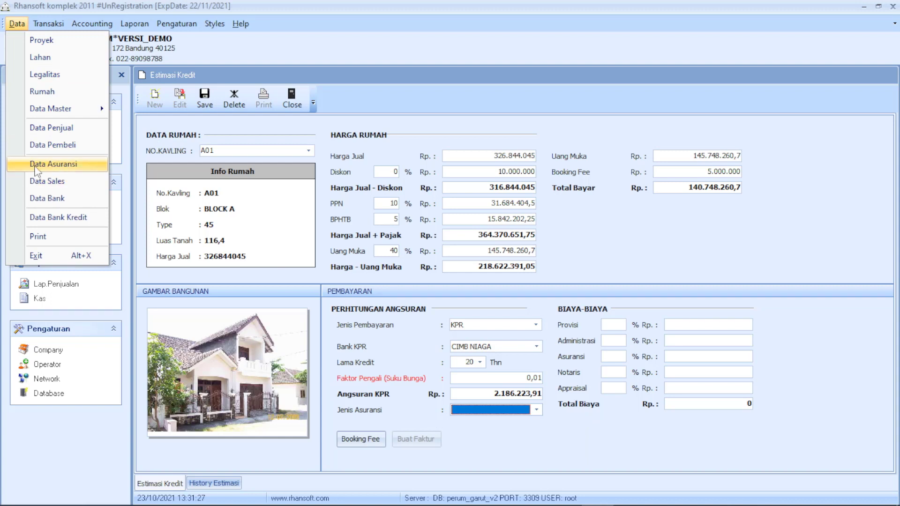
{"action": "left_click", "coordinate": [518, 412]}
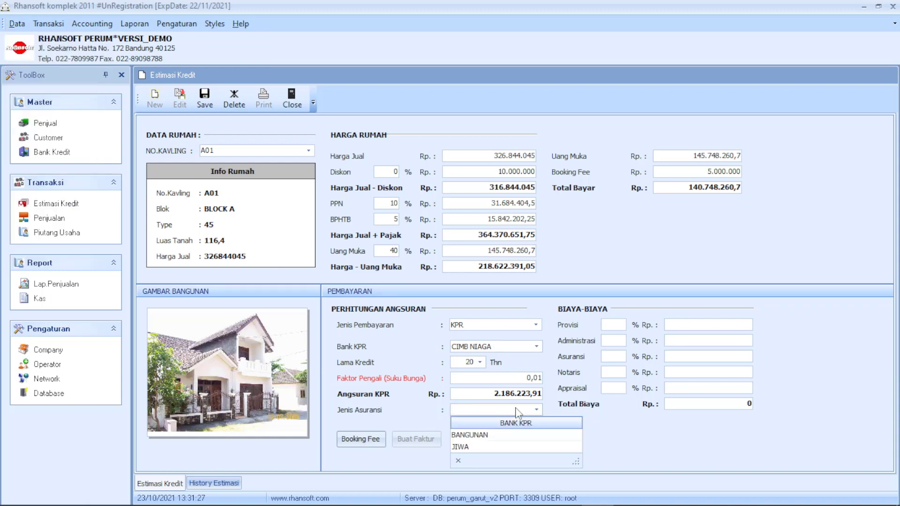
{"action": "left_click", "coordinate": [472, 436]}
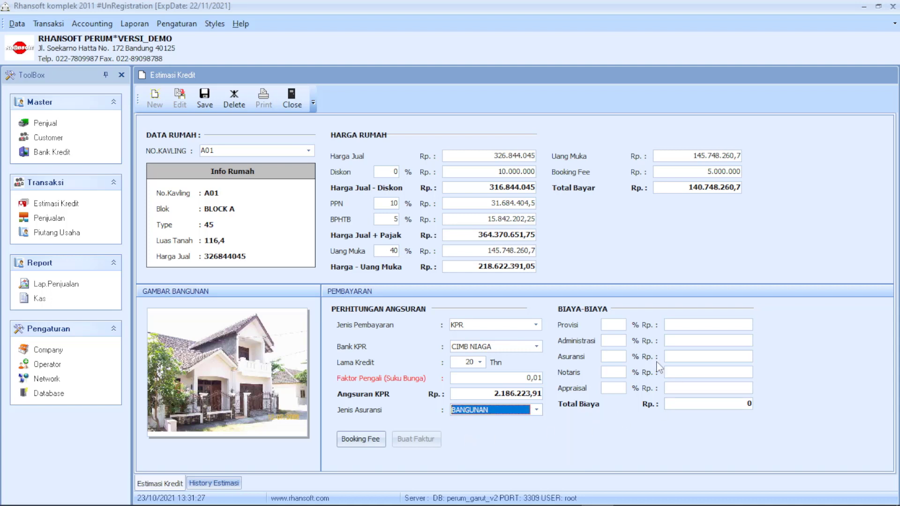
Enter 5% for the Provisi, Administrasi, Asuransi, Notaris and Appraisal fees, totalling 91.092.662,94.
{"action": "left_click", "coordinate": [626, 324]}
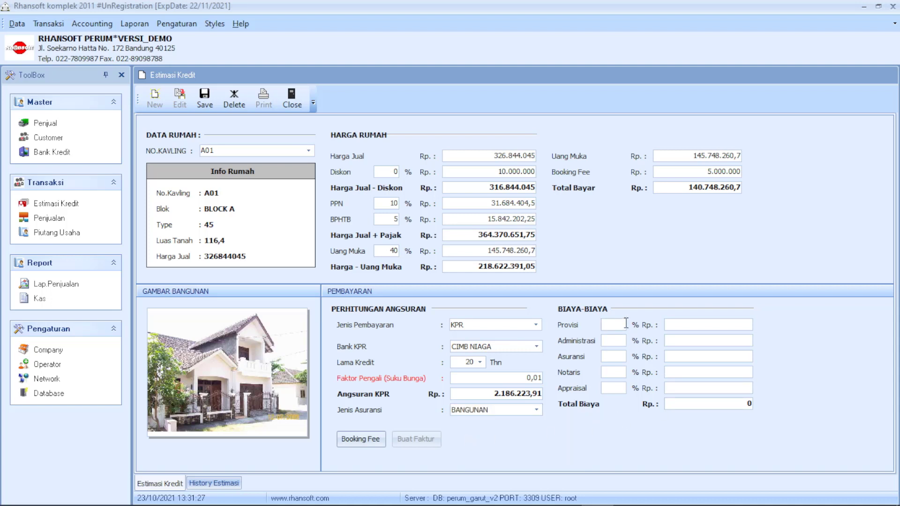
{"action": "type", "text": "5"}
{"action": "key", "text": "Tab"}
{"action": "type", "text": "5"}
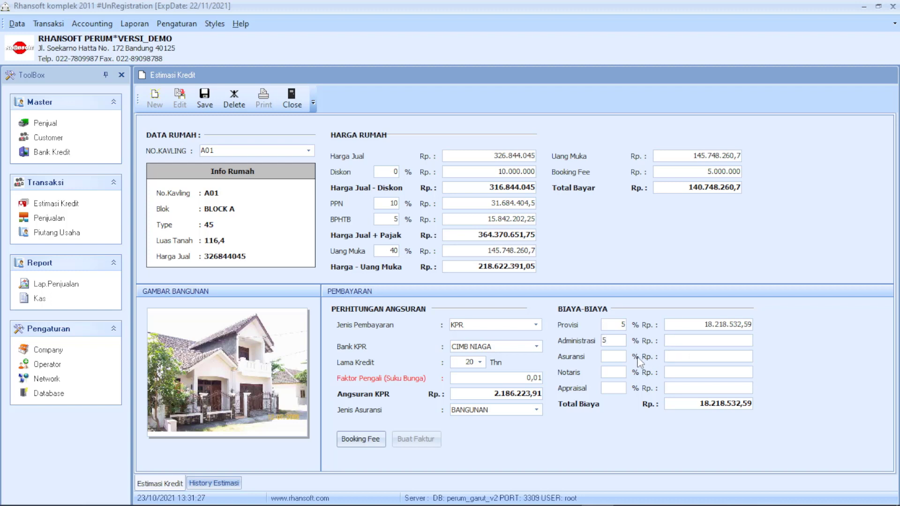
{"action": "left_click", "coordinate": [619, 358]}
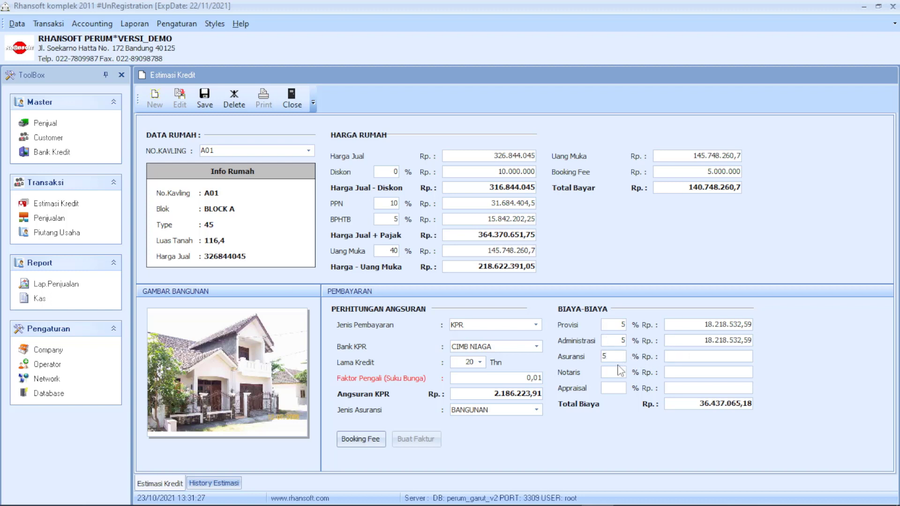
{"action": "left_click", "coordinate": [615, 371]}
{"action": "type", "text": "5"}
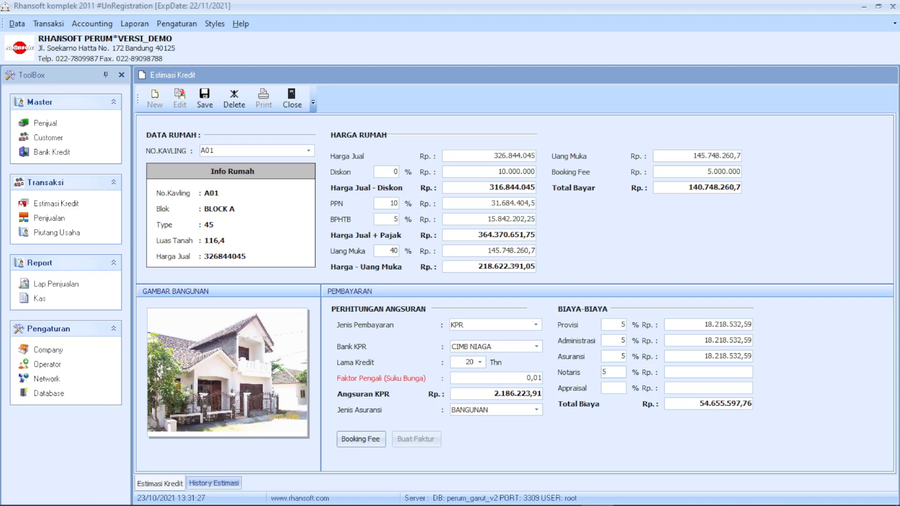
{"action": "left_click", "coordinate": [620, 391]}
{"action": "type", "text": "5"}
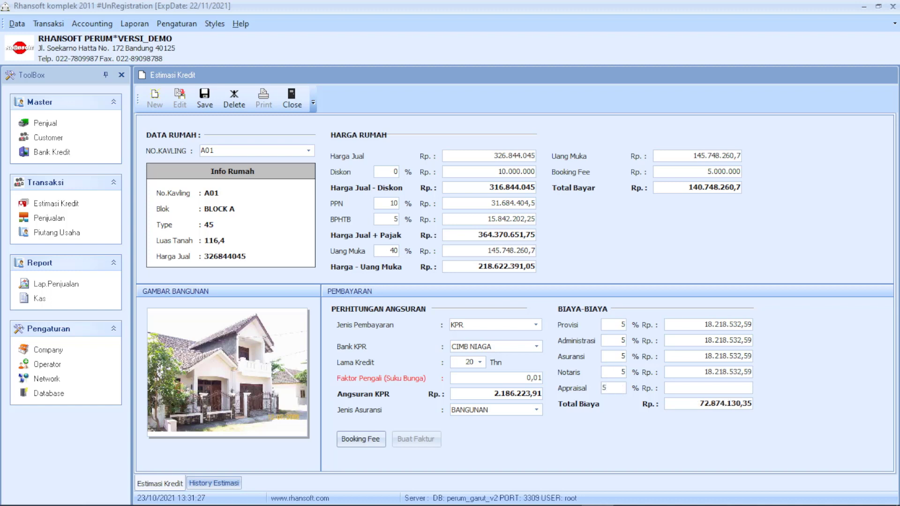
{"action": "left_click", "coordinate": [688, 388]}
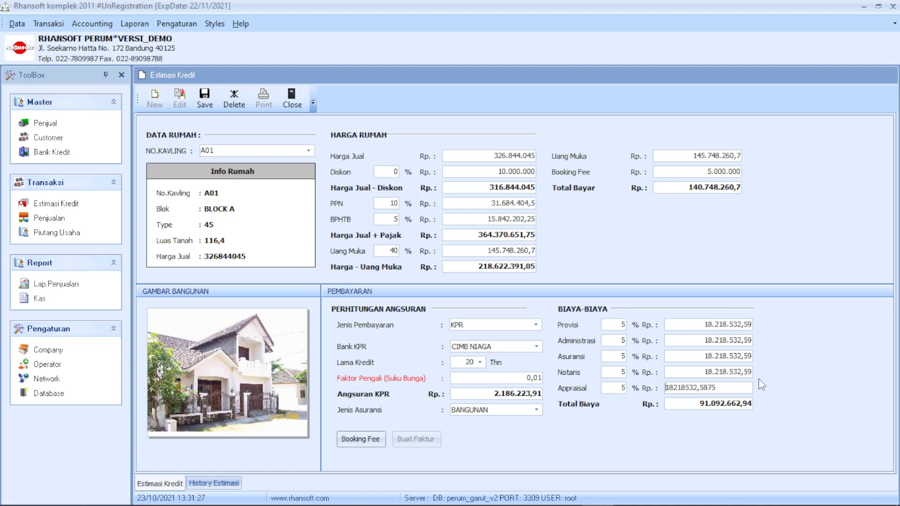
{"action": "left_click", "coordinate": [686, 404]}
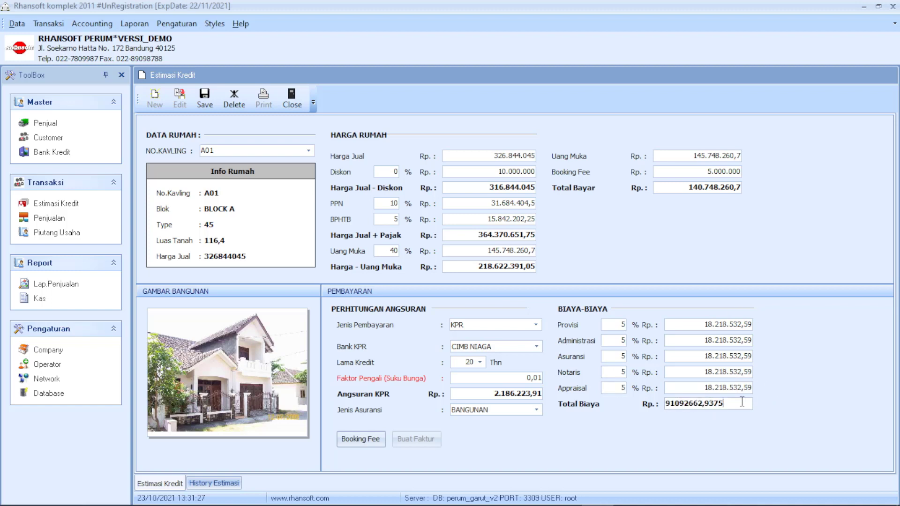
{"action": "left_click", "coordinate": [512, 327]}
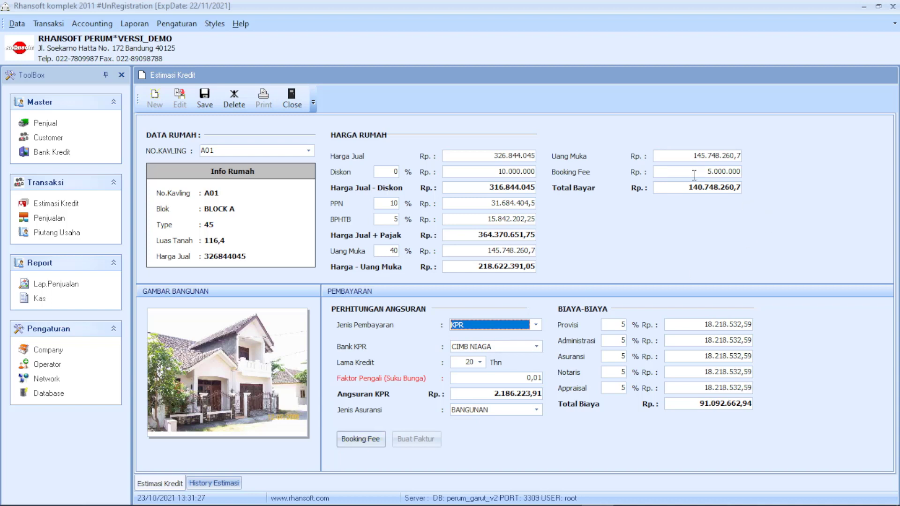
Check the 5.000.000 booking fee and bring up the Pembayaran Booking Fee form.
{"action": "left_click", "coordinate": [677, 171]}
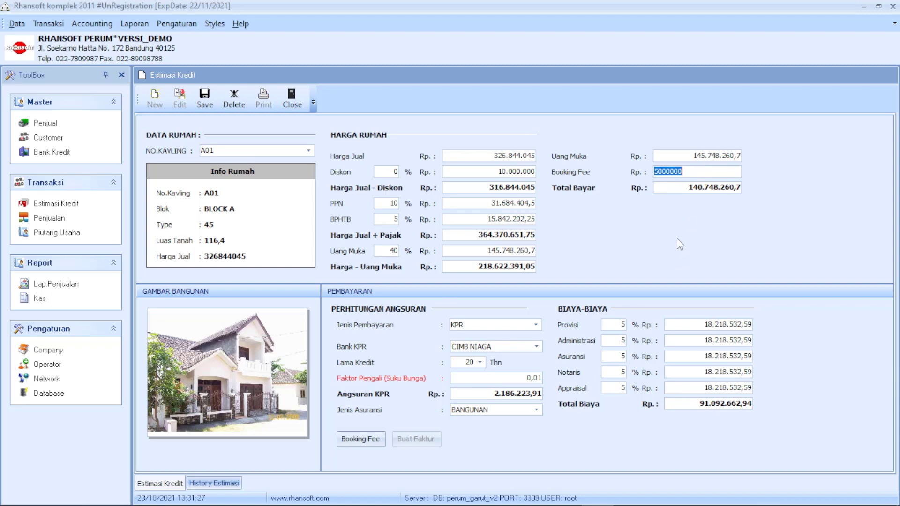
{"action": "left_click", "coordinate": [364, 443]}
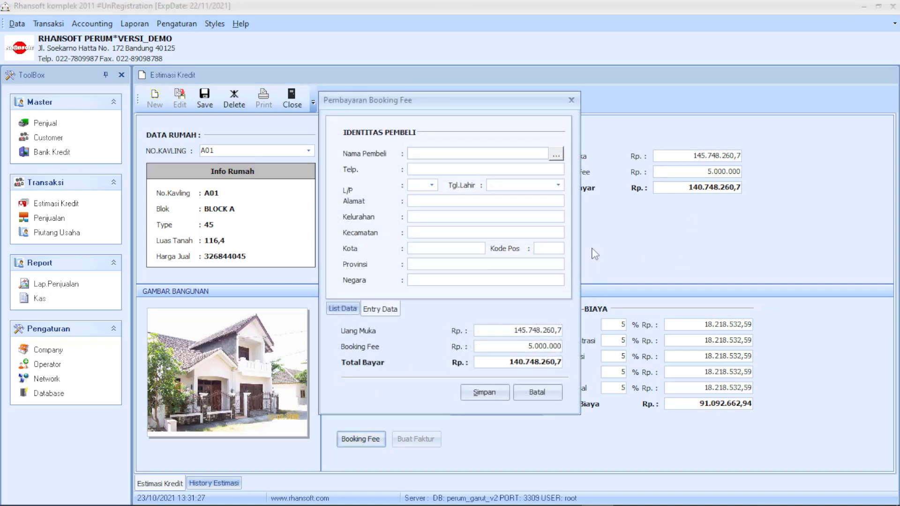
Dismiss the demo warning and enter the buyer's full name on the booking fee form.
{"action": "left_click_drag", "start_coordinate": [430, 100], "coordinate": [438, 109]}
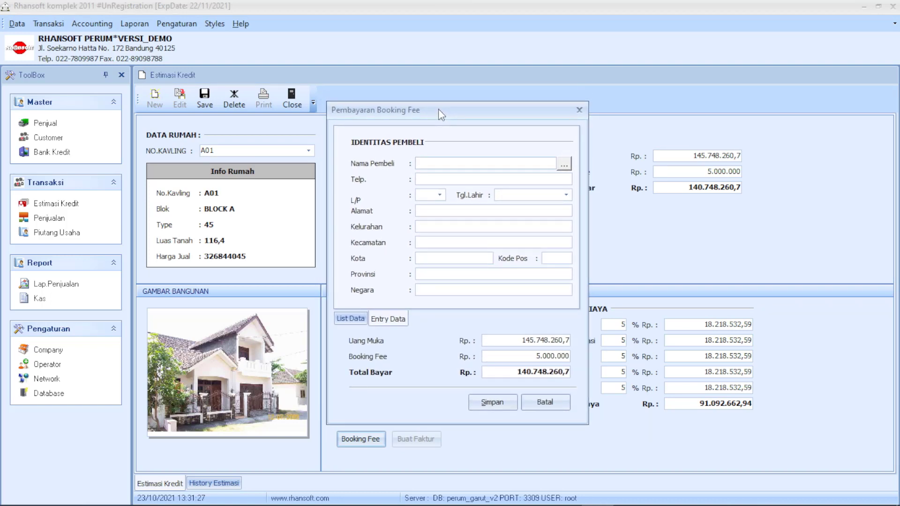
{"action": "left_click", "coordinate": [421, 162]}
{"action": "type", "text": "weruwe"}
{"action": "key", "text": "BackSpace"}
{"action": "key", "text": "BackSpace"}
{"action": "key", "text": "BackSpace"}
{"action": "left_click", "coordinate": [563, 165]}
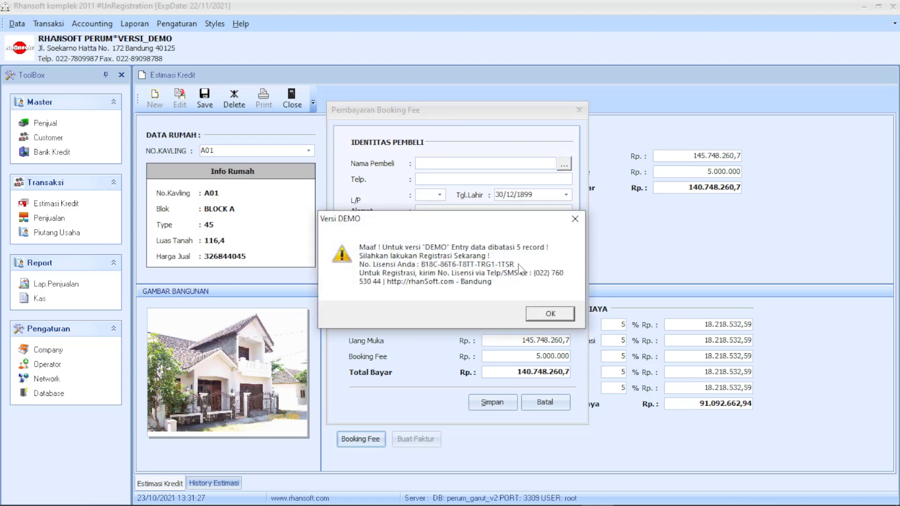
{"action": "left_click", "coordinate": [551, 314]}
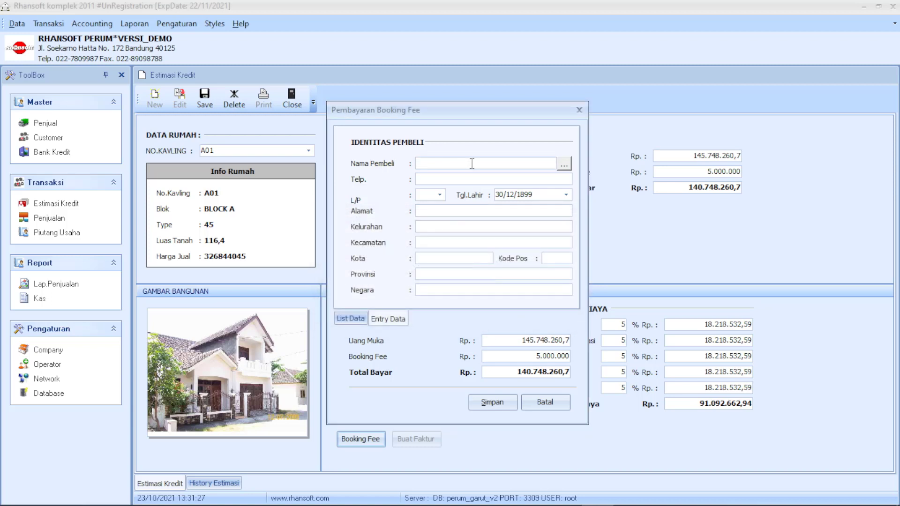
Fill in the buyer's country and compare the form against the estimate.
{"action": "type", "text": "1"}
{"action": "type", "text": "I"}
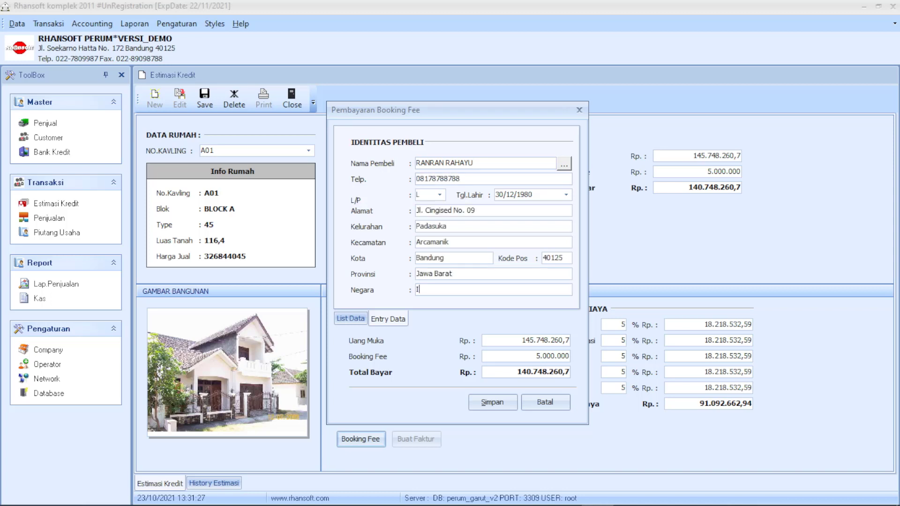
{"action": "type", "text": "ndonesia"}
{"action": "left_click_drag", "start_coordinate": [480, 109], "coordinate": [282, 122]}
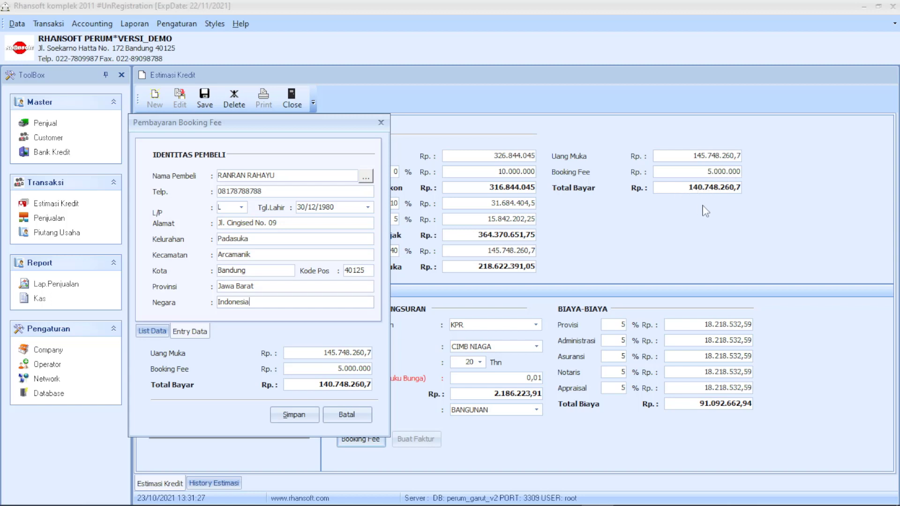
{"action": "left_click_drag", "start_coordinate": [307, 127], "coordinate": [351, 117]}
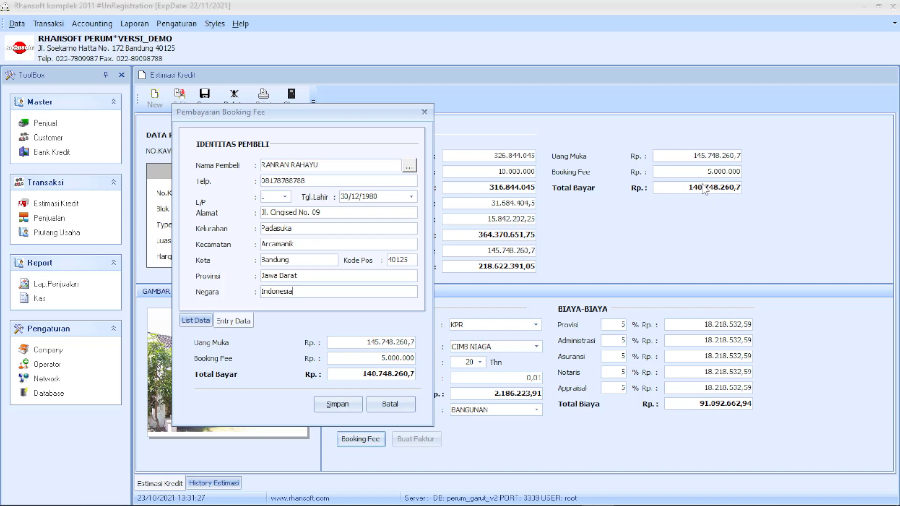
{"action": "left_click_drag", "start_coordinate": [311, 112], "coordinate": [456, 94]}
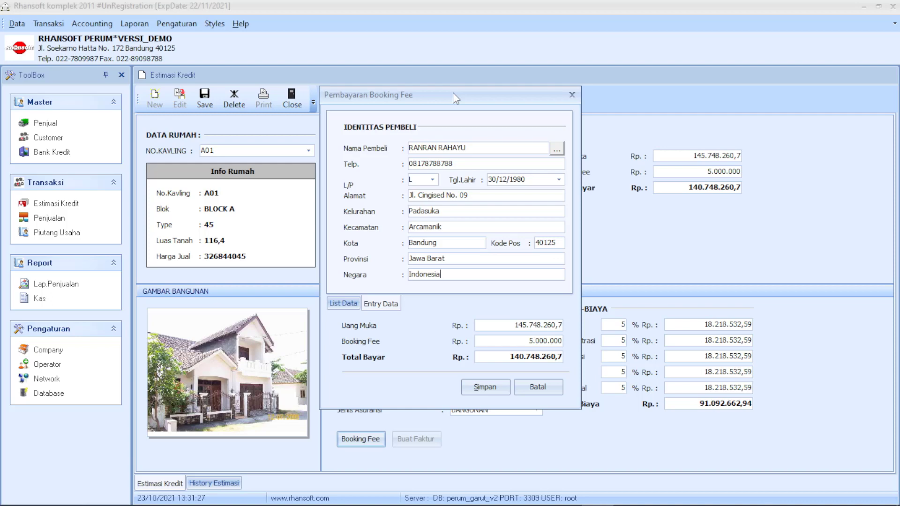
Save the booking fee payment and preview the Rp. 5.000.000 Kwitansi receipt at whole-page view.
{"action": "left_click", "coordinate": [485, 390]}
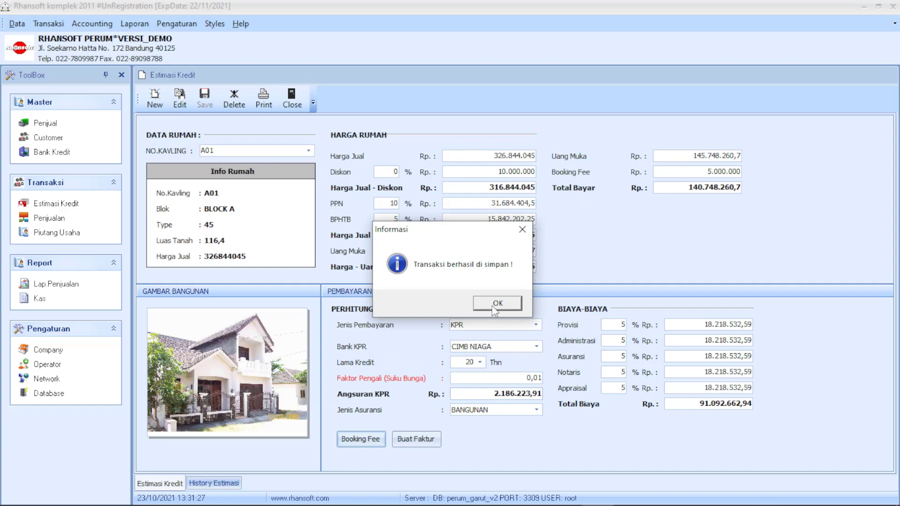
{"action": "left_click", "coordinate": [490, 304]}
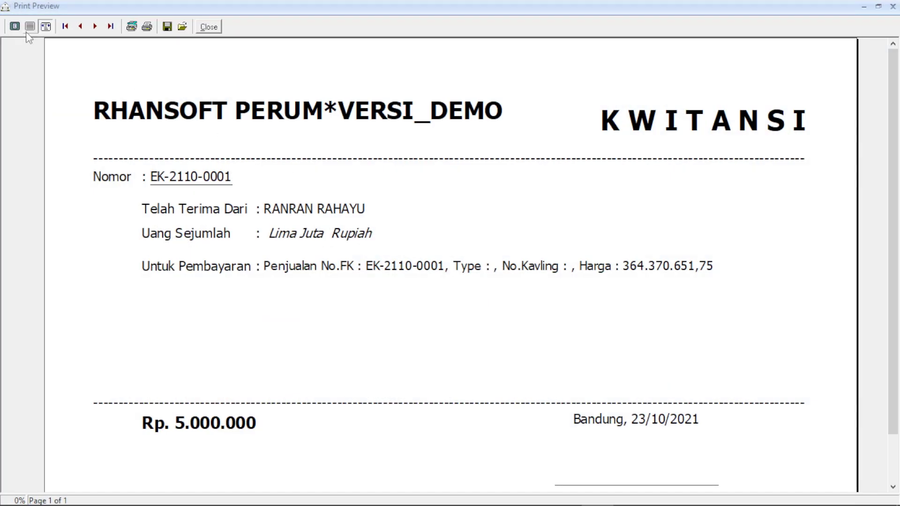
{"action": "left_click", "coordinate": [30, 28]}
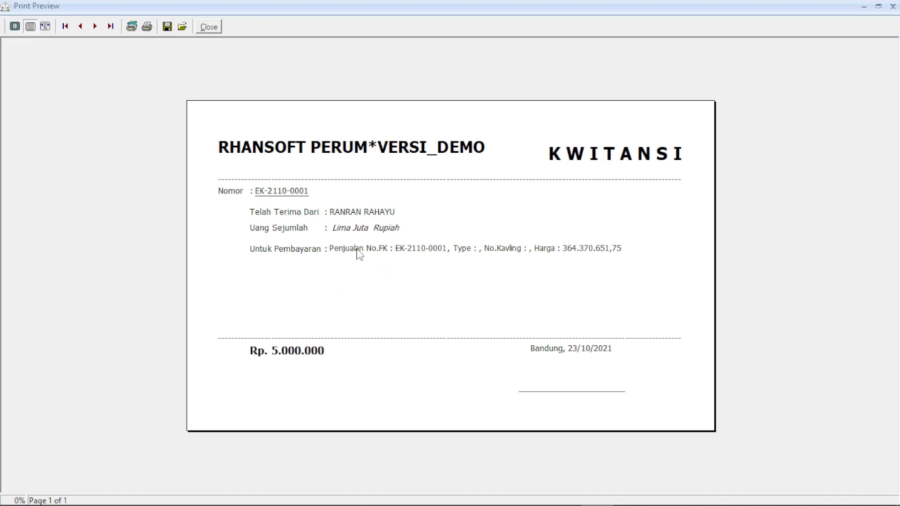
{"action": "key", "text": "Escape"}
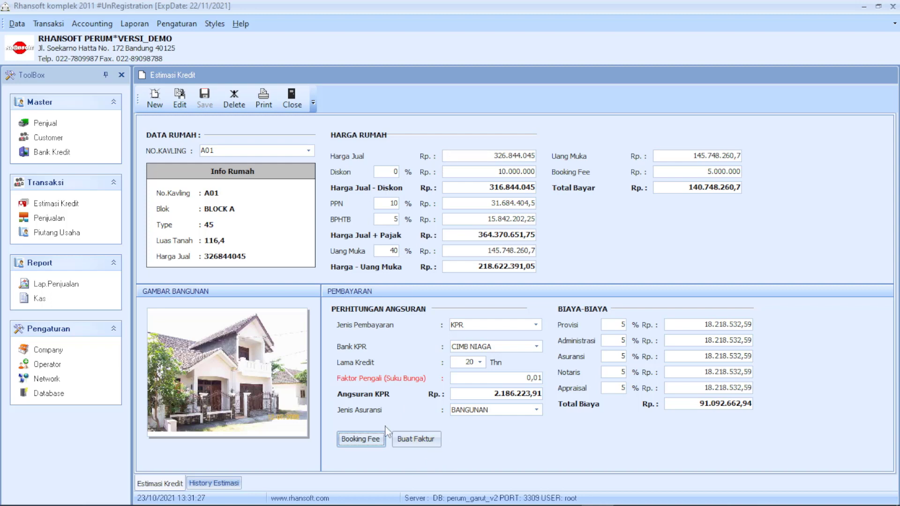
Reload the A01 estimate from history, then close the estimate and records forms.
{"action": "left_click", "coordinate": [213, 483]}
{"action": "double_click", "coordinate": [300, 167]}
{"action": "left_click", "coordinate": [298, 101]}
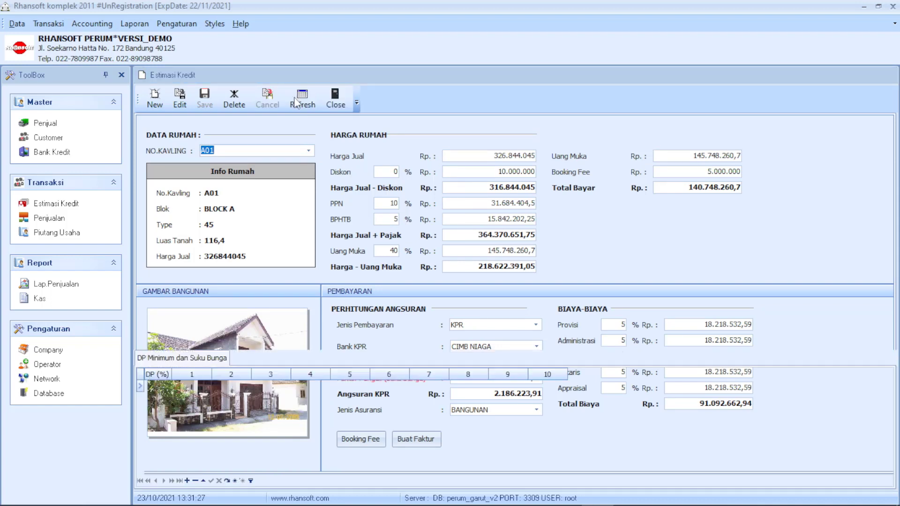
{"action": "left_click", "coordinate": [337, 96]}
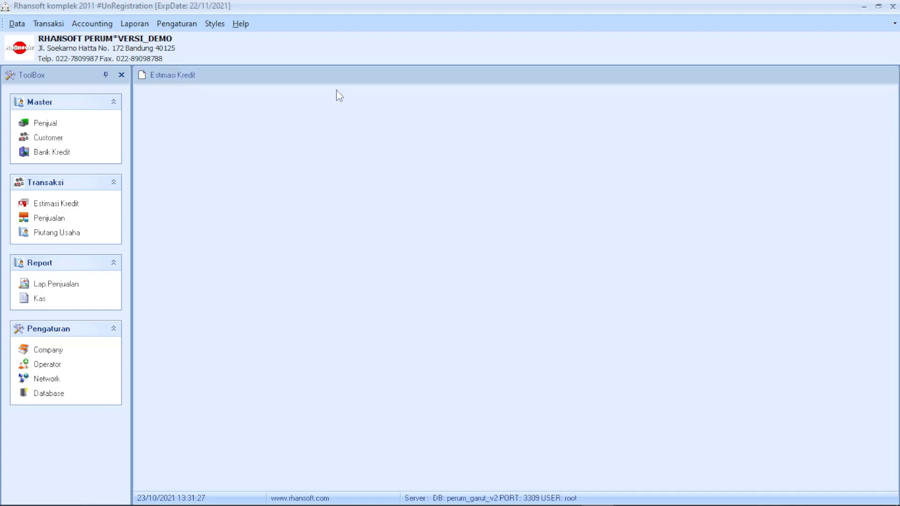
Start a new Transaksi > Penjualan sales transaction.
{"action": "left_click", "coordinate": [92, 23]}
{"action": "mouse_move", "coordinate": [46, 28]}
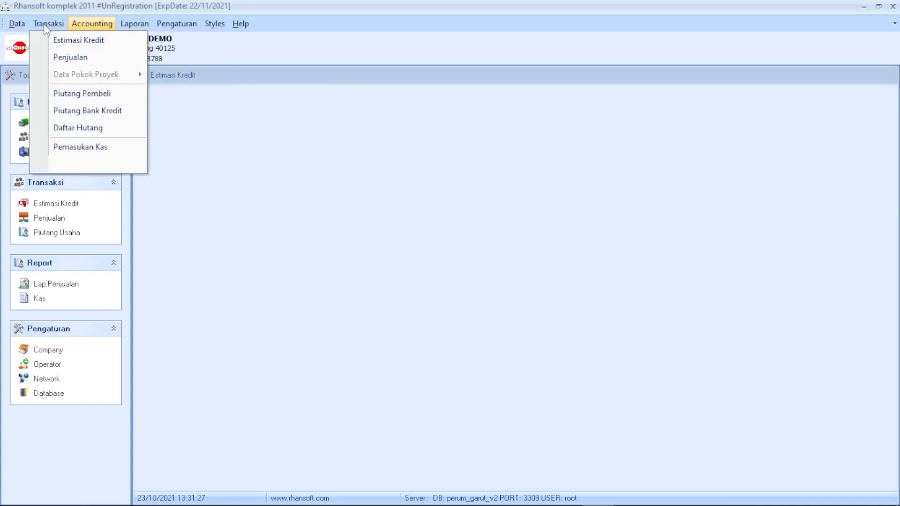
{"action": "left_click", "coordinate": [65, 57]}
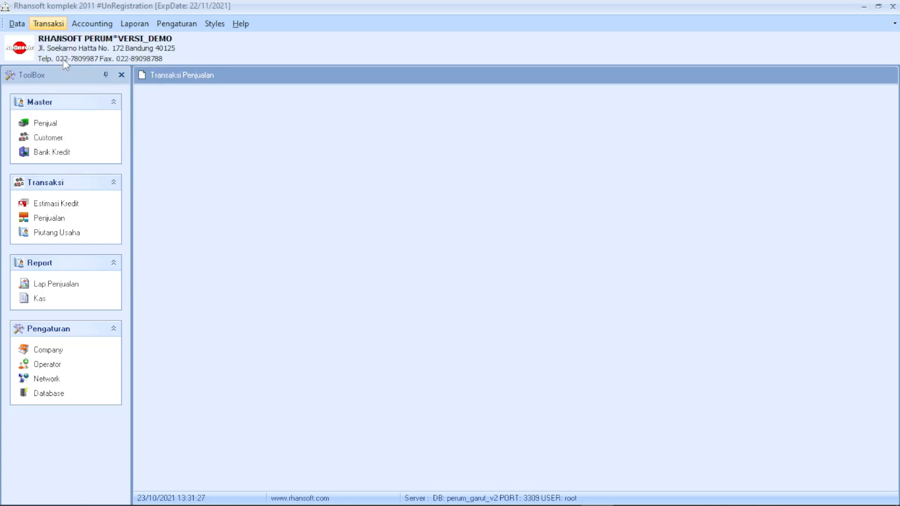
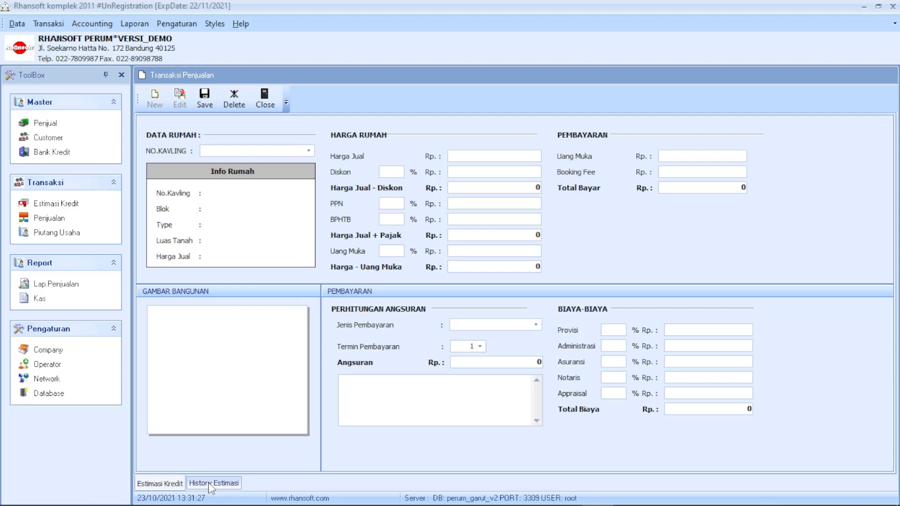
Select the 23/10/2021 A01 estimate in History Estimasi and open it for editing.
{"action": "left_click", "coordinate": [212, 485]}
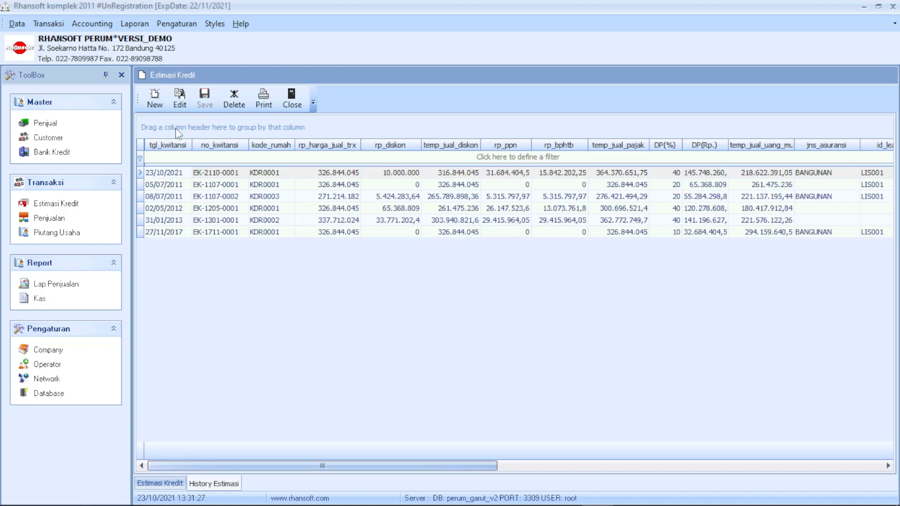
{"action": "left_click", "coordinate": [163, 177]}
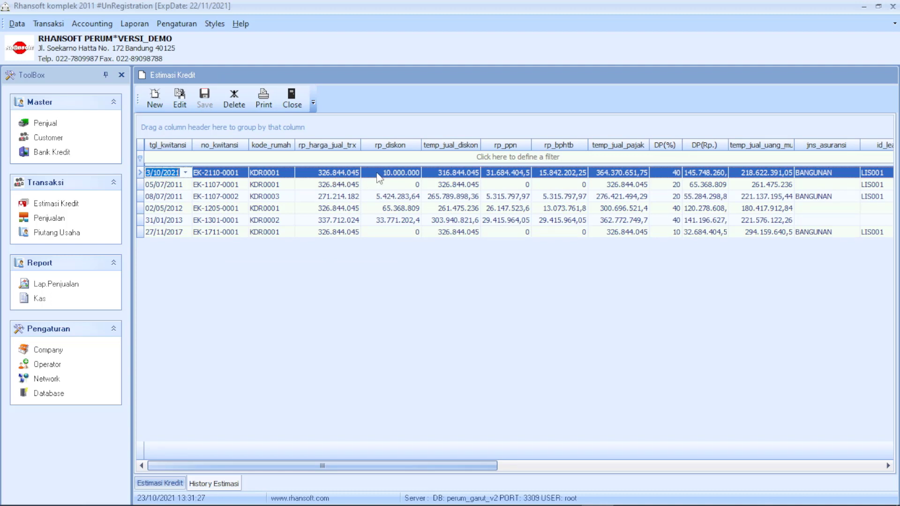
{"action": "left_click", "coordinate": [377, 173]}
{"action": "key", "text": "Down"}
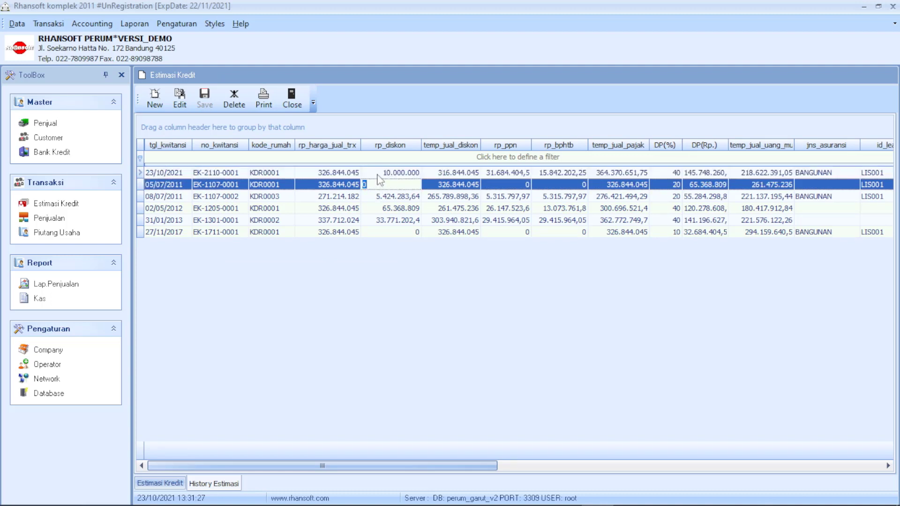
{"action": "left_click", "coordinate": [379, 175]}
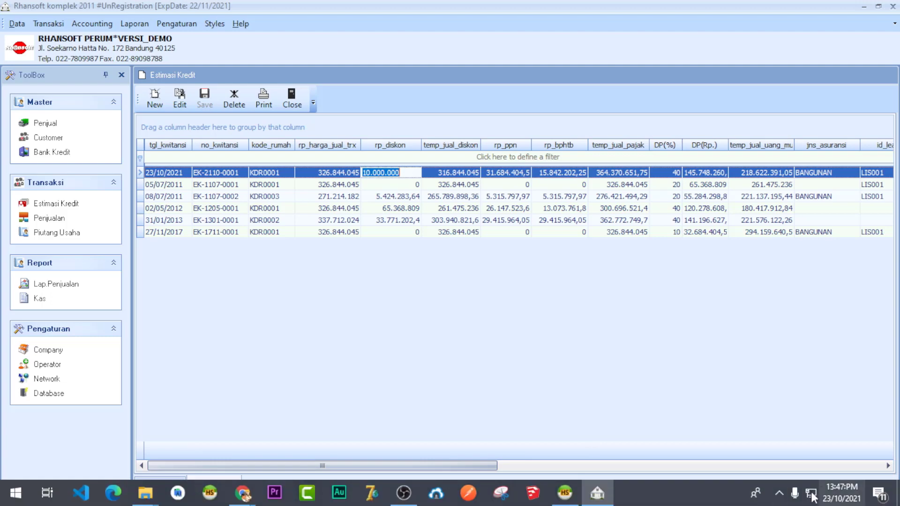
{"action": "left_click", "coordinate": [187, 173]}
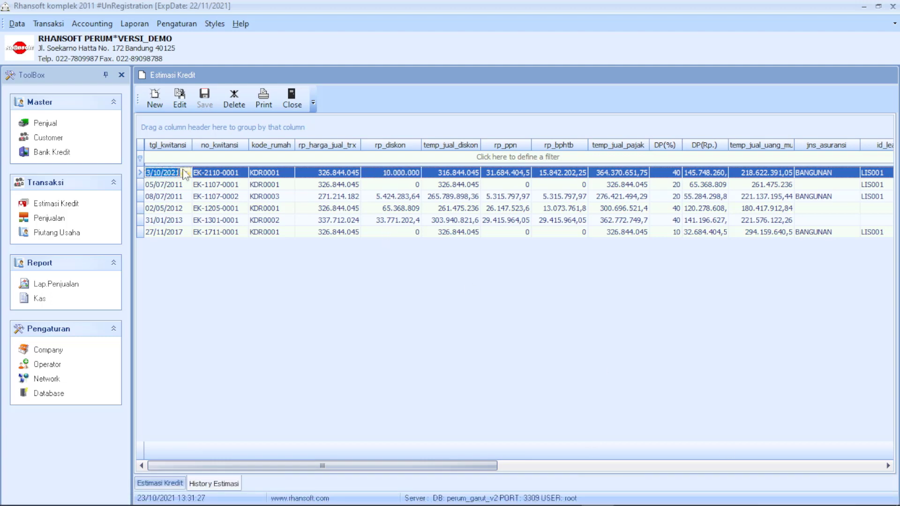
{"action": "left_click", "coordinate": [180, 99]}
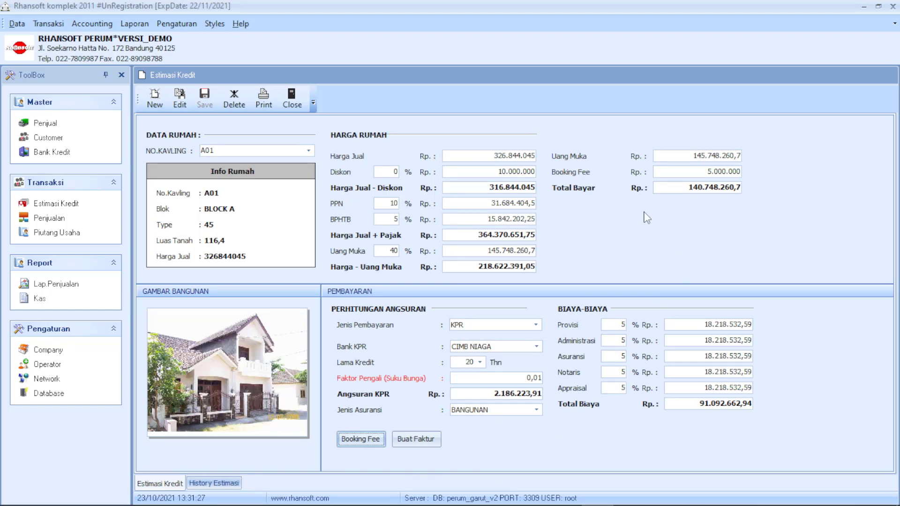
Generate a Transaksi Penjualan invoice from the A01 estimate with Buat Faktur.
{"action": "left_click", "coordinate": [400, 443]}
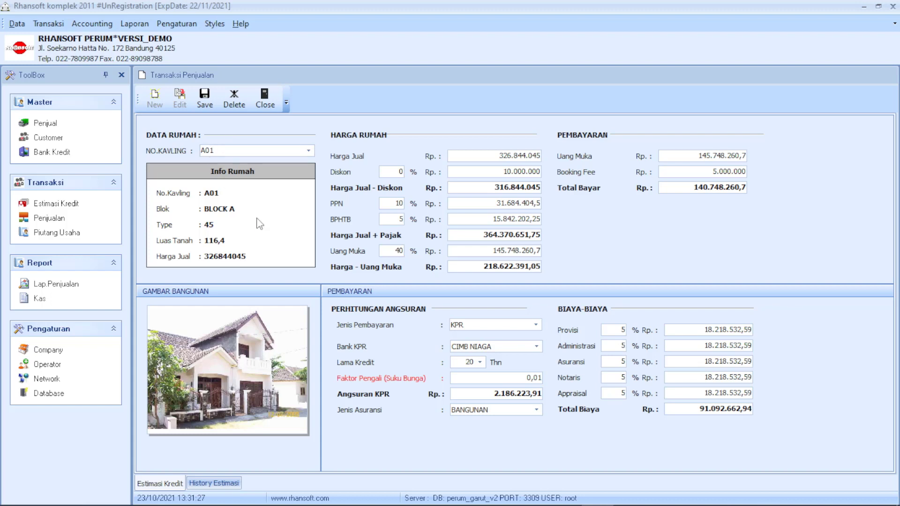
{"action": "left_click", "coordinate": [414, 438]}
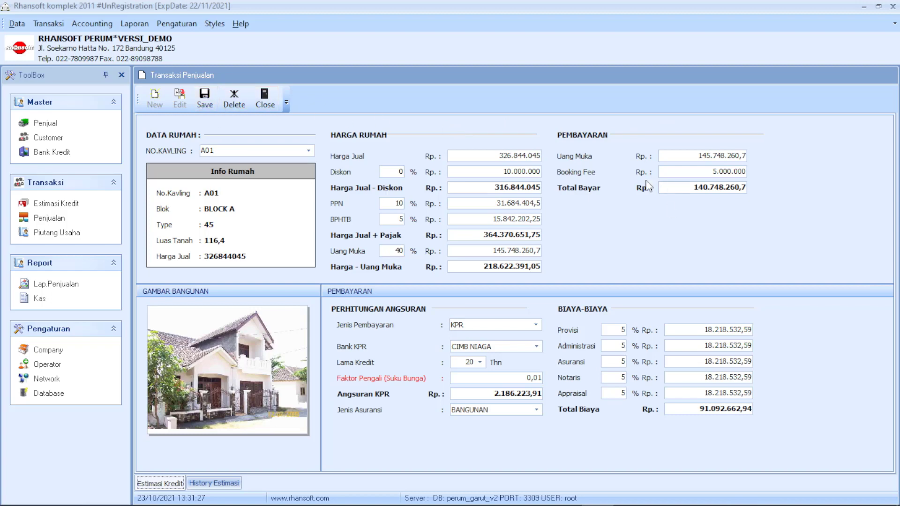
Save the sale and enter the note 'Catatan : Testing' in the payment form.
{"action": "left_click", "coordinate": [207, 104]}
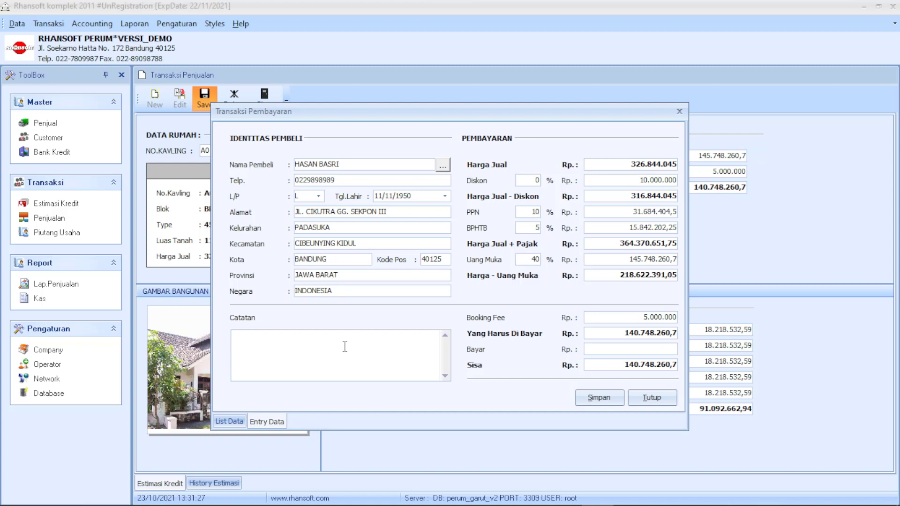
{"action": "type", "text": "Catatan : Testing"}
{"action": "left_click", "coordinate": [445, 196]}
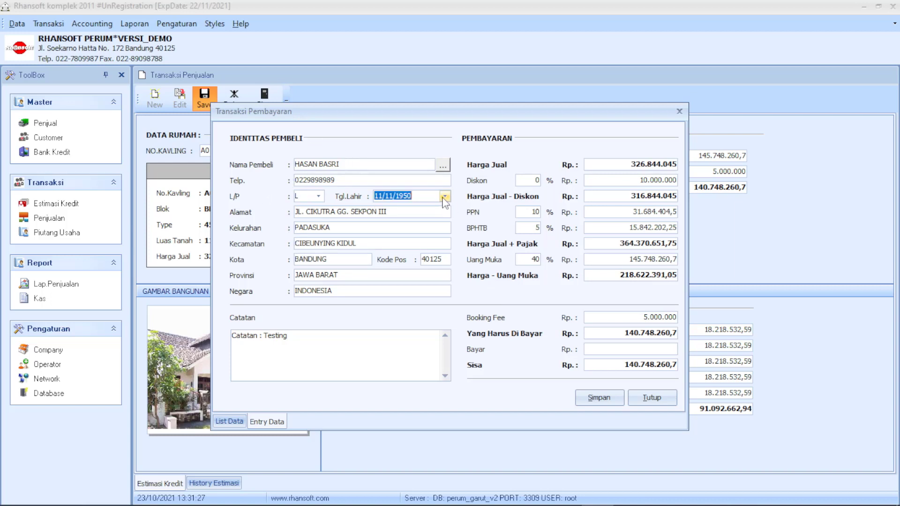
{"action": "left_click", "coordinate": [445, 196]}
Enter a 40.000.000 payment, leaving 100.748.260,7 remaining, and save it.
{"action": "left_click", "coordinate": [616, 350]}
{"action": "double_click", "coordinate": [612, 333]}
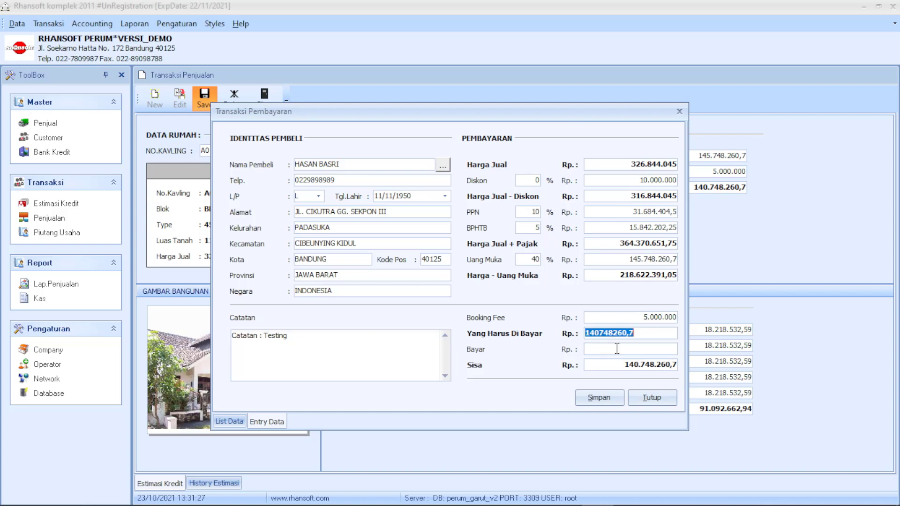
{"action": "left_click", "coordinate": [621, 350]}
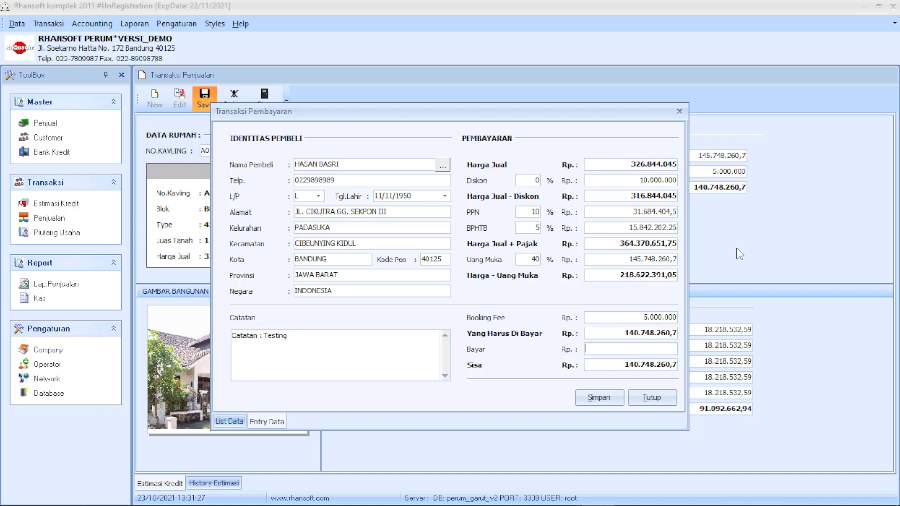
{"action": "type", "text": "40000000"}
{"action": "double_click", "coordinate": [635, 352]}
{"action": "key", "text": "Tab"}
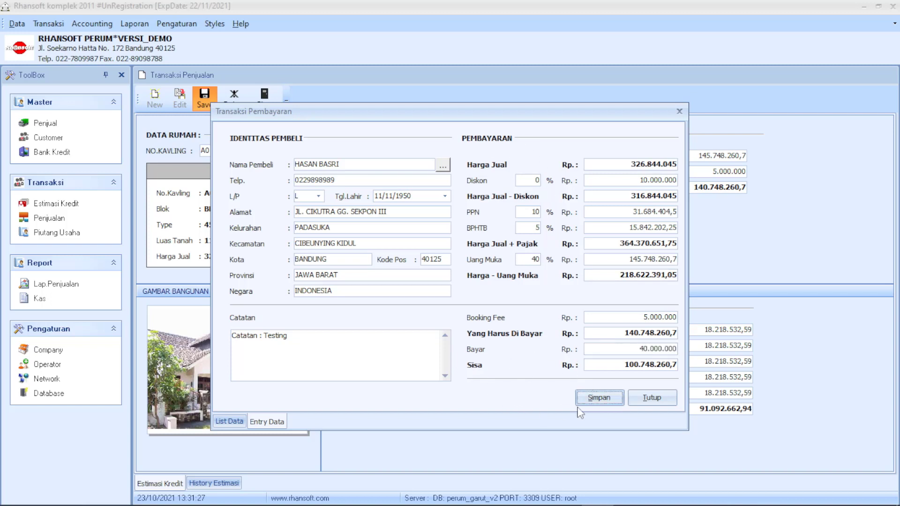
{"action": "left_click", "coordinate": [606, 399]}
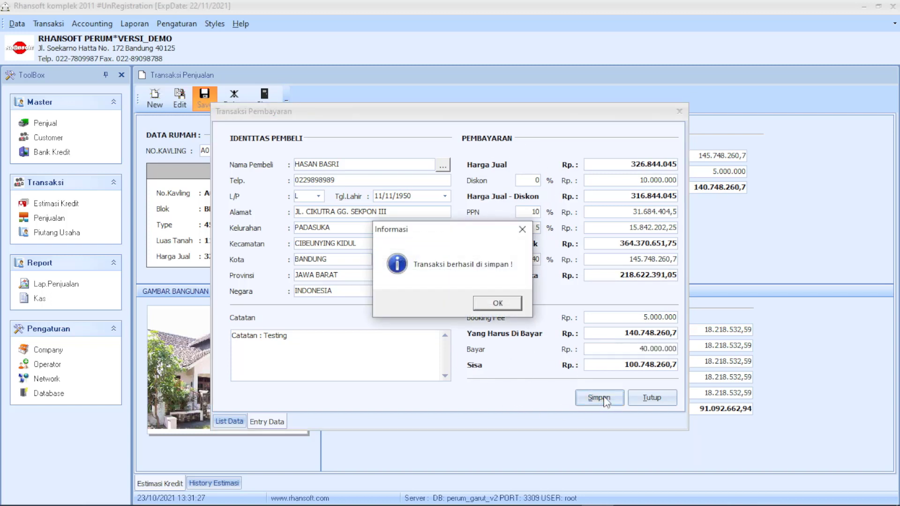
Inspect the A01 Kwitansi receipt at actual size, page width and whole page, then close it.
{"action": "left_click", "coordinate": [497, 303]}
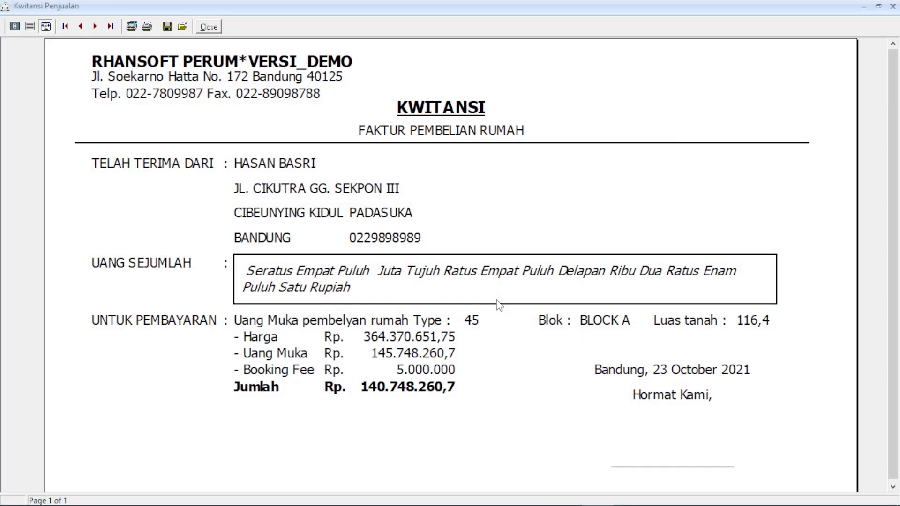
{"action": "left_click", "coordinate": [31, 27]}
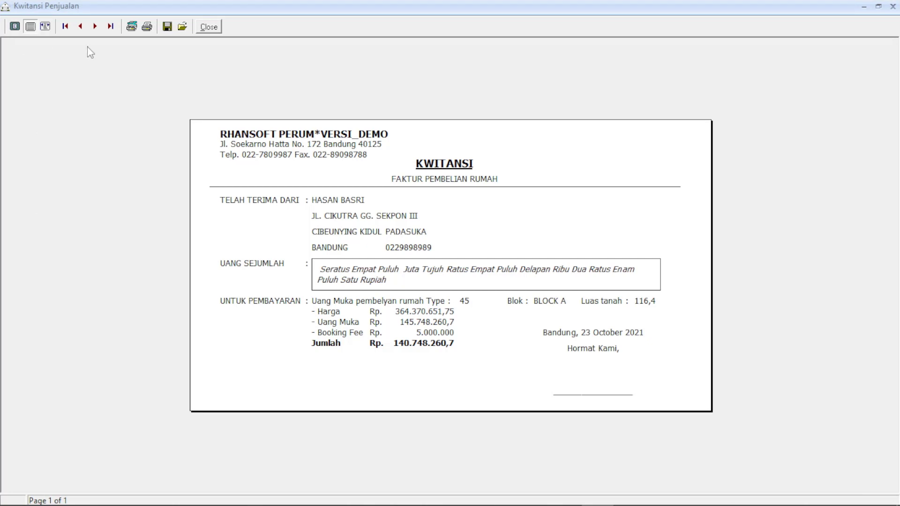
{"action": "left_click", "coordinate": [46, 27]}
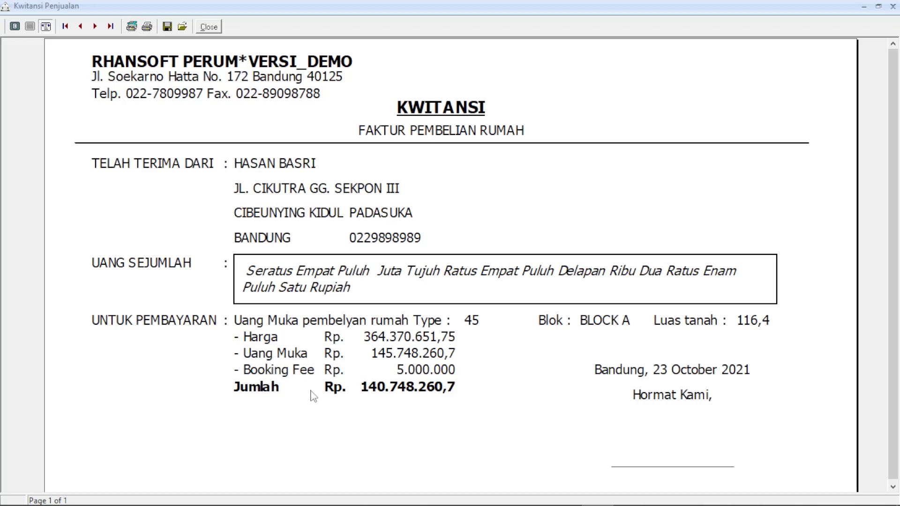
{"action": "left_click", "coordinate": [31, 27]}
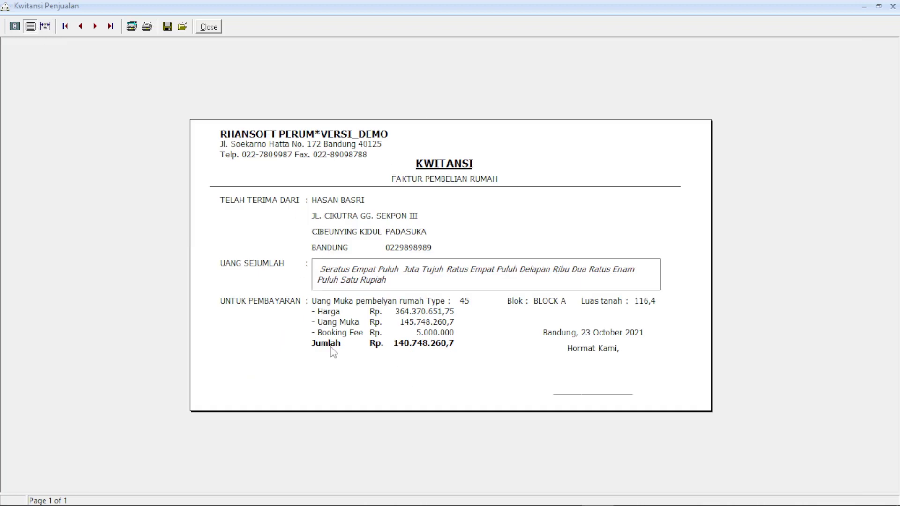
{"action": "left_click", "coordinate": [216, 28]}
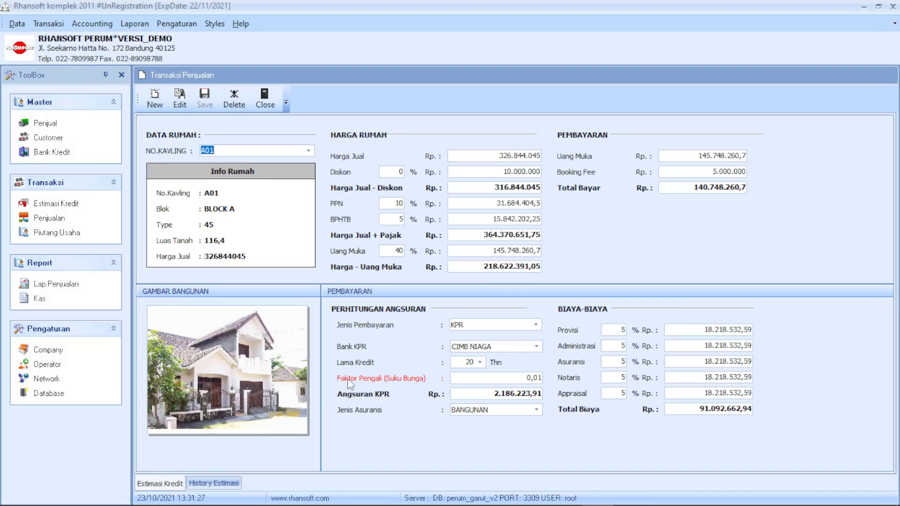
Reopen the 23/10/2021 A01 sale from the sales history for editing.
{"action": "left_click", "coordinate": [217, 487]}
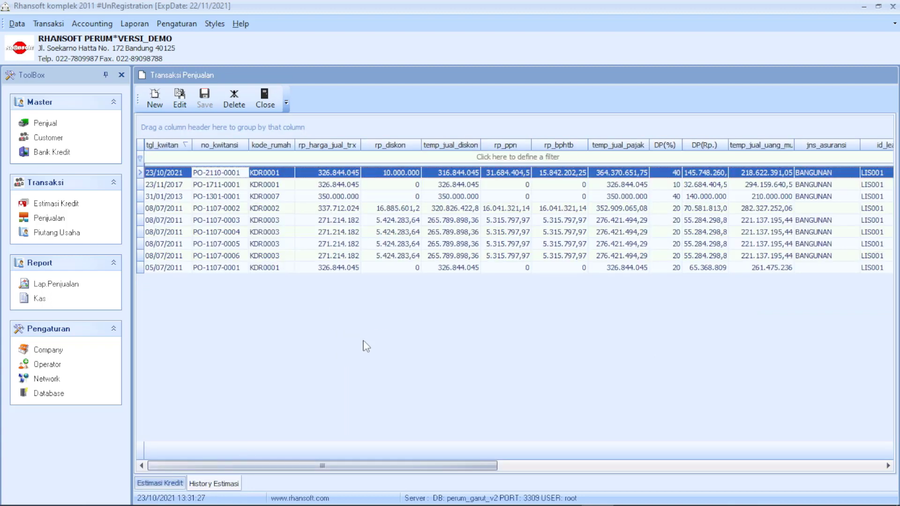
{"action": "left_click", "coordinate": [348, 197]}
{"action": "left_click", "coordinate": [349, 173]}
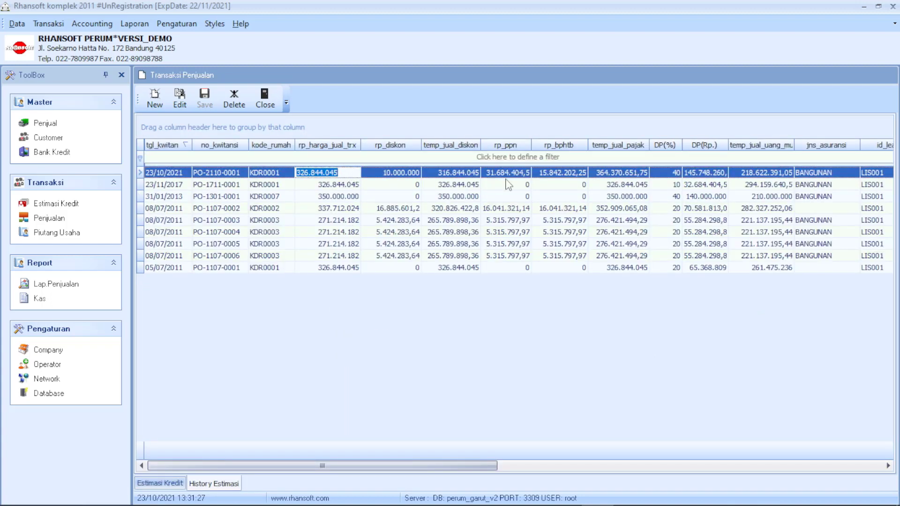
{"action": "key", "text": "Right"}
{"action": "key", "text": "Right"}
{"action": "key", "text": "Right"}
{"action": "key", "text": "Right"}
{"action": "key", "text": "Right"}
{"action": "key", "text": "Right"}
{"action": "key", "text": "Right"}
{"action": "key", "text": "Right"}
{"action": "key", "text": "Right"}
{"action": "key", "text": "Right"}
{"action": "key", "text": "Right"}
{"action": "key", "text": "Right"}
{"action": "key", "text": "Right"}
{"action": "key", "text": "Right"}
{"action": "key", "text": "Right"}
{"action": "key", "text": "Right"}
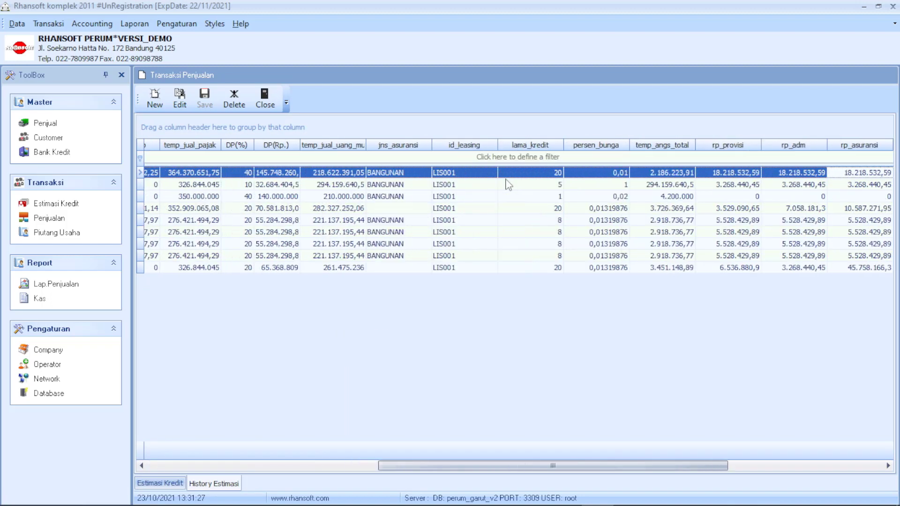
{"action": "key", "text": "Right"}
{"action": "key", "text": "Right"}
{"action": "key", "text": "Right"}
{"action": "key", "text": "Right"}
{"action": "key", "text": "Right"}
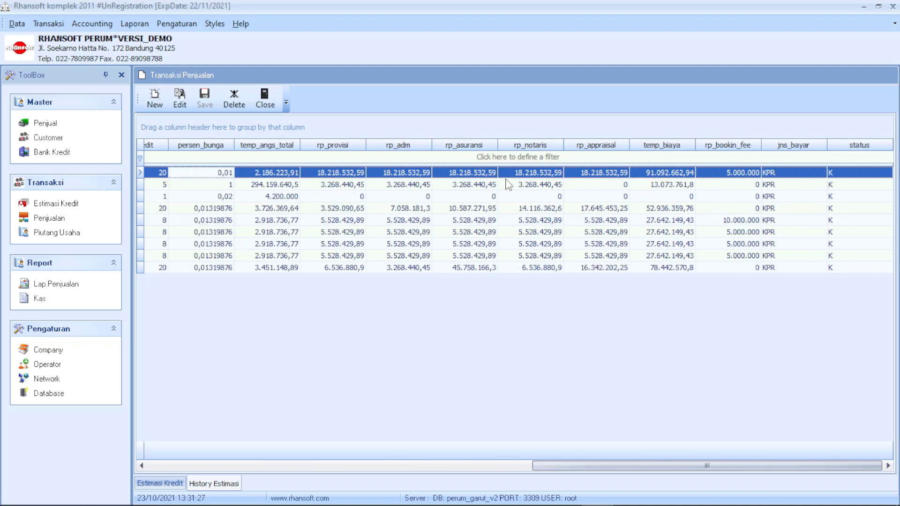
{"action": "key", "text": "Left"}
{"action": "key", "text": "Left"}
{"action": "key", "text": "Left"}
{"action": "key", "text": "Left"}
{"action": "key", "text": "Left"}
{"action": "key", "text": "Left"}
{"action": "key", "text": "Left"}
{"action": "key", "text": "Left"}
{"action": "key", "text": "Left"}
{"action": "key", "text": "Left"}
{"action": "key", "text": "Left"}
{"action": "key", "text": "Left"}
{"action": "key", "text": "Left"}
{"action": "key", "text": "Left"}
{"action": "key", "text": "Left"}
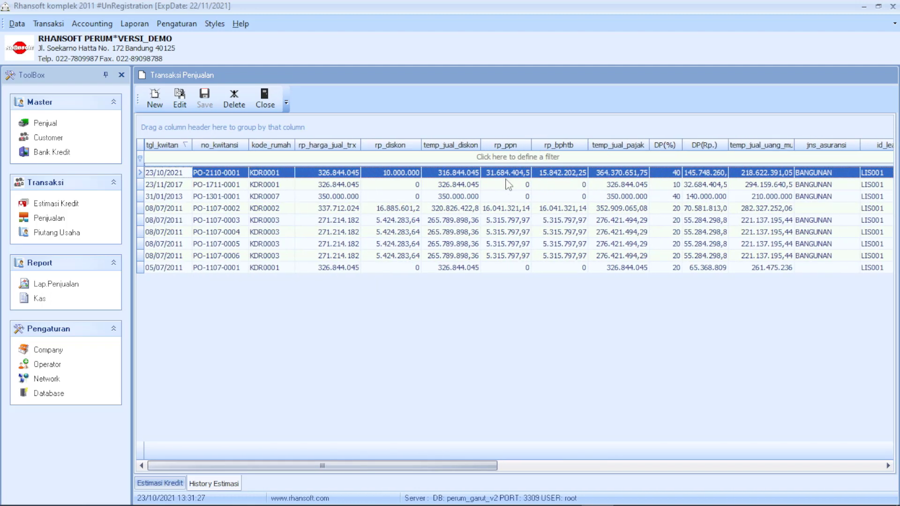
{"action": "left_click", "coordinate": [171, 174]}
{"action": "left_click", "coordinate": [220, 176]}
{"action": "left_click", "coordinate": [180, 99]}
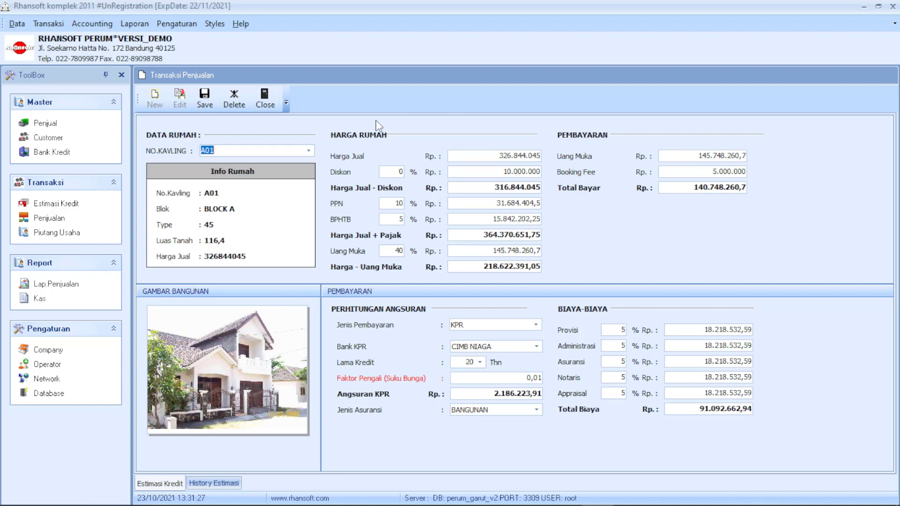
Open Transaksi > Piutang and widen the period start year to 2020.
{"action": "left_click", "coordinate": [266, 100]}
{"action": "left_click", "coordinate": [48, 24]}
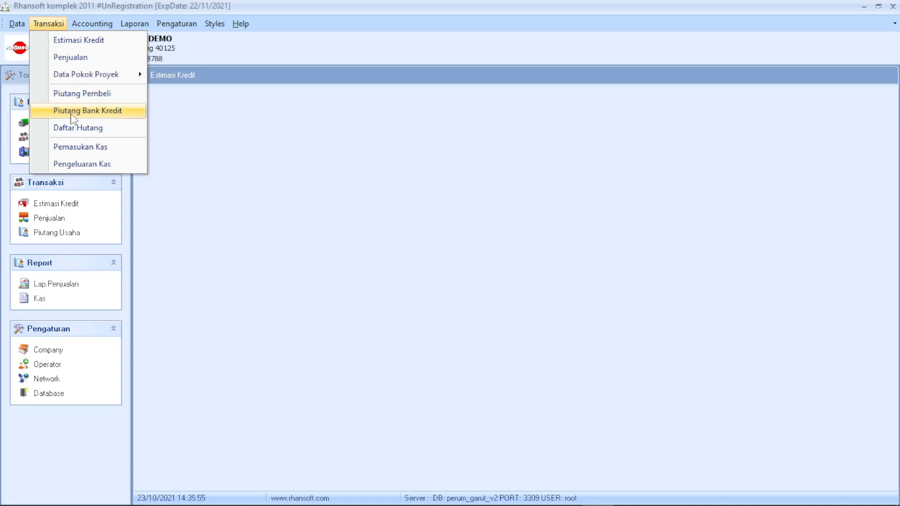
{"action": "left_click", "coordinate": [64, 98]}
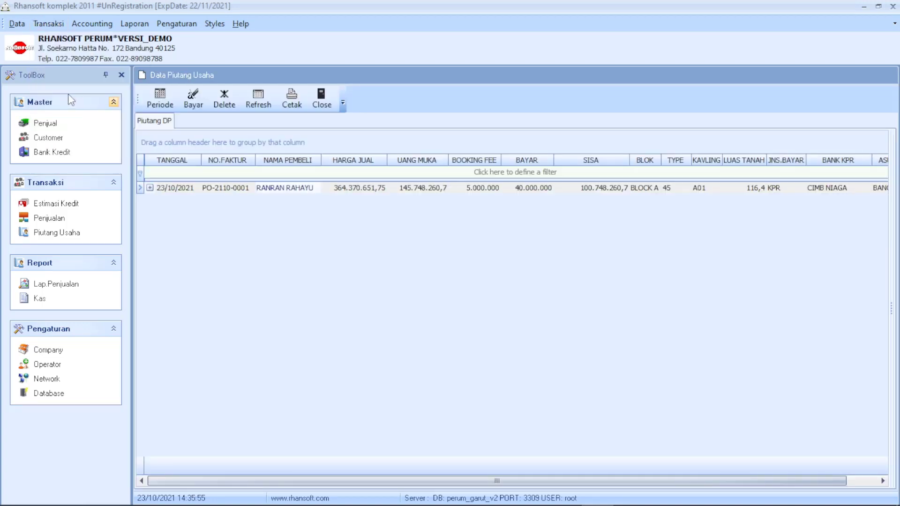
{"action": "left_click", "coordinate": [150, 187]}
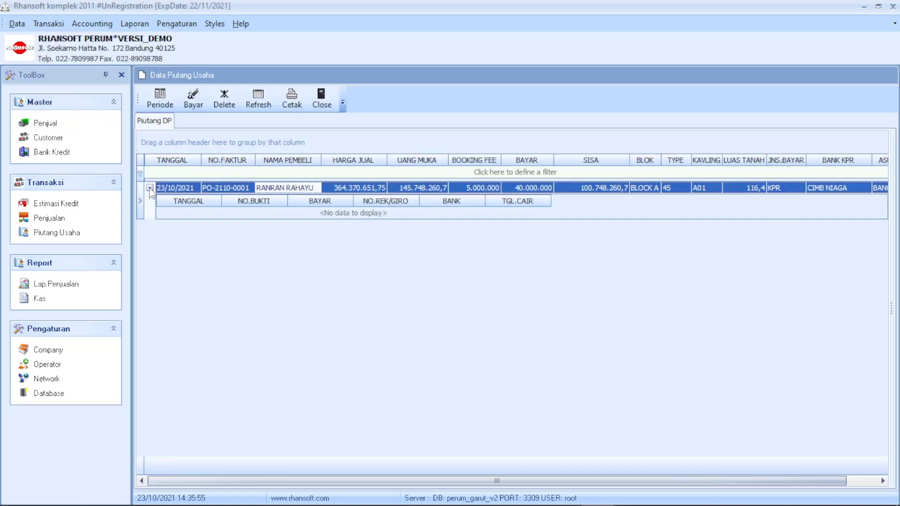
{"action": "left_click", "coordinate": [149, 187]}
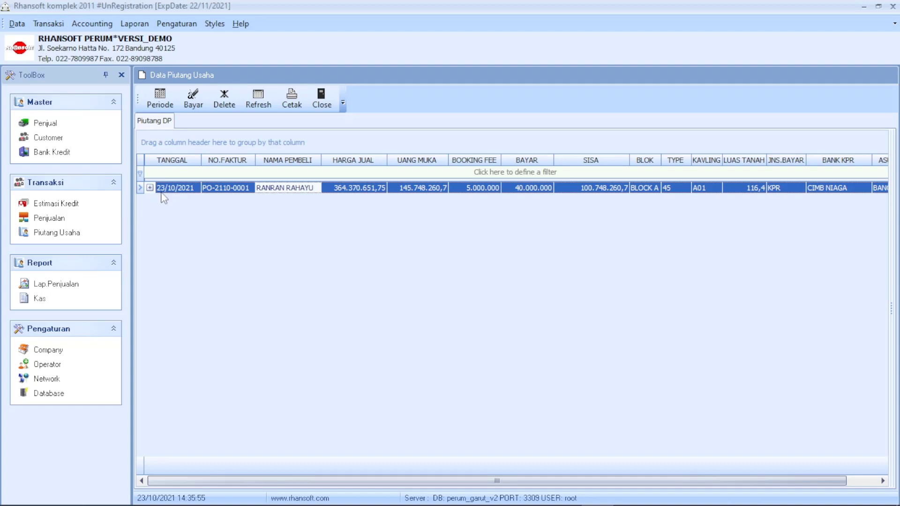
{"action": "left_click", "coordinate": [160, 100]}
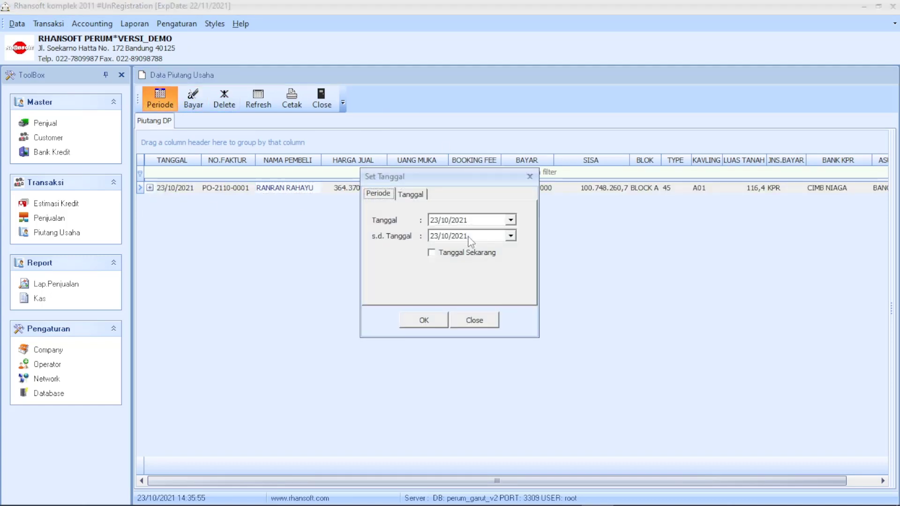
{"action": "left_click", "coordinate": [462, 220]}
{"action": "type", "text": "20"}
{"action": "left_click", "coordinate": [432, 320]}
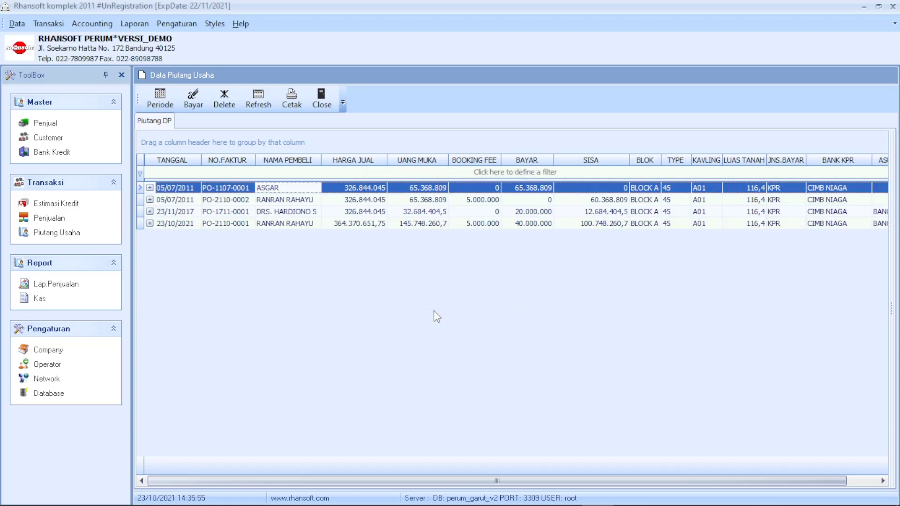
Select the 23/10/2021 receivable PO-2110-0001 and start a payment on it with Bayar.
{"action": "left_click", "coordinate": [371, 202]}
{"action": "left_click", "coordinate": [374, 212]}
{"action": "left_click", "coordinate": [376, 224]}
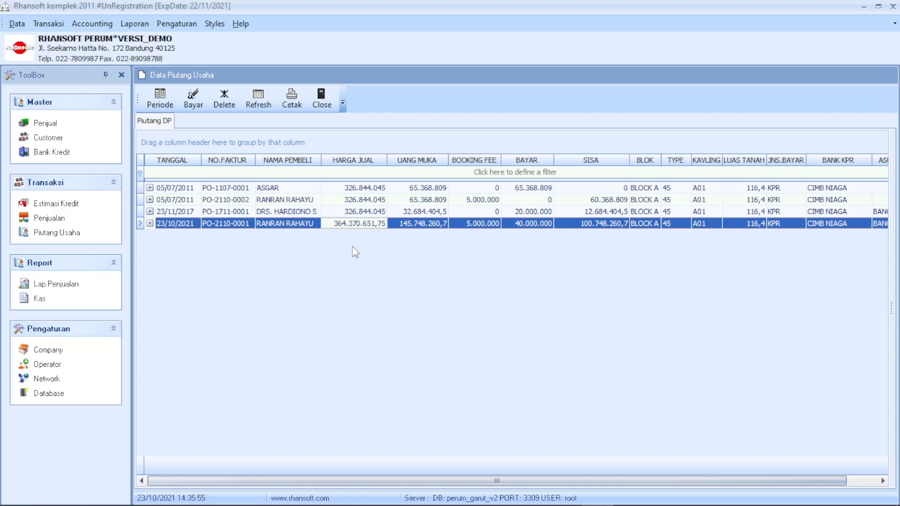
{"action": "left_click", "coordinate": [150, 223]}
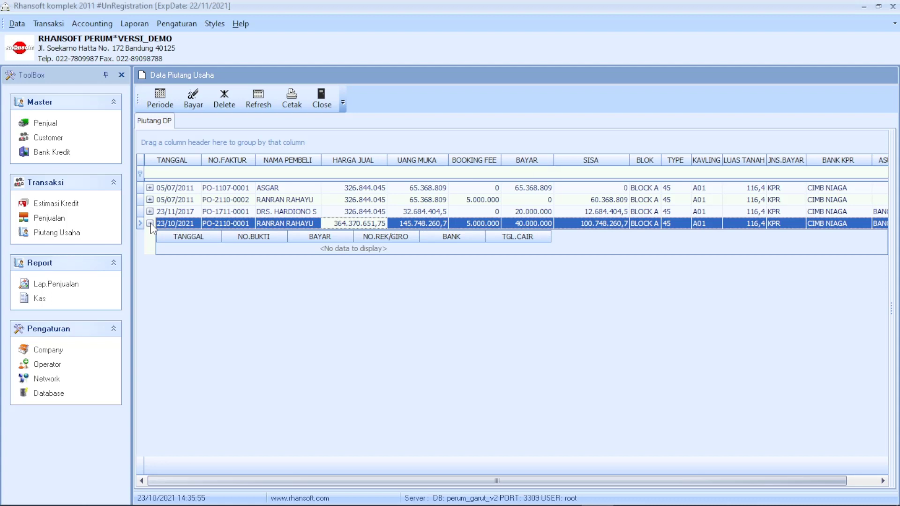
{"action": "left_click", "coordinate": [150, 224]}
{"action": "left_click", "coordinate": [150, 212]}
{"action": "left_click", "coordinate": [150, 212]}
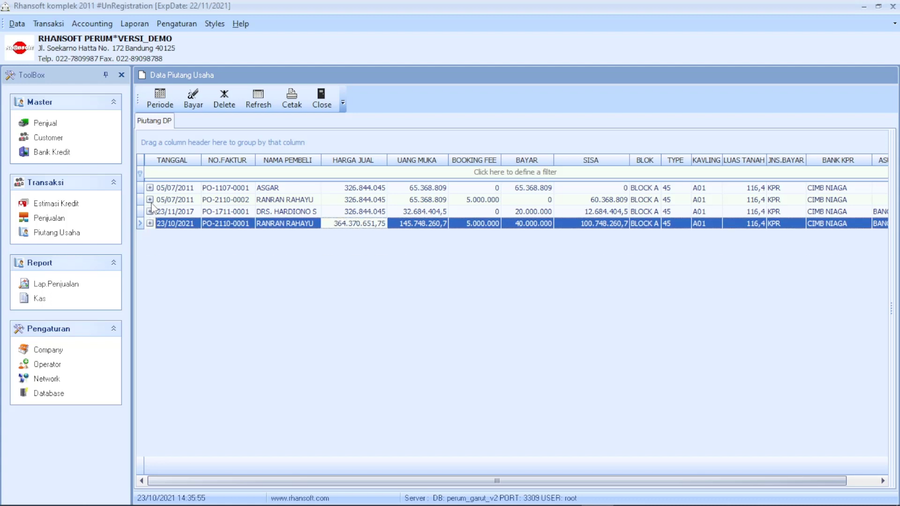
{"action": "left_click", "coordinate": [150, 200]}
{"action": "left_click", "coordinate": [150, 200]}
{"action": "left_click", "coordinate": [150, 200]}
{"action": "left_click", "coordinate": [150, 200]}
{"action": "left_click", "coordinate": [299, 227]}
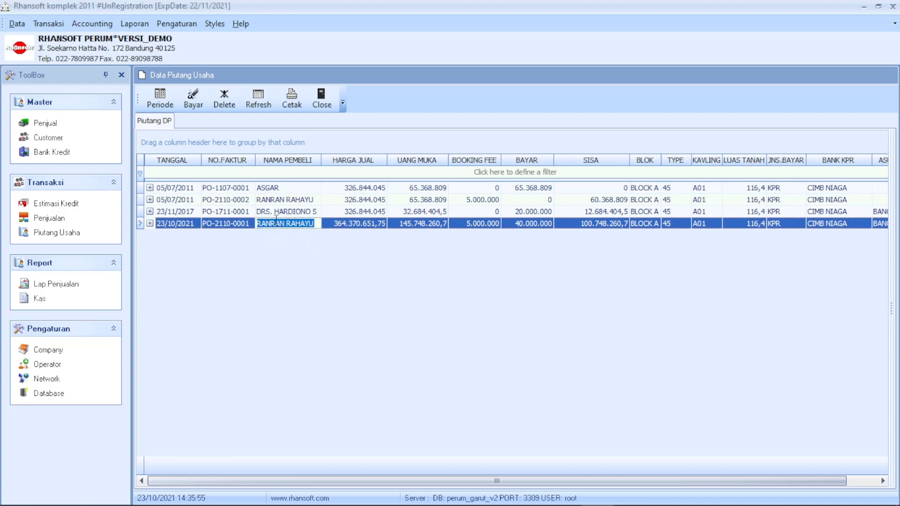
{"action": "left_click", "coordinate": [197, 104]}
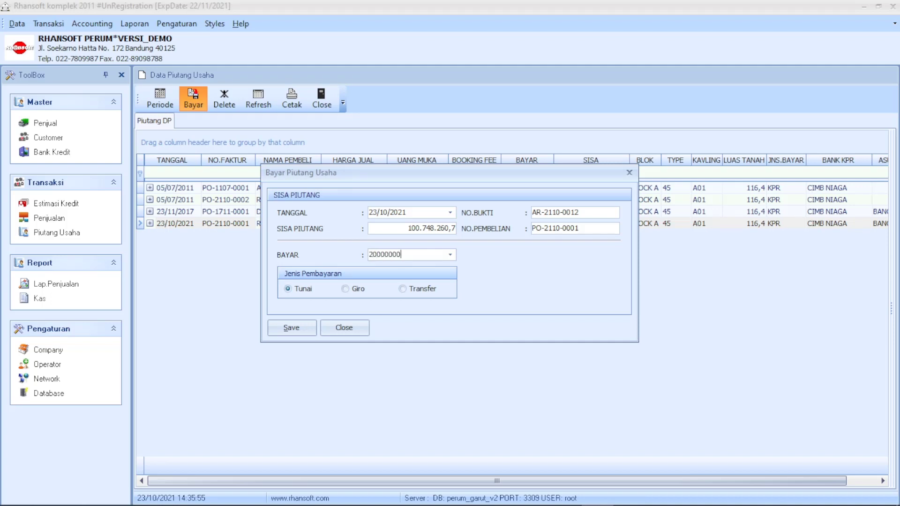
Check the 100.748.260,7 balance and set the payment type to Tunai (cash).
{"action": "left_click_drag", "start_coordinate": [471, 175], "coordinate": [488, 242]}
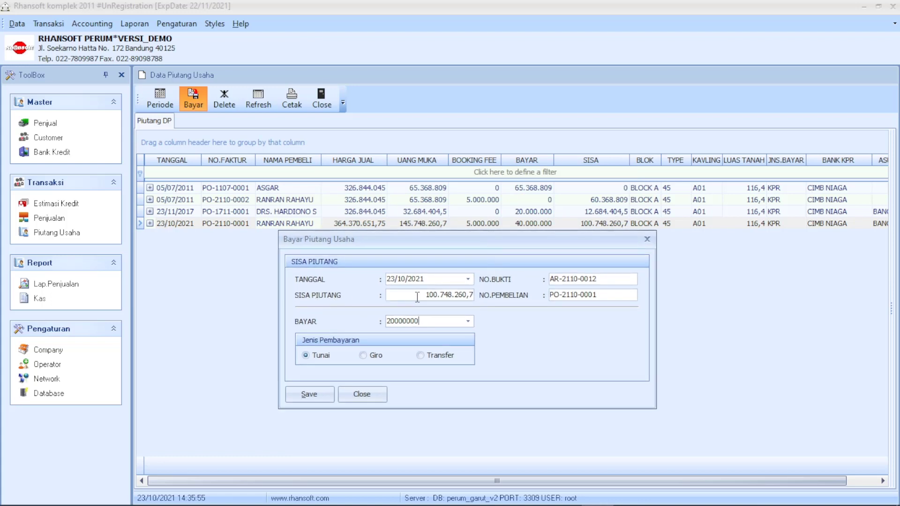
{"action": "left_click_drag", "start_coordinate": [418, 297], "coordinate": [474, 296]}
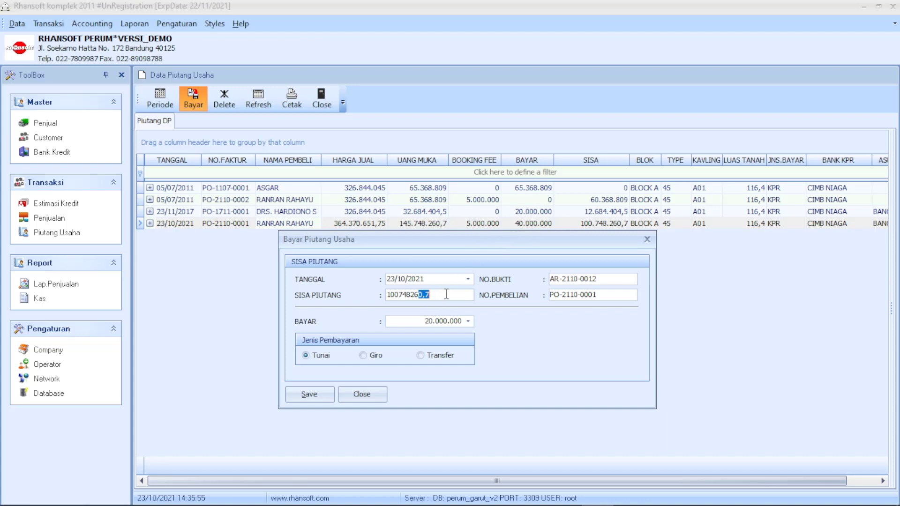
{"action": "left_click_drag", "start_coordinate": [446, 294], "coordinate": [338, 299]}
{"action": "left_click", "coordinate": [311, 358]}
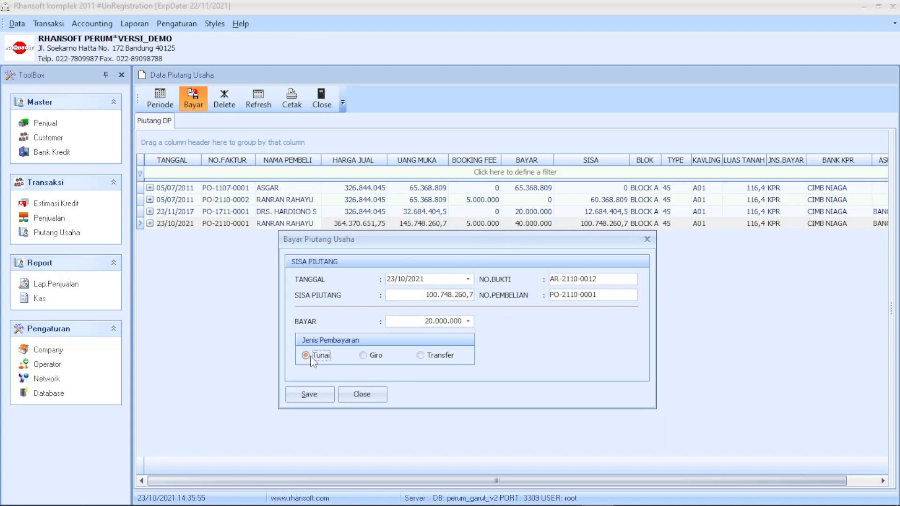
{"action": "left_click", "coordinate": [365, 357]}
{"action": "left_click", "coordinate": [429, 357]}
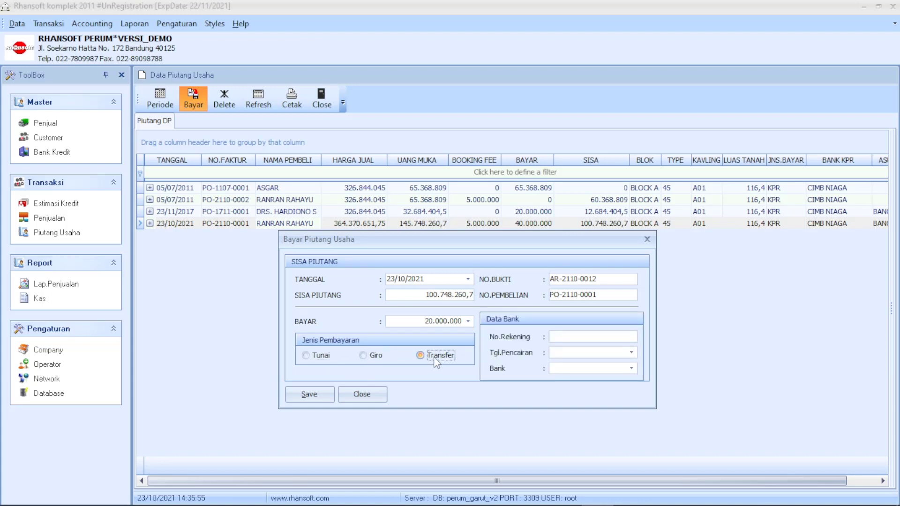
{"action": "left_click", "coordinate": [381, 357]}
{"action": "left_click", "coordinate": [438, 361]}
{"action": "left_click", "coordinate": [311, 357]}
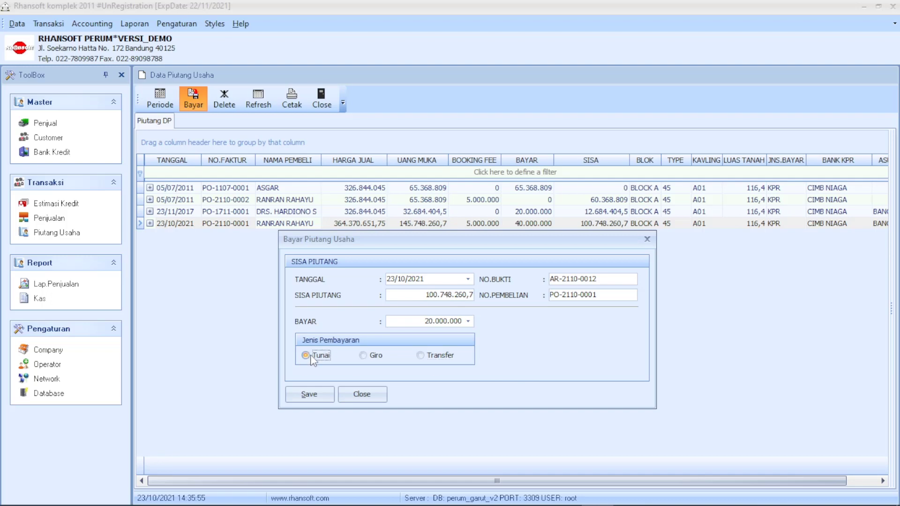
Save the 20.000.000 cash payment and preview receipt AR-2110-0012 full page.
{"action": "left_click", "coordinate": [310, 396]}
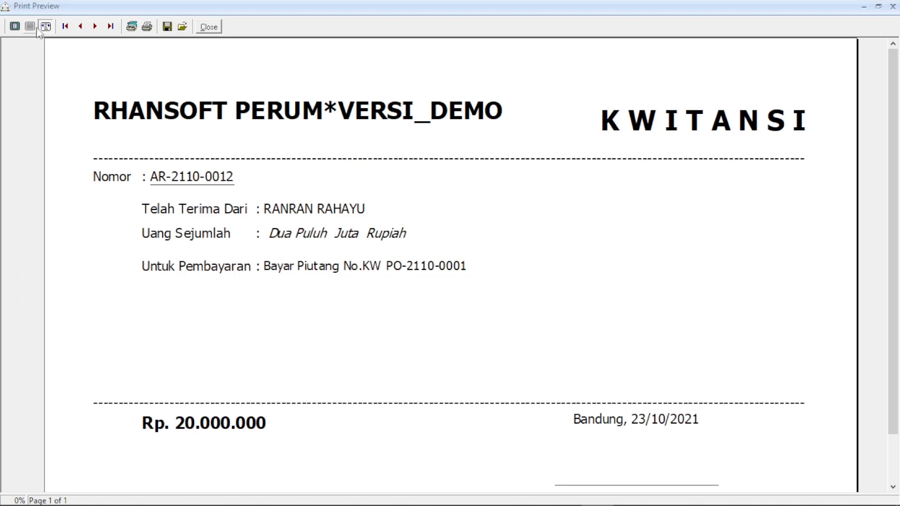
{"action": "left_click", "coordinate": [30, 26]}
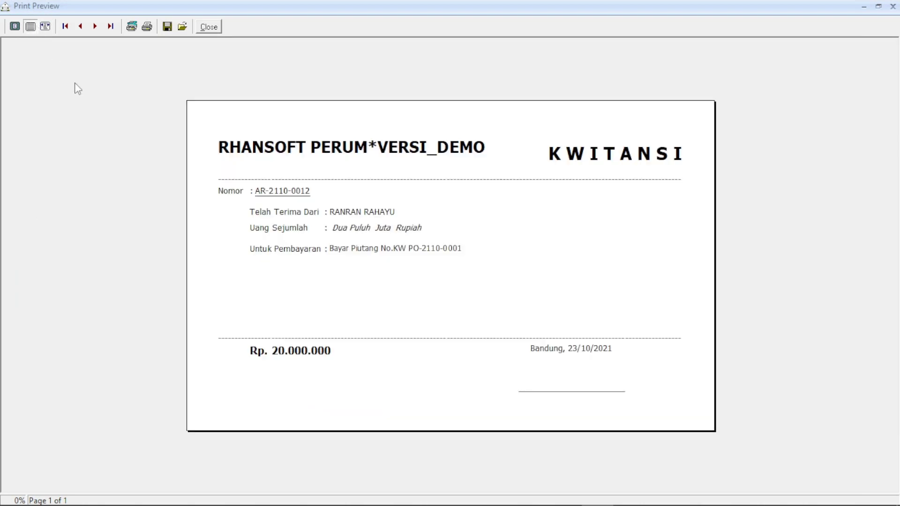
{"action": "left_click", "coordinate": [213, 29]}
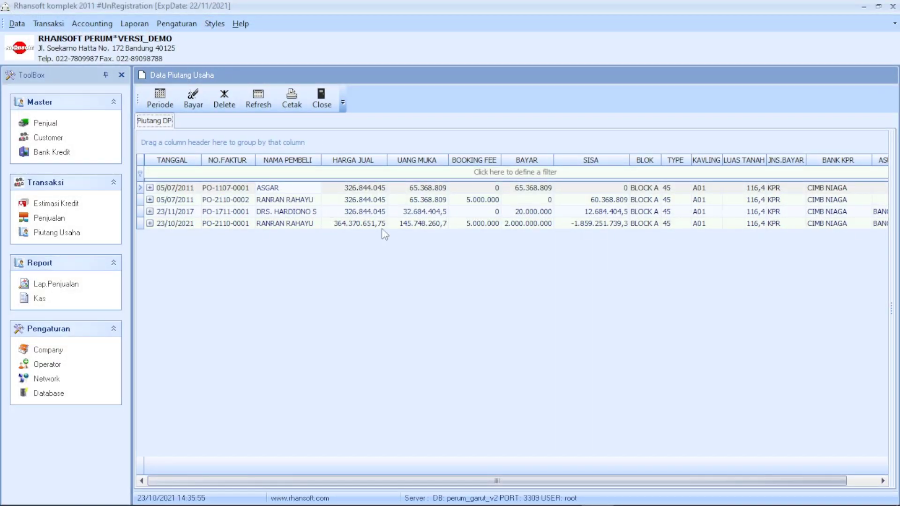
Expand the 23/10/2021 receivable to inspect its 20.000.000 payment AR-2110-0012.
{"action": "left_click", "coordinate": [150, 224]}
{"action": "left_click", "coordinate": [546, 224]}
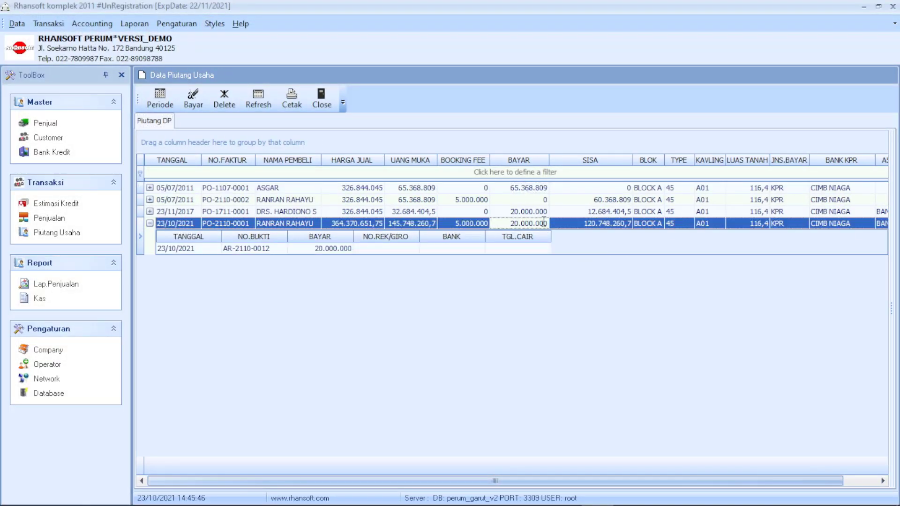
{"action": "left_click", "coordinate": [535, 248]}
{"action": "left_click", "coordinate": [610, 253]}
{"action": "left_click", "coordinate": [321, 252]}
{"action": "left_click", "coordinate": [322, 263]}
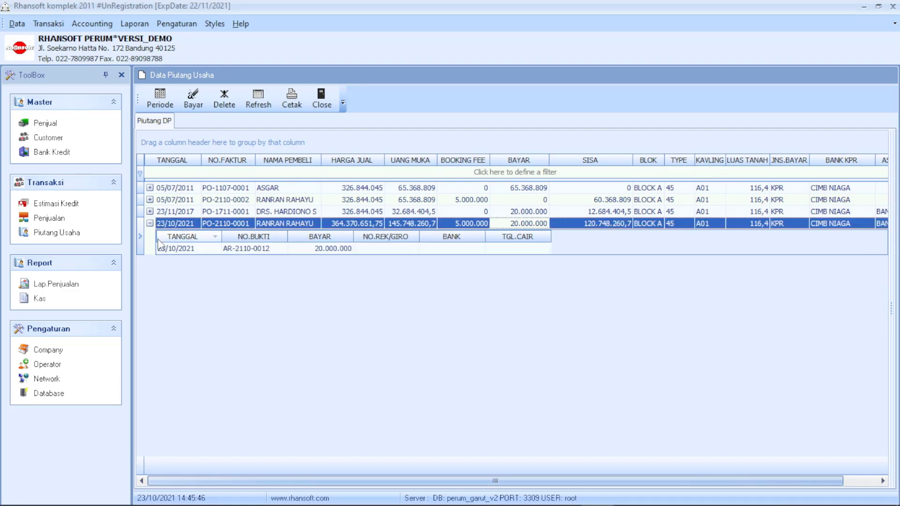
{"action": "left_click", "coordinate": [150, 224]}
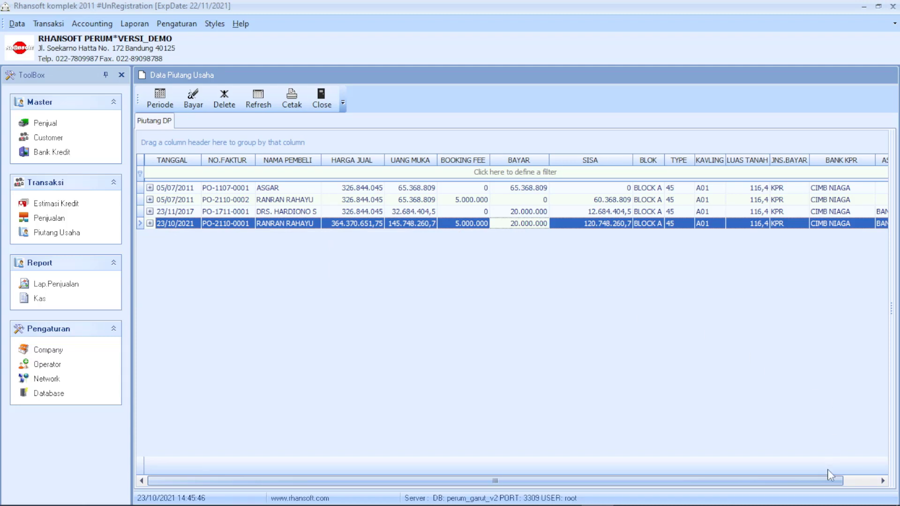
{"action": "left_click_drag", "start_coordinate": [811, 480], "coordinate": [848, 483]}
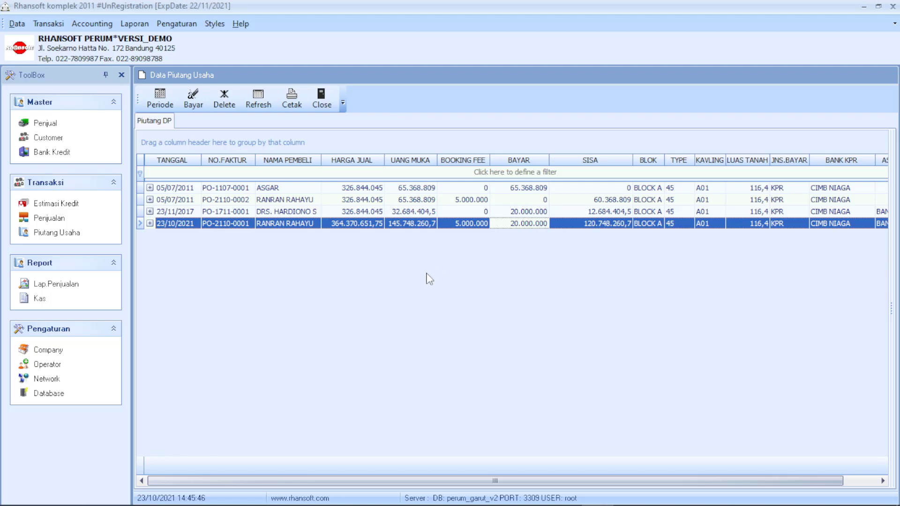
Review the other receivables' payment details, then close the receivables list.
{"action": "left_click", "coordinate": [150, 223]}
{"action": "left_click", "coordinate": [150, 223]}
{"action": "left_click", "coordinate": [151, 220]}
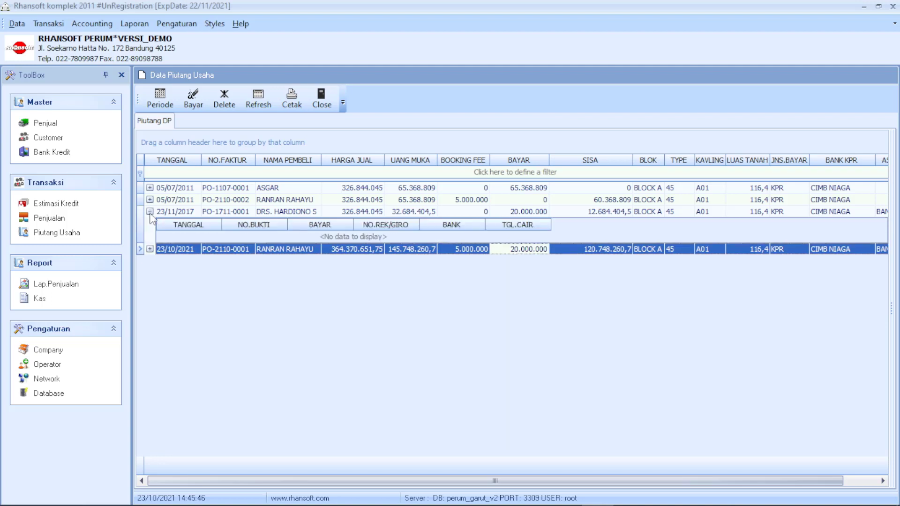
{"action": "left_click", "coordinate": [151, 220]}
{"action": "left_click", "coordinate": [151, 221]}
{"action": "left_click", "coordinate": [150, 200]}
{"action": "left_click", "coordinate": [149, 187]}
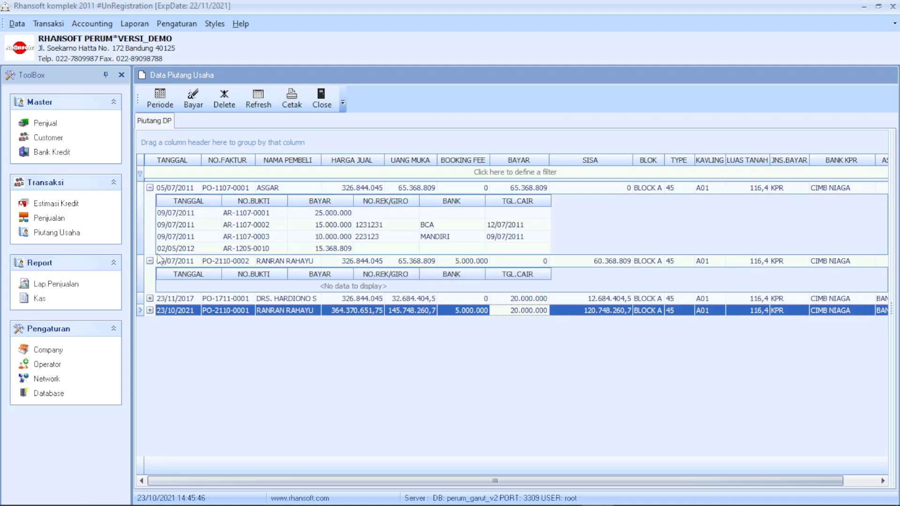
{"action": "left_click", "coordinate": [150, 311]}
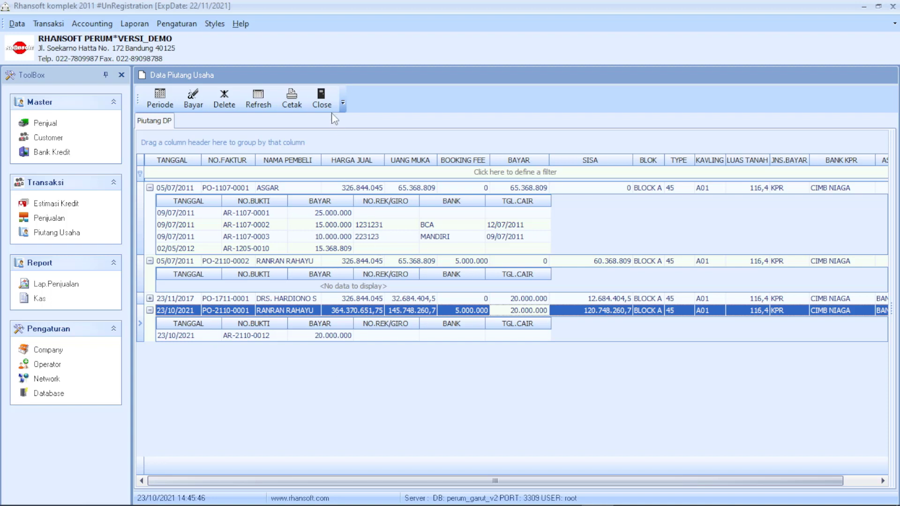
{"action": "left_click", "coordinate": [321, 98]}
Open Piutang Bank Kredit and load receivables for 23/10/2000 to 23/10/2021.
{"action": "left_click", "coordinate": [47, 24]}
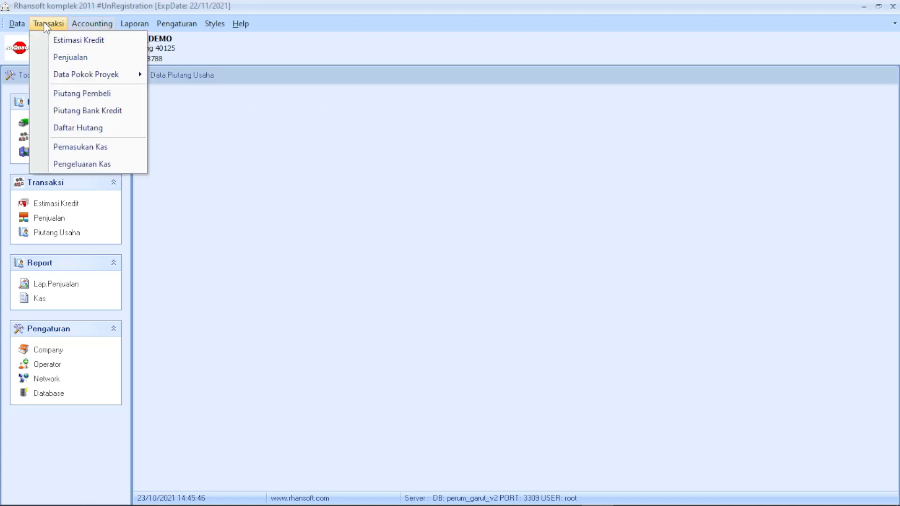
{"action": "left_click", "coordinate": [102, 115]}
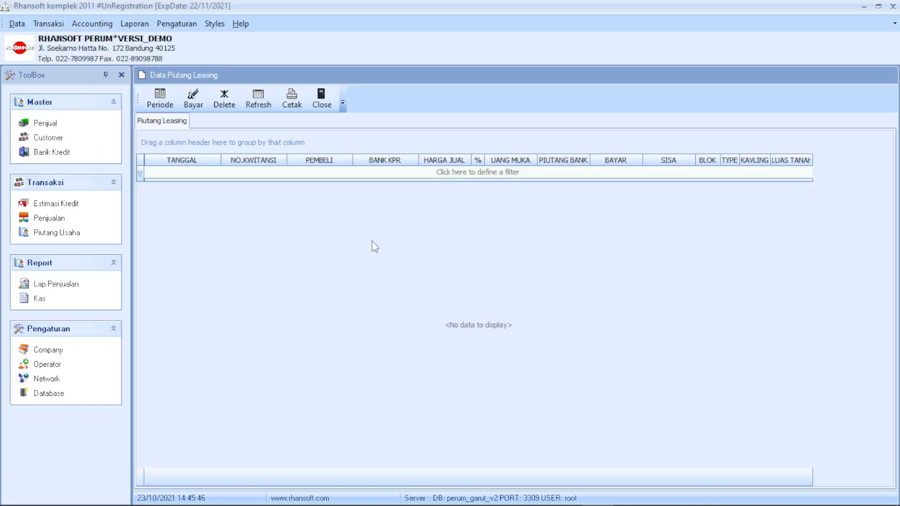
{"action": "left_click", "coordinate": [173, 109]}
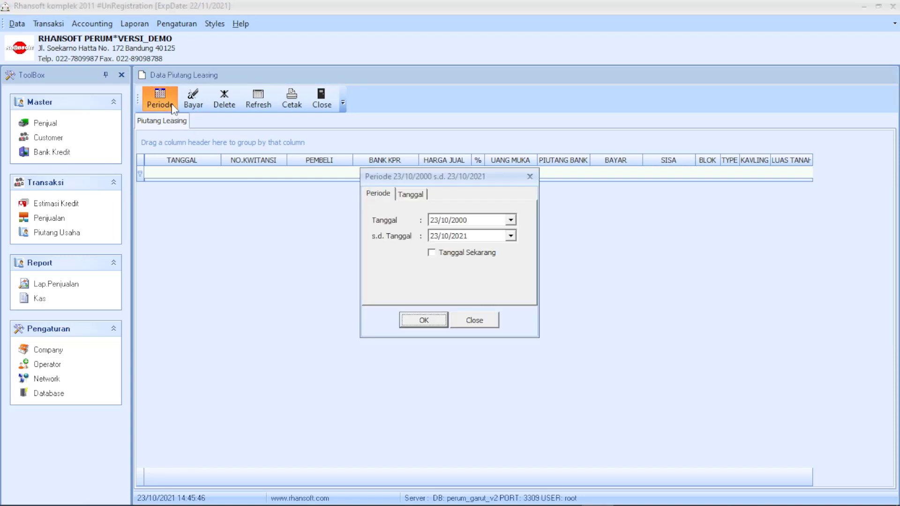
{"action": "left_click", "coordinate": [427, 322]}
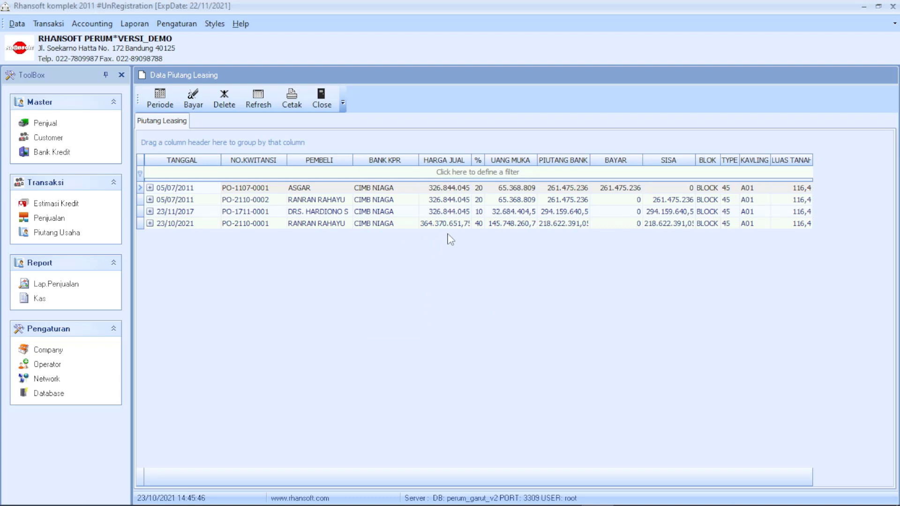
Resize the HARGA JUAL, UANG MUKA and SISA columns to show the 23/10/2021 receivable's full values.
{"action": "double_click", "coordinate": [472, 160]}
{"action": "left_click_drag", "start_coordinate": [487, 160], "coordinate": [487, 160]}
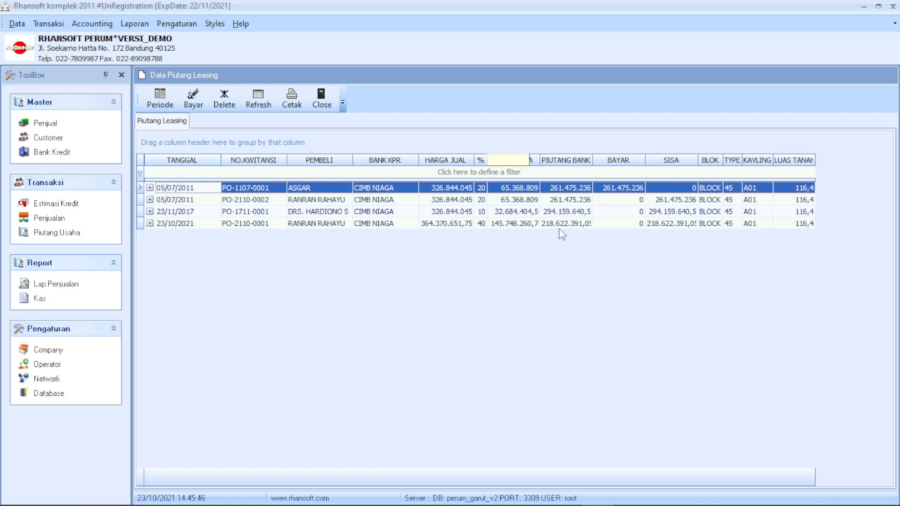
{"action": "left_click", "coordinate": [480, 223]}
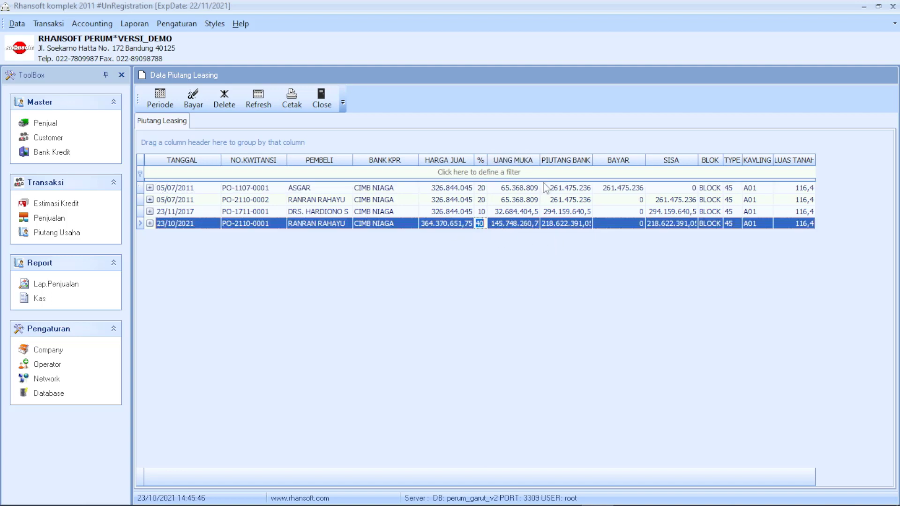
{"action": "left_click_drag", "start_coordinate": [539, 160], "coordinate": [602, 160]}
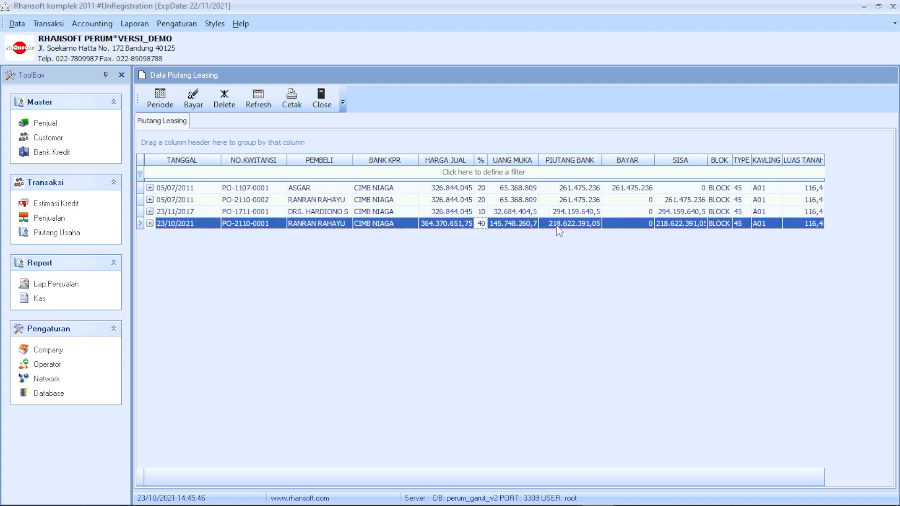
{"action": "left_click", "coordinate": [632, 229]}
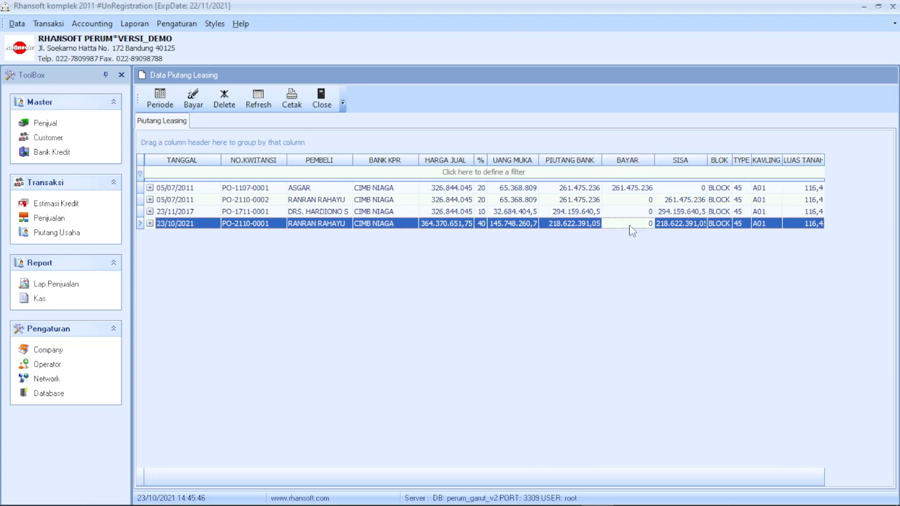
{"action": "left_click_drag", "start_coordinate": [713, 162], "coordinate": [740, 162]}
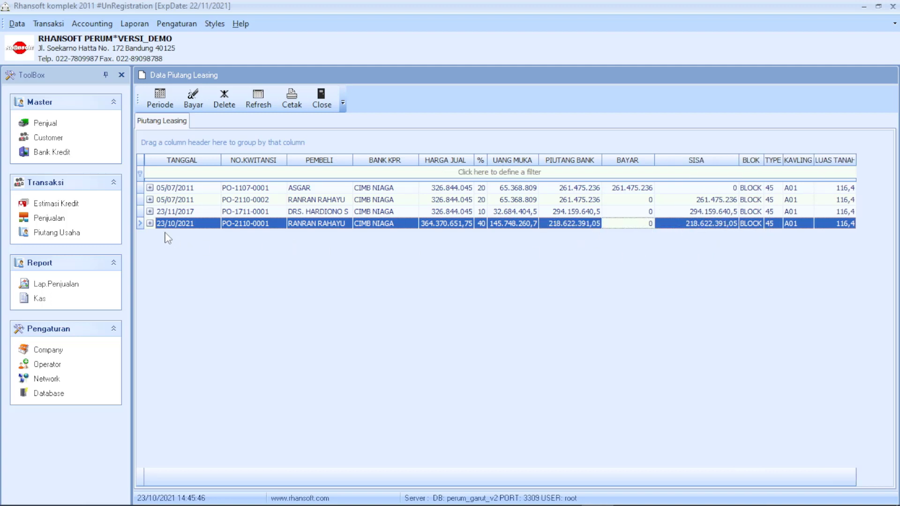
{"action": "left_click", "coordinate": [193, 98]}
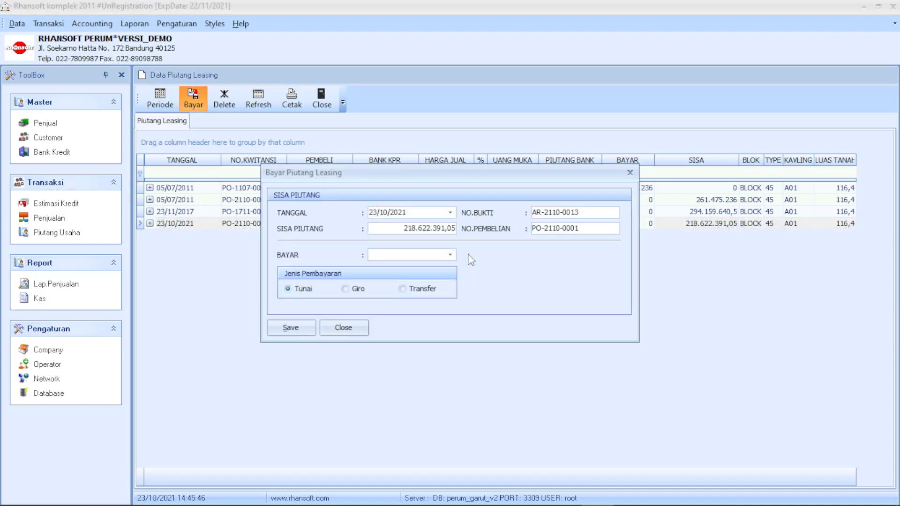
Save a 100.000.000 payment on the bank receivable and close its receipt preview.
{"action": "type", "text": "100000000"}
{"action": "left_click", "coordinate": [290, 327]}
{"action": "left_click", "coordinate": [209, 27]}
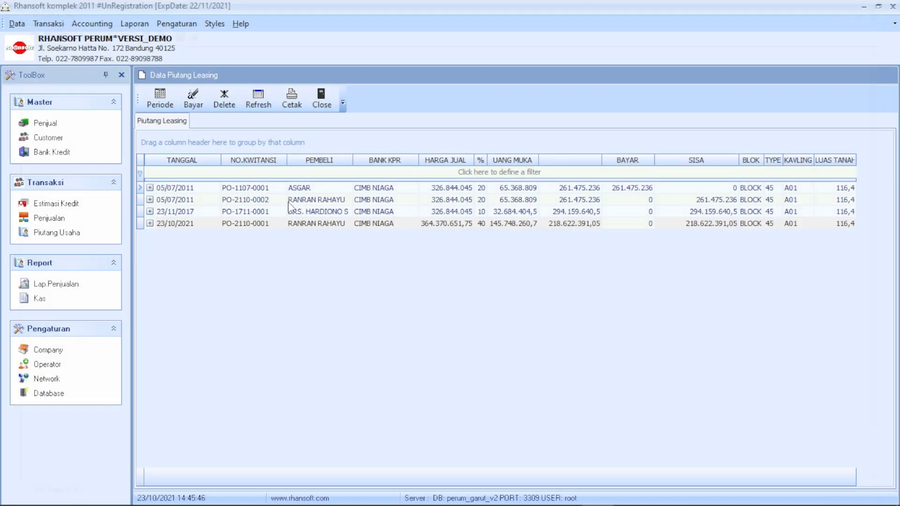
Inspect the new AR-2110-0013 payment row under the 23/10/2021 receivable.
{"action": "left_click", "coordinate": [339, 250]}
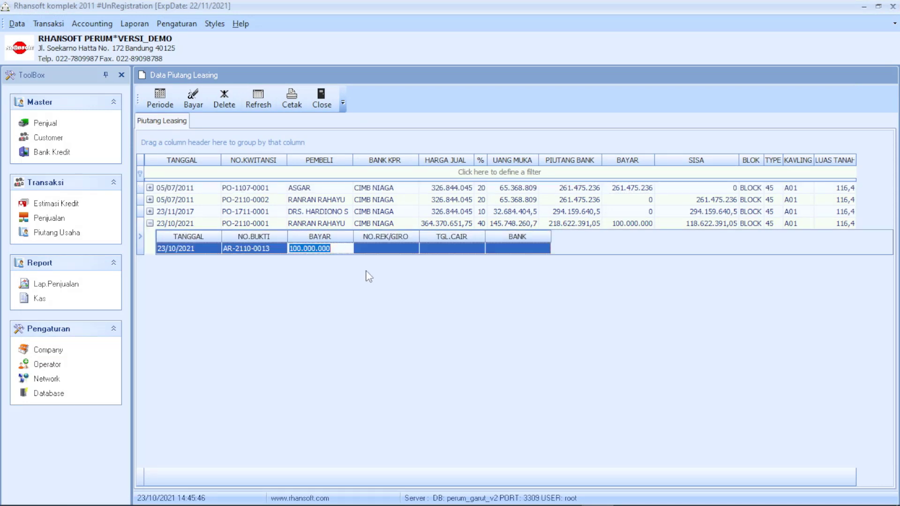
{"action": "left_click", "coordinate": [369, 274]}
{"action": "left_click", "coordinate": [395, 252]}
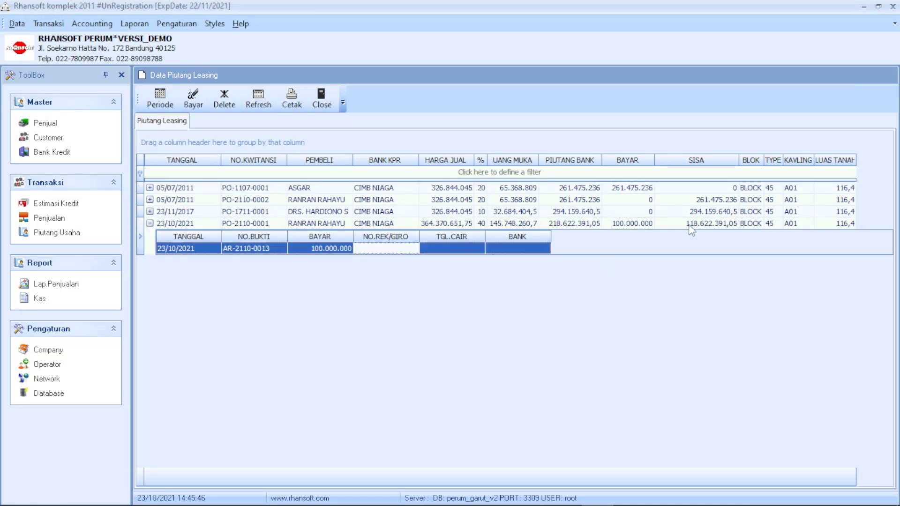
{"action": "left_click", "coordinate": [689, 224]}
{"action": "left_click", "coordinate": [641, 278]}
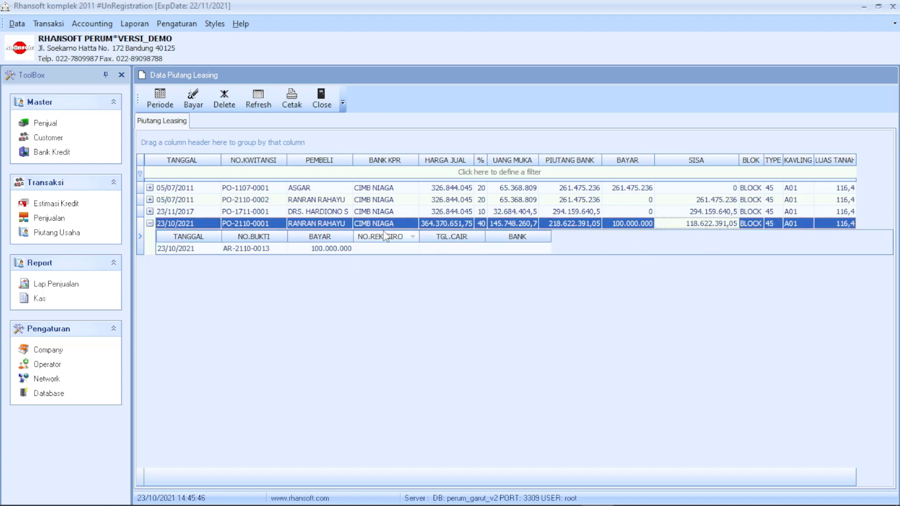
Close the bank leasing receivables list and look through the Accounting menu.
{"action": "left_click", "coordinate": [324, 101]}
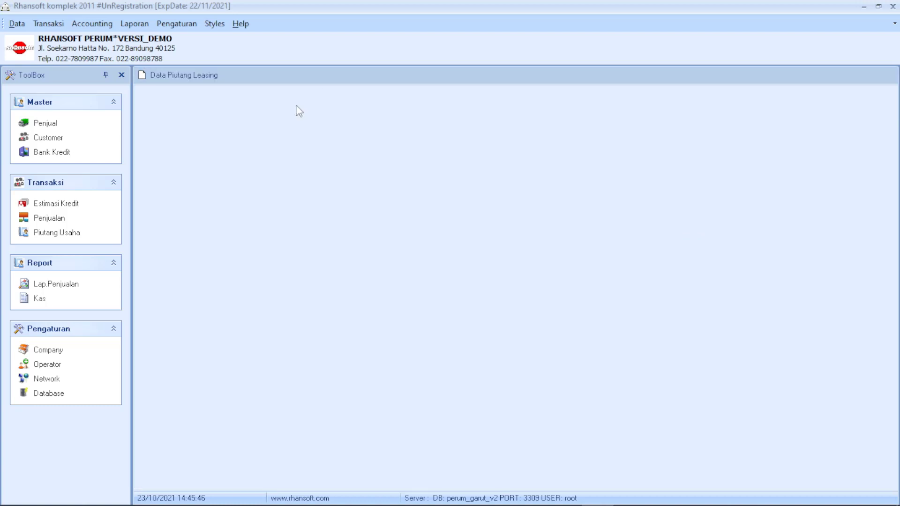
{"action": "left_click", "coordinate": [82, 24]}
{"action": "mouse_move", "coordinate": [58, 26]}
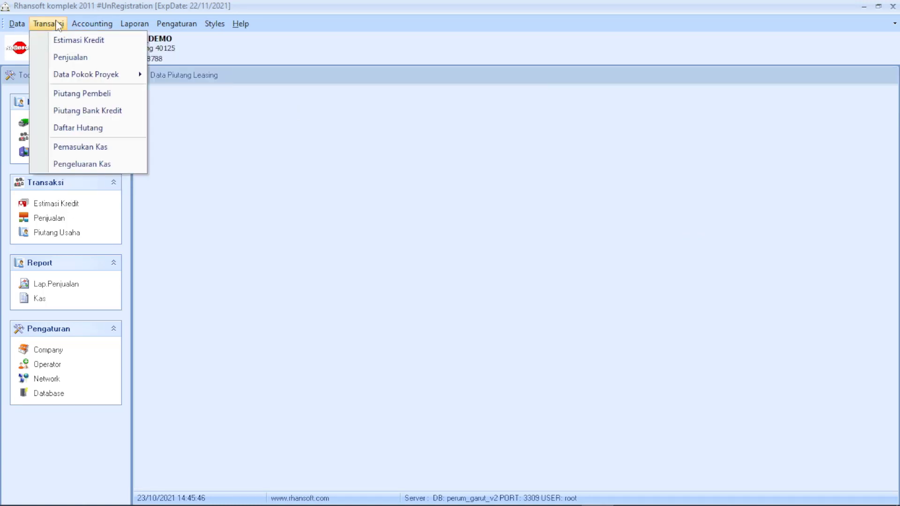
Restore, then re-maximize the program window and browse the Accounting menu again.
{"action": "double_click", "coordinate": [260, 6]}
{"action": "double_click", "coordinate": [276, 89]}
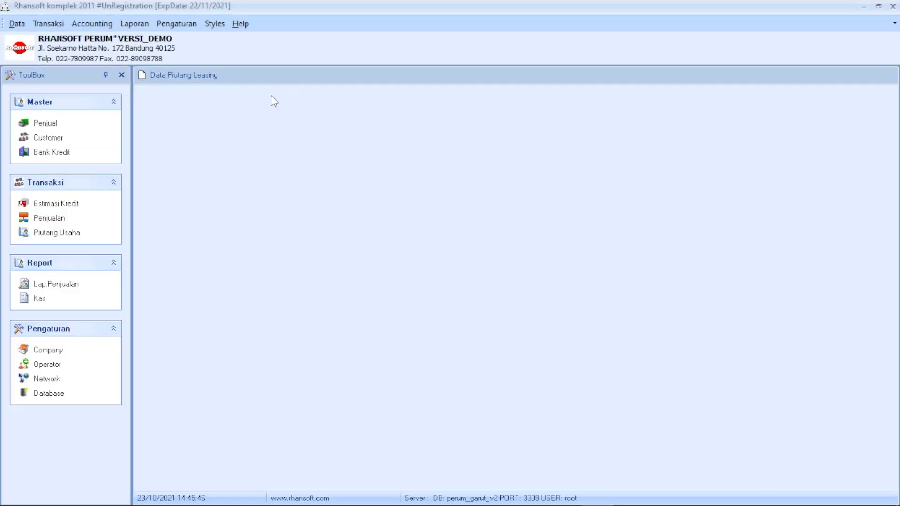
{"action": "left_click", "coordinate": [80, 26]}
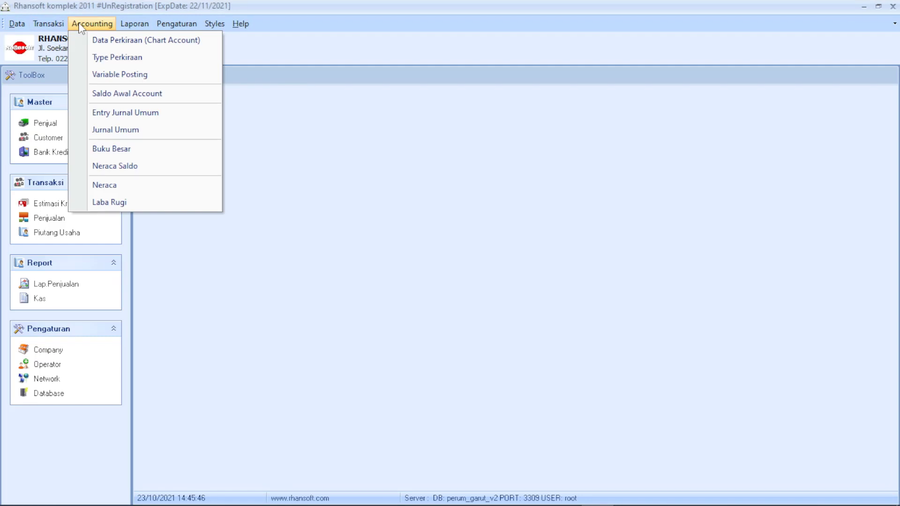
{"action": "mouse_move", "coordinate": [56, 26]}
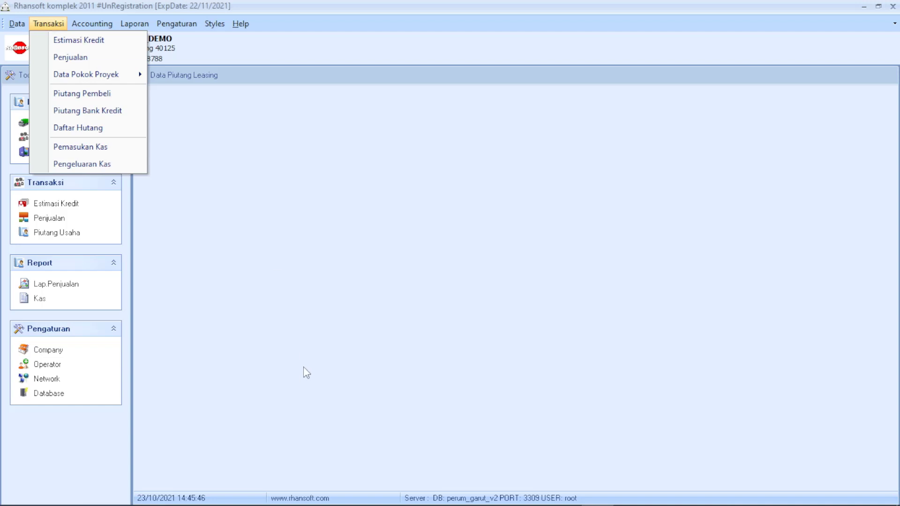
Switch to Koperasi 2009 from the SC folder and open the cooperative loans report.
{"action": "left_click", "coordinate": [146, 493]}
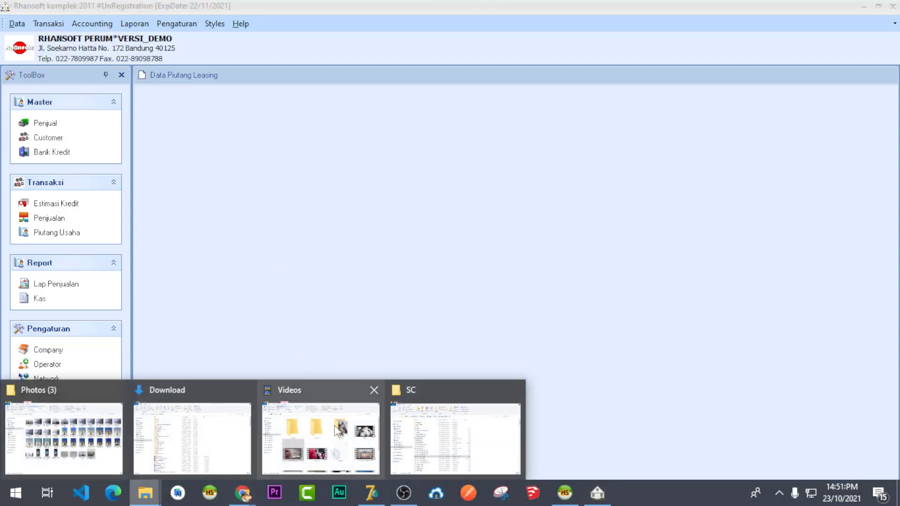
{"action": "left_click", "coordinate": [452, 438]}
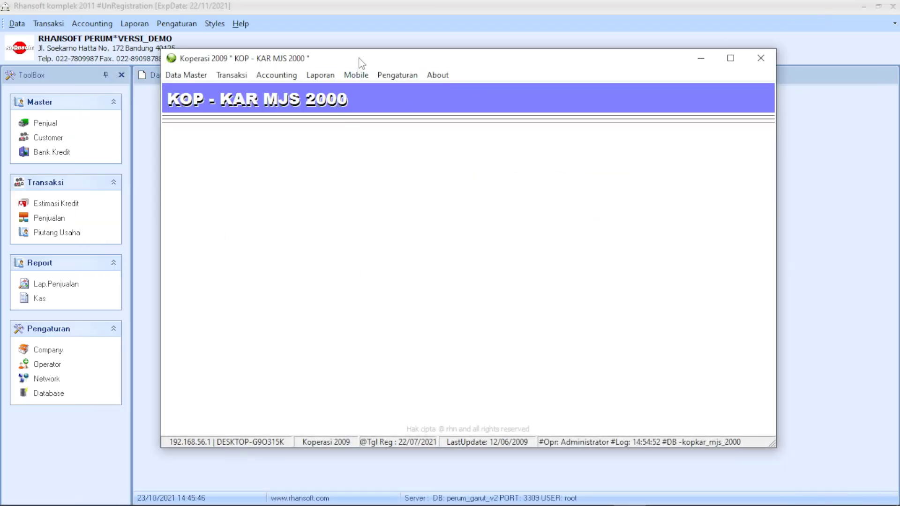
{"action": "left_click_drag", "start_coordinate": [360, 59], "coordinate": [385, 69]}
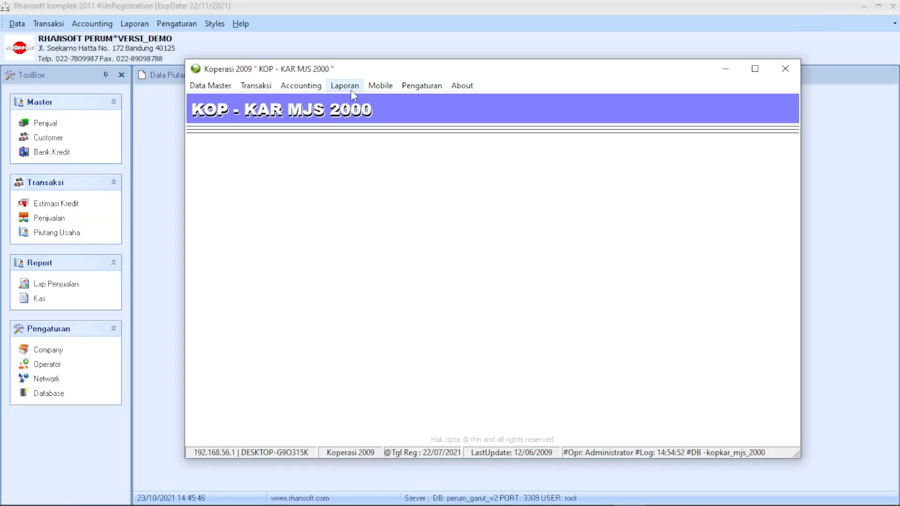
{"action": "left_click", "coordinate": [352, 90]}
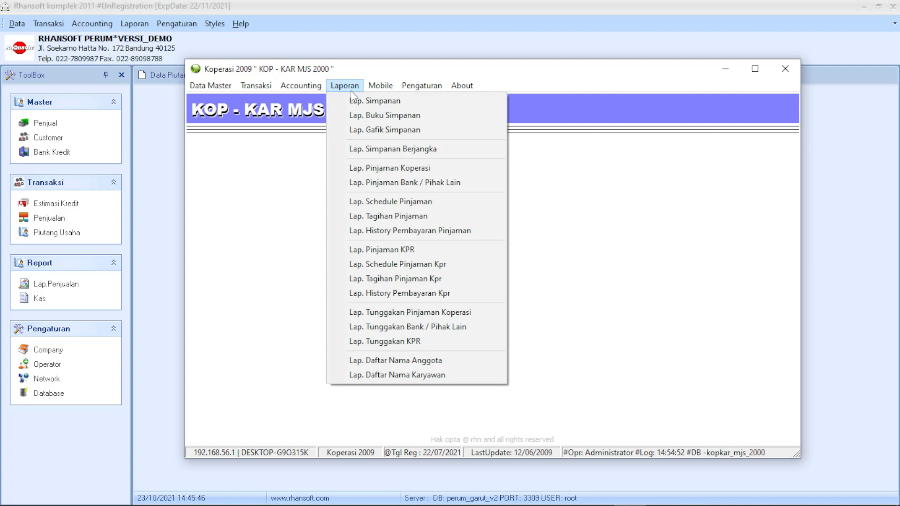
{"action": "left_click", "coordinate": [355, 169]}
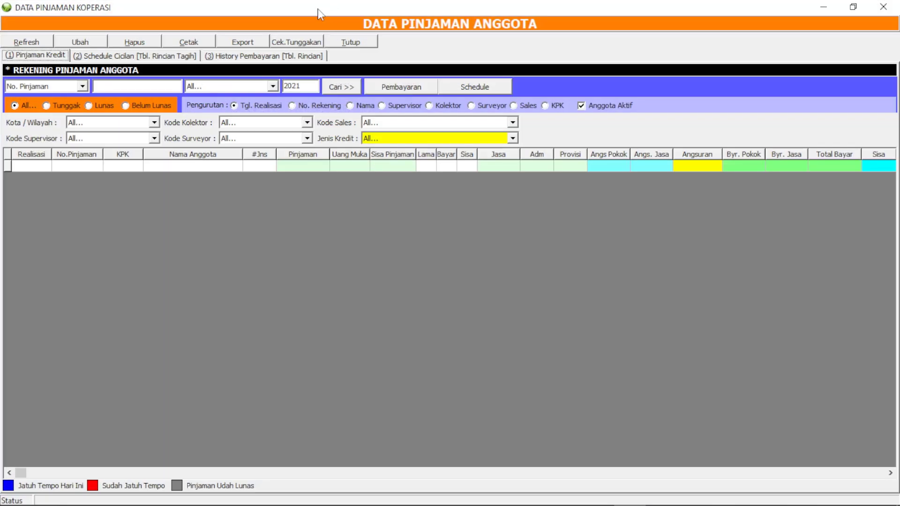
Refresh the member loan list and review member names and principal installment amounts.
{"action": "left_click", "coordinate": [31, 44]}
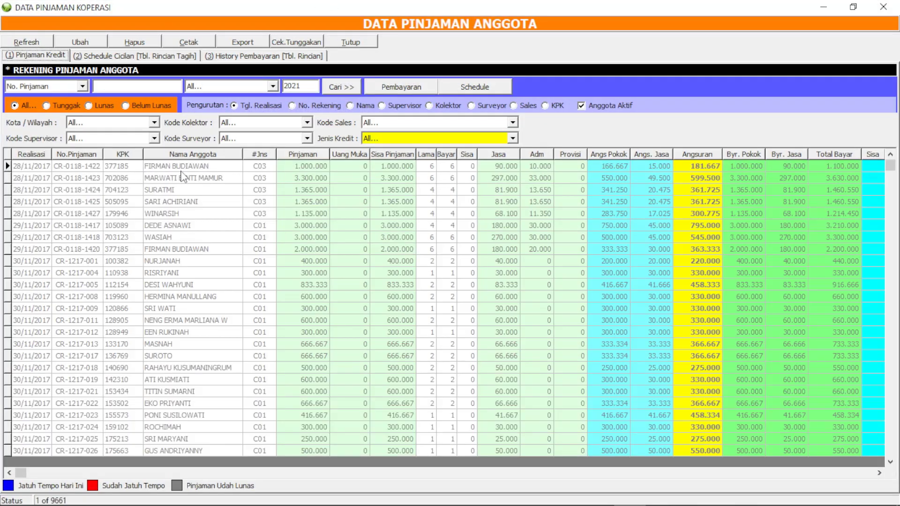
{"action": "left_click_drag", "start_coordinate": [186, 169], "coordinate": [189, 229]}
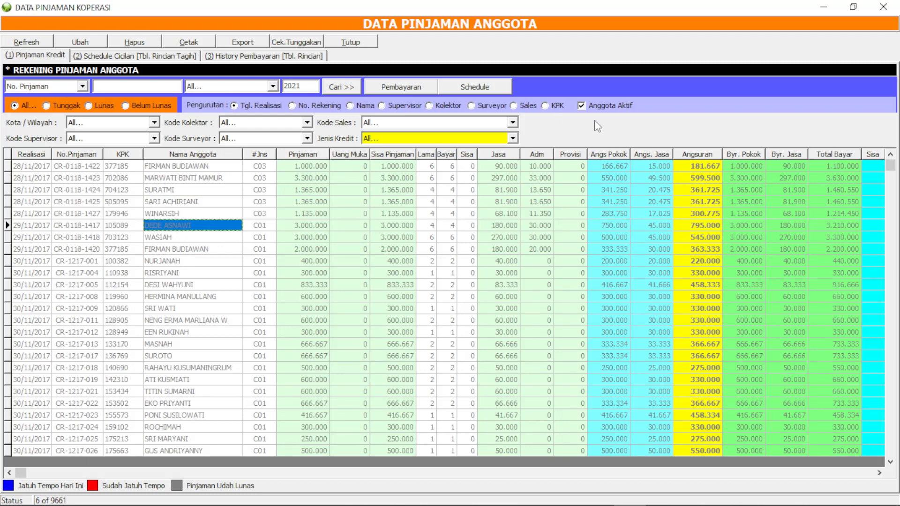
{"action": "left_click_drag", "start_coordinate": [619, 240], "coordinate": [609, 320]}
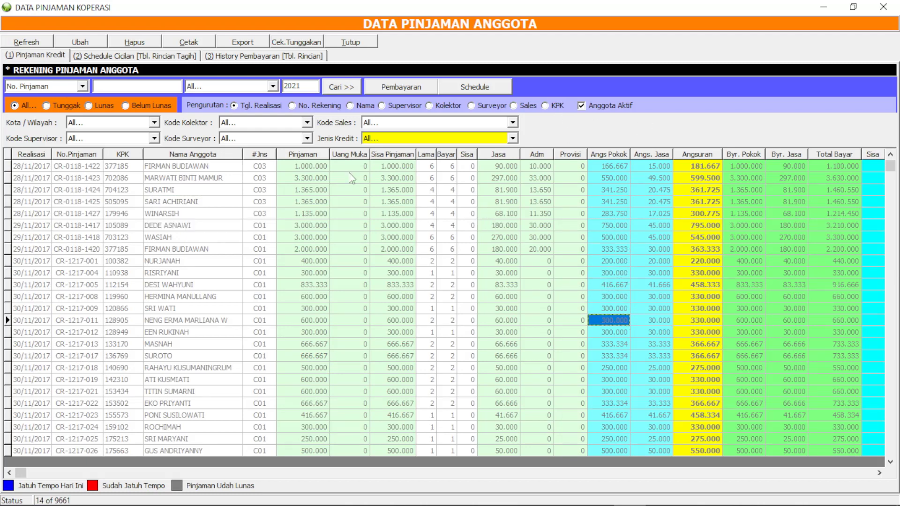
{"action": "left_click_drag", "start_coordinate": [171, 193], "coordinate": [173, 238]}
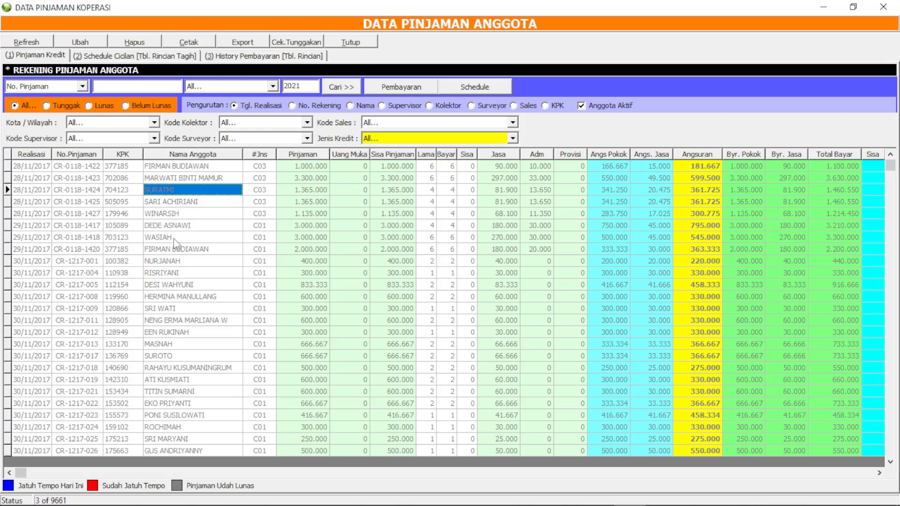
Filter the loans to Lunas, then to Belum Lunas to show only unpaid loans.
{"action": "left_click", "coordinate": [92, 107]}
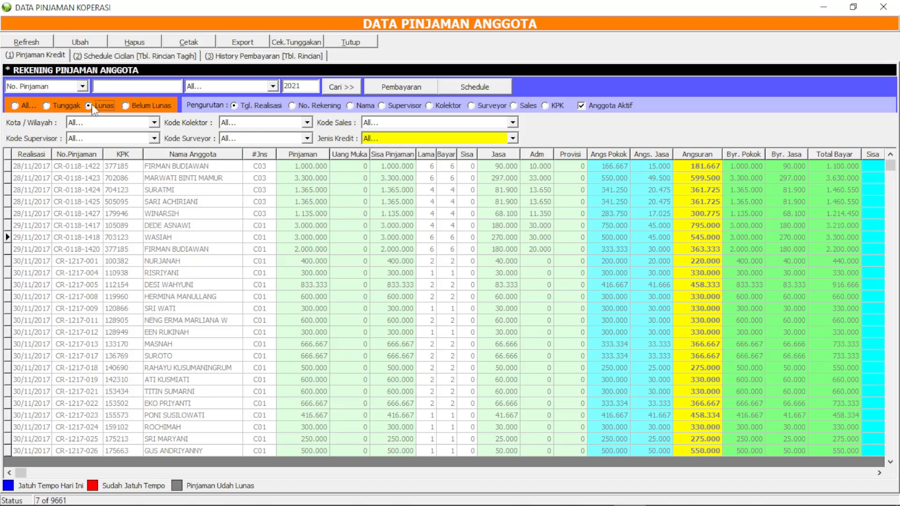
{"action": "left_click", "coordinate": [113, 226]}
{"action": "left_click", "coordinate": [130, 105]}
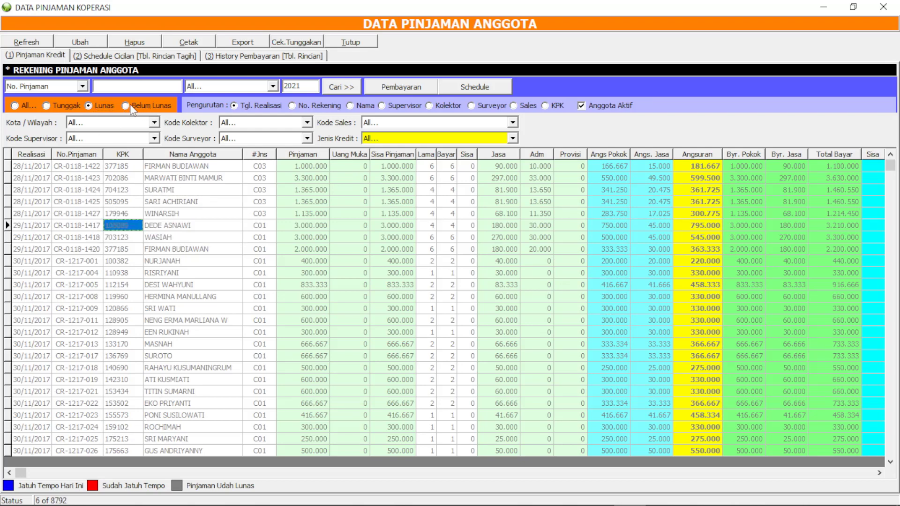
{"action": "left_click_drag", "start_coordinate": [192, 178], "coordinate": [192, 203]}
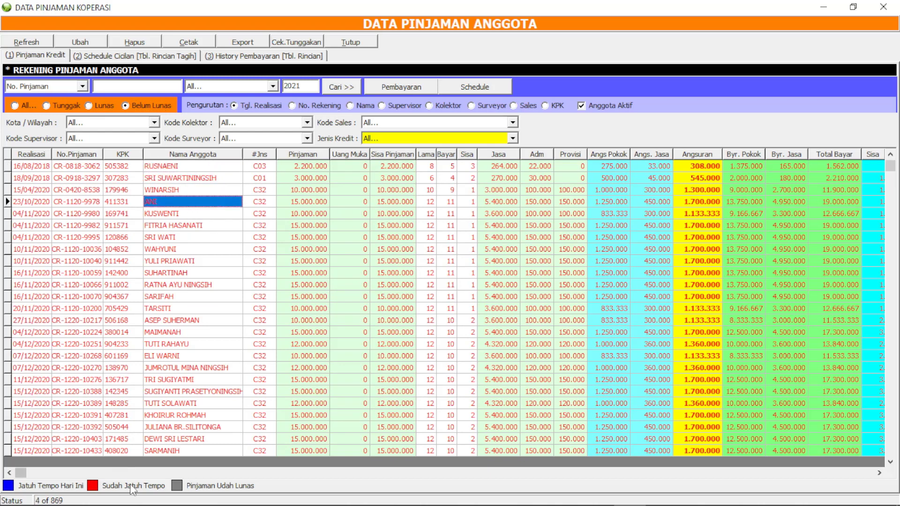
Scroll through the 869 unpaid loans and select the first one.
{"action": "left_click", "coordinate": [240, 333]}
{"action": "left_click", "coordinate": [892, 328]}
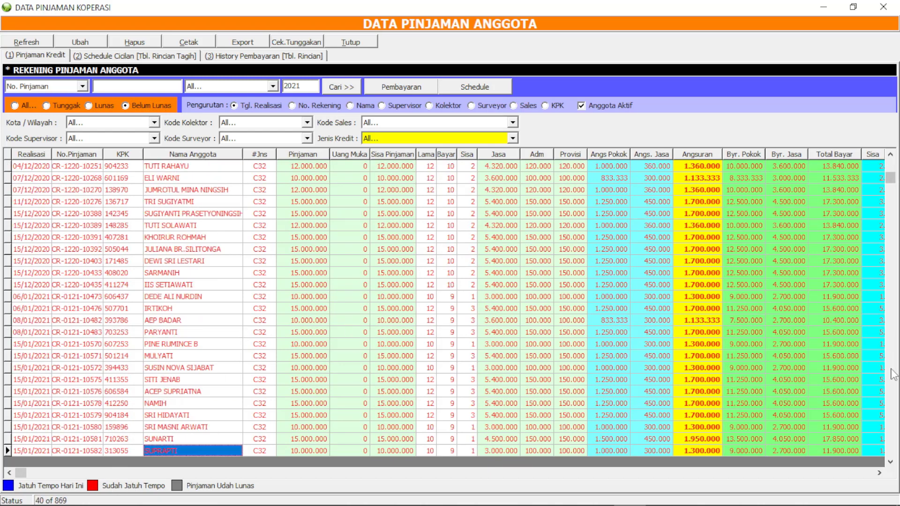
{"action": "left_click", "coordinate": [894, 351]}
{"action": "left_click_drag", "start_coordinate": [891, 212], "coordinate": [895, 168]}
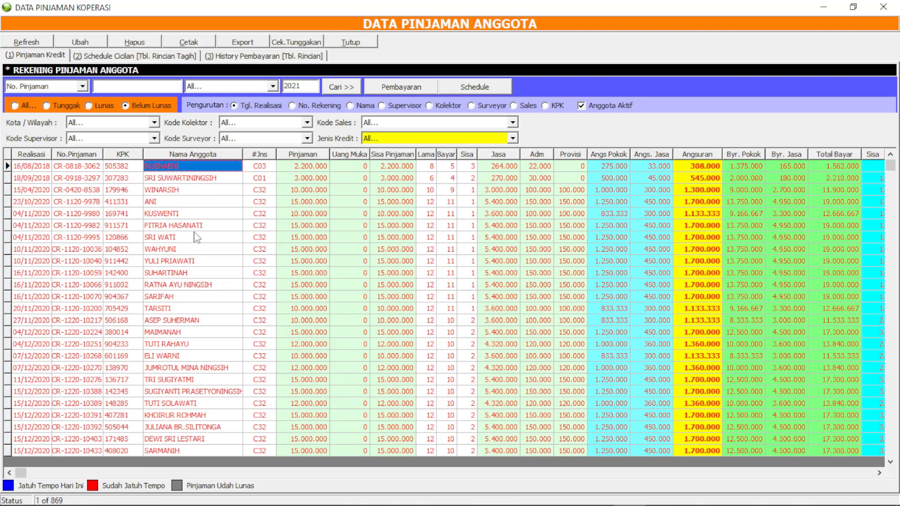
{"action": "left_click", "coordinate": [124, 168]}
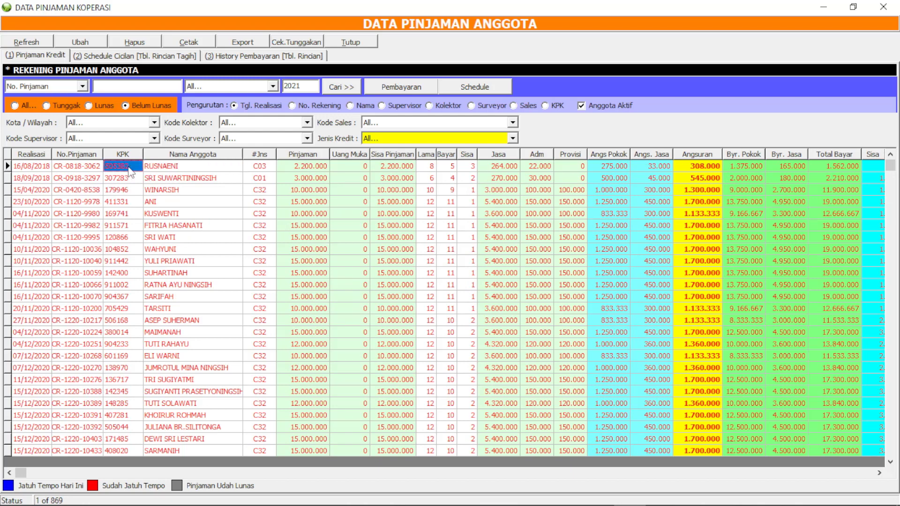
Review the first loan's Schedule Cicilan: billing dates, billed amounts and payment dates for installments 1–5.
{"action": "left_click", "coordinate": [109, 55]}
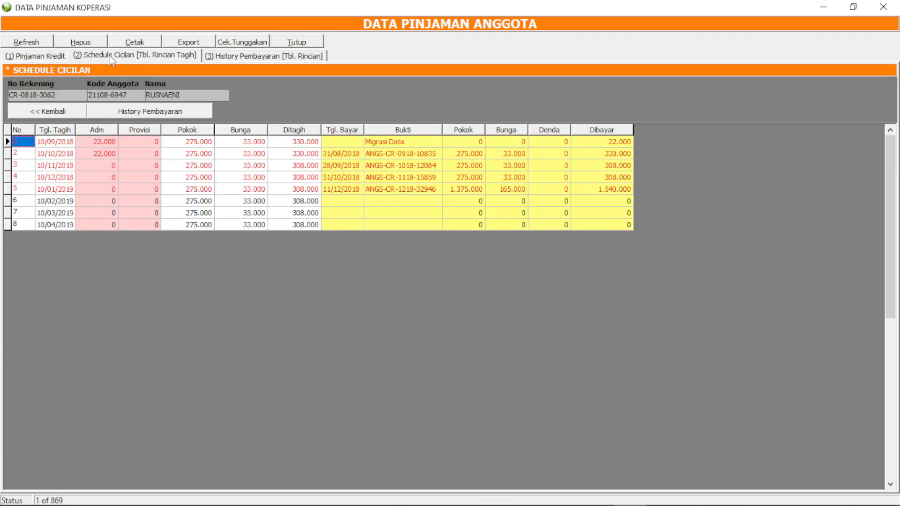
{"action": "left_click", "coordinate": [239, 190]}
{"action": "left_click_drag", "start_coordinate": [291, 144], "coordinate": [281, 193]}
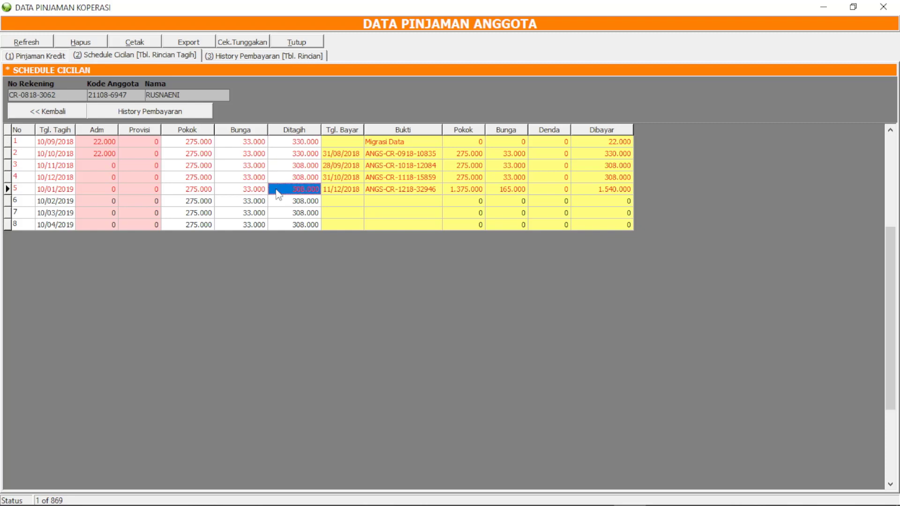
{"action": "left_click", "coordinate": [57, 192]}
{"action": "left_click", "coordinate": [300, 193]}
{"action": "left_click", "coordinate": [349, 154]}
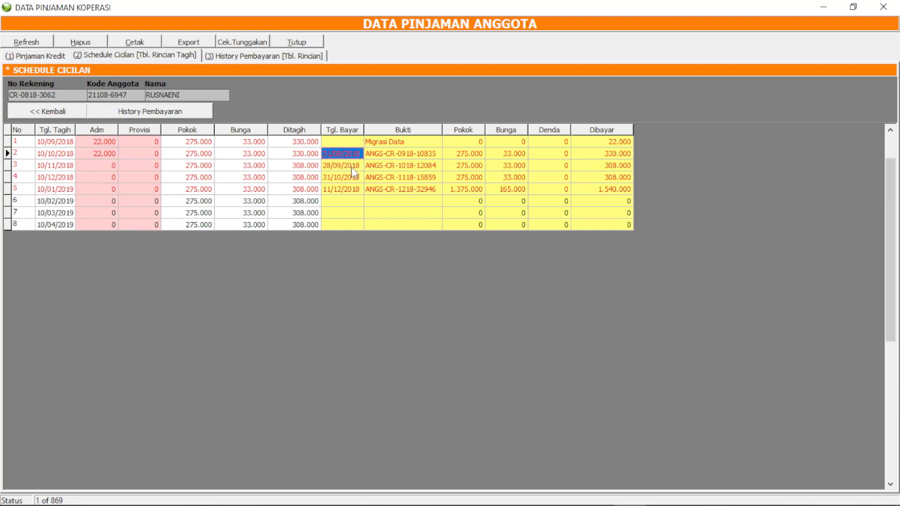
{"action": "left_click", "coordinate": [353, 174]}
{"action": "left_click", "coordinate": [357, 189]}
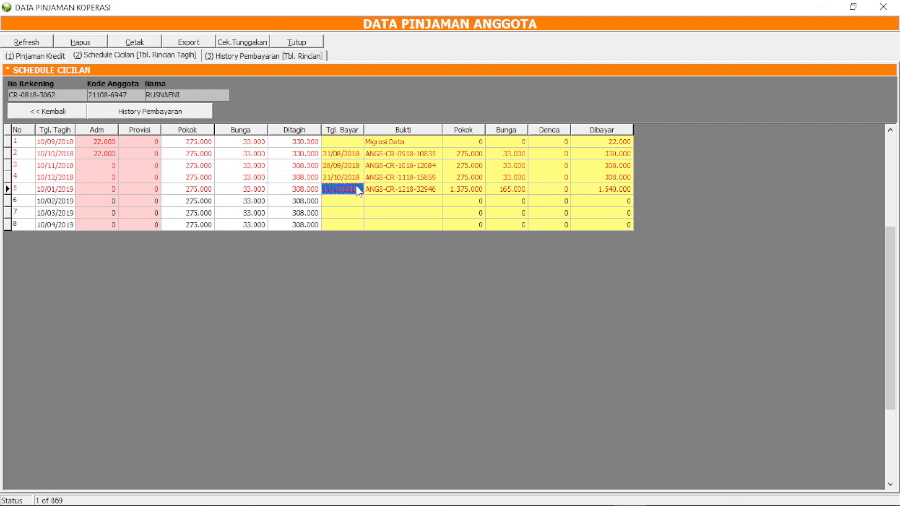
Check the History Pembayaran administration fees, then return to the Pinjaman Kredit list.
{"action": "left_click", "coordinate": [247, 57]}
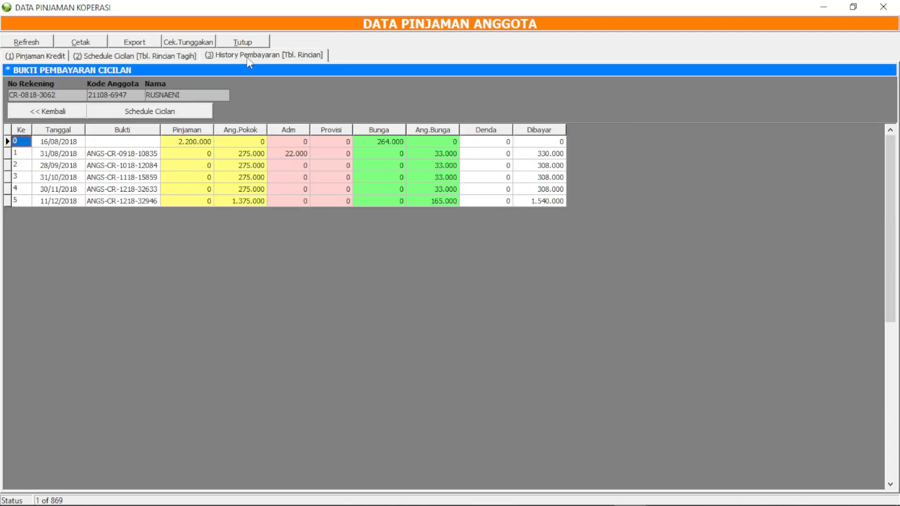
{"action": "left_click", "coordinate": [287, 165]}
{"action": "left_click", "coordinate": [287, 201]}
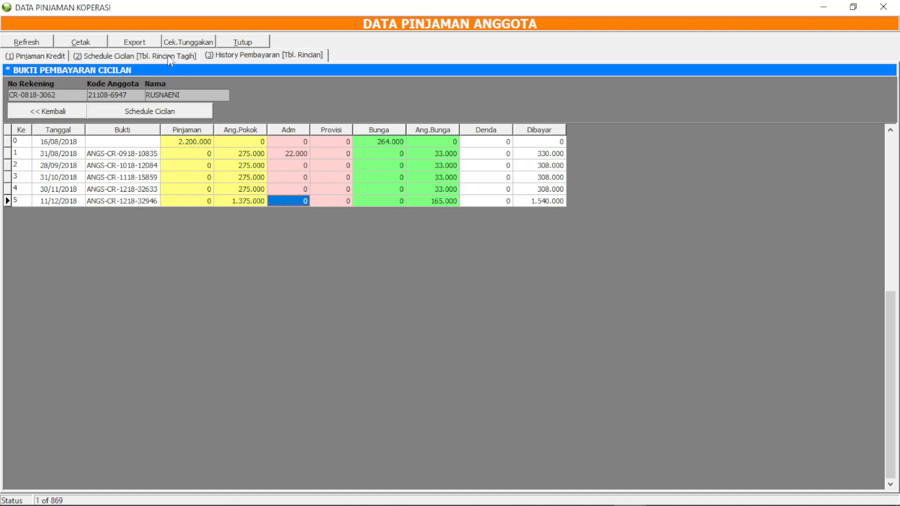
{"action": "left_click", "coordinate": [82, 56]}
{"action": "left_click", "coordinate": [45, 60]}
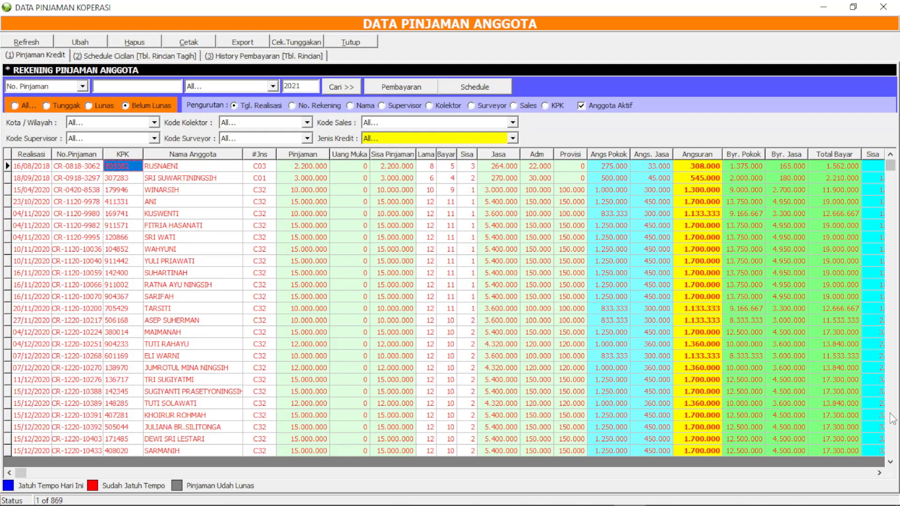
Page down to the last unpaid loan, return to the top, and shrink the window.
{"action": "key", "text": "Page_Down"}
{"action": "key", "text": "Page_Down"}
{"action": "key", "text": "Page_Down"}
{"action": "key", "text": "Page_Down"}
{"action": "key", "text": "Page_Down"}
{"action": "key", "text": "Page_Down"}
{"action": "key", "text": "Page_Down"}
{"action": "key", "text": "Page_Down"}
{"action": "key", "text": "Page_Down"}
{"action": "key", "text": "Page_Down"}
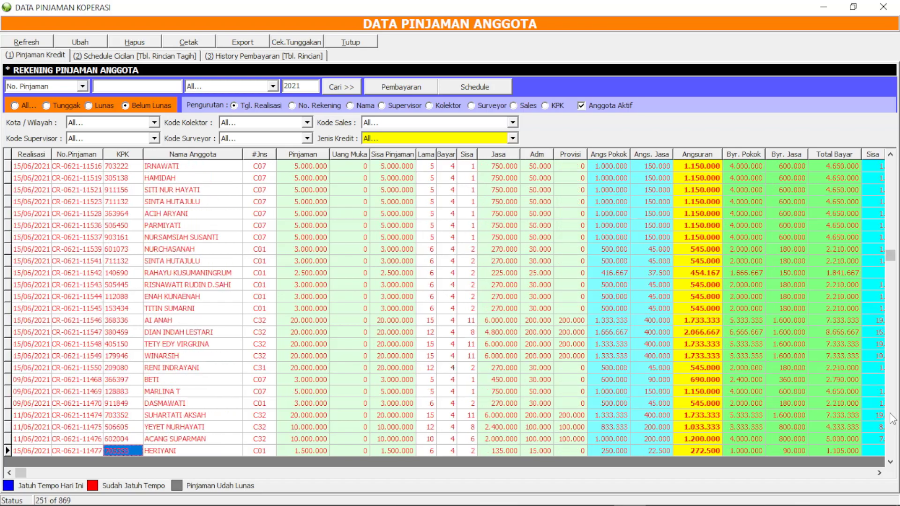
{"action": "key", "text": "Page_Down"}
{"action": "key", "text": "Page_Down"}
{"action": "key", "text": "Page_Down"}
{"action": "key", "text": "Page_Down"}
{"action": "key", "text": "Page_Down"}
{"action": "key", "text": "Page_Down"}
{"action": "key", "text": "Page_Down"}
{"action": "key", "text": "Page_Down"}
{"action": "key", "text": "Page_Down"}
{"action": "key", "text": "Page_Down"}
{"action": "key", "text": "Page_Down"}
{"action": "key", "text": "Page_Down"}
{"action": "key", "text": "Page_Down"}
{"action": "key", "text": "Page_Down"}
{"action": "key", "text": "Page_Down"}
{"action": "key", "text": "Page_Down"}
{"action": "key", "text": "Page_Down"}
{"action": "key", "text": "Page_Down"}
{"action": "key", "text": "Page_Down"}
{"action": "key", "text": "Page_Down"}
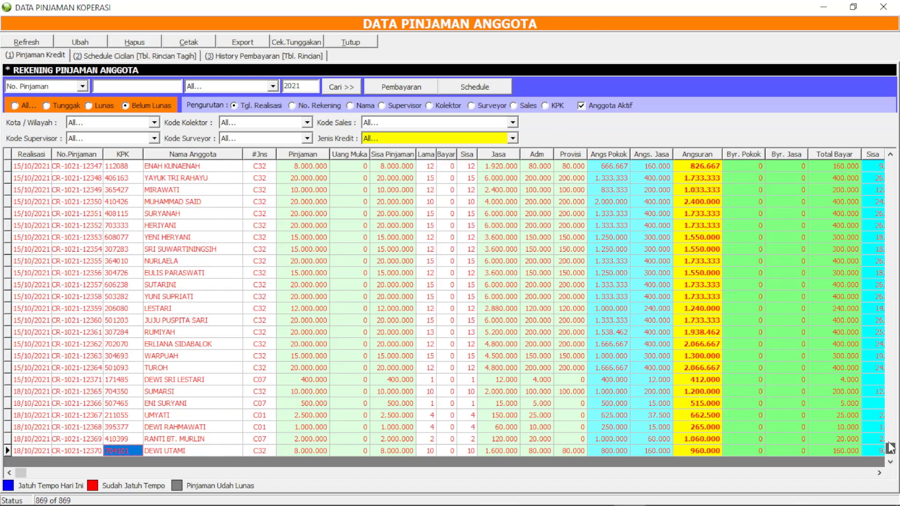
{"action": "left_click_drag", "start_coordinate": [890, 448], "coordinate": [890, 163]}
{"action": "double_click", "coordinate": [382, 7]}
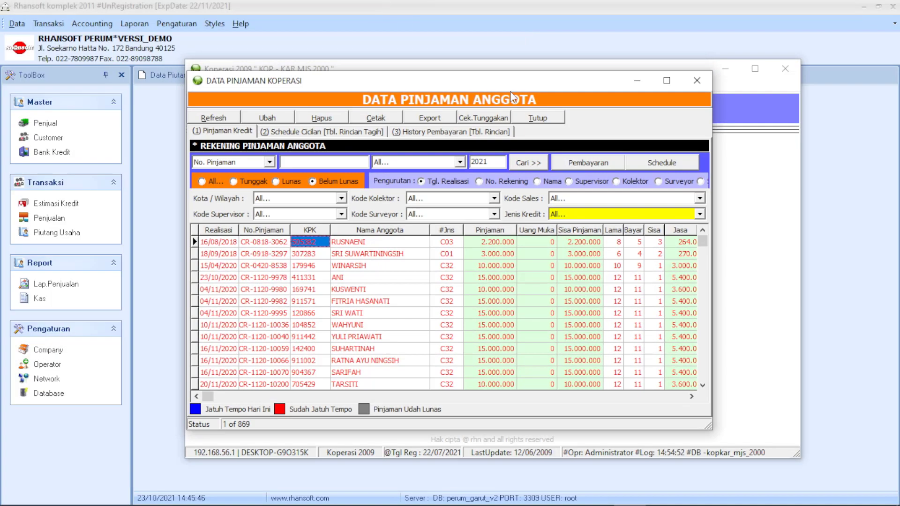
{"action": "mouse_move", "coordinate": [469, 82]}
{"action": "left_mouse_down"}
{"action": "mouse_move", "coordinate": [490, 57]}
{"action": "mouse_move", "coordinate": [468, 72]}
{"action": "left_mouse_up"}
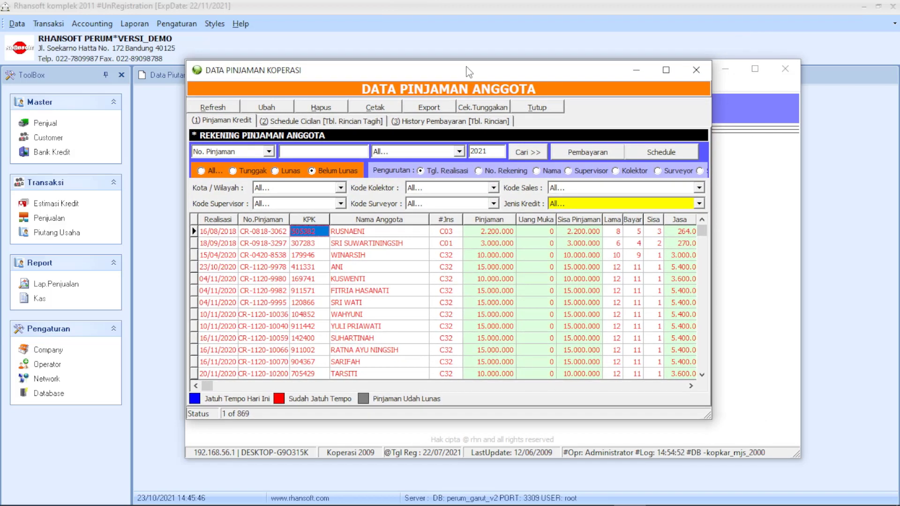